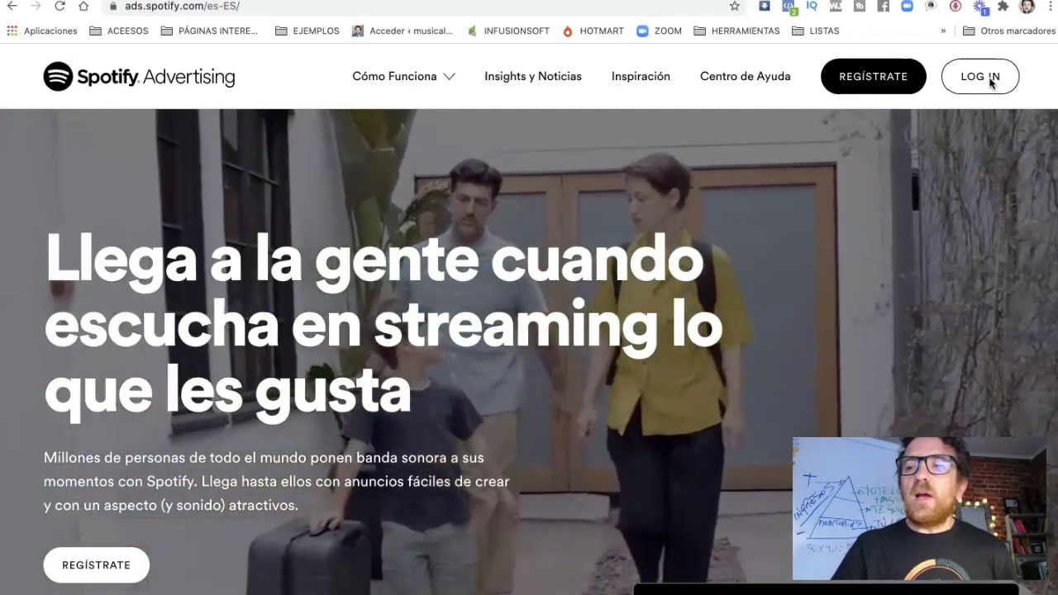
# Step: Log in to the Spotify advertising account and start creating a new ad
pyautogui.click(991, 80)
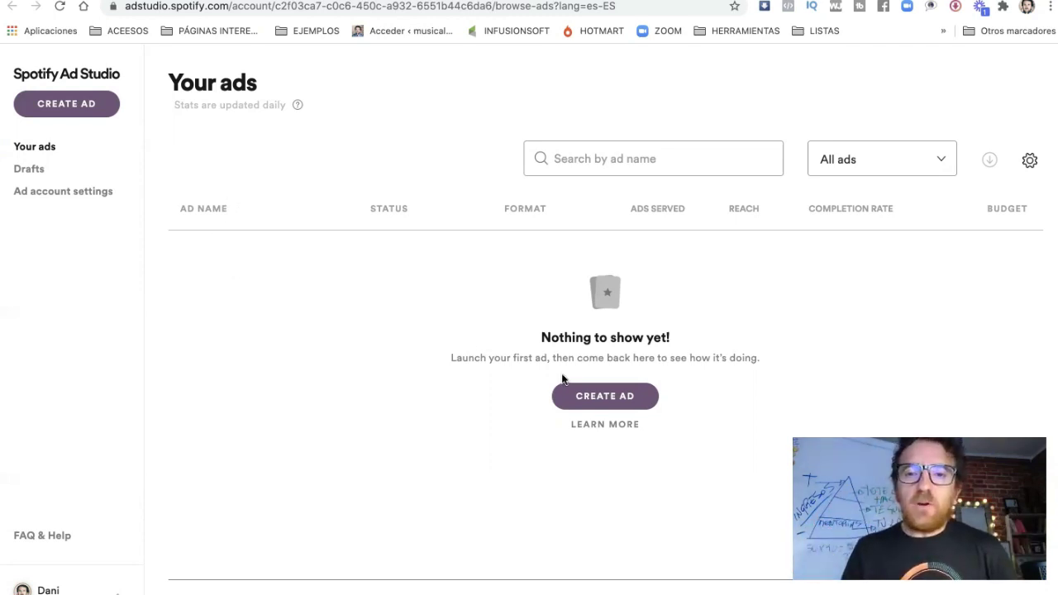
pyautogui.click(621, 405)
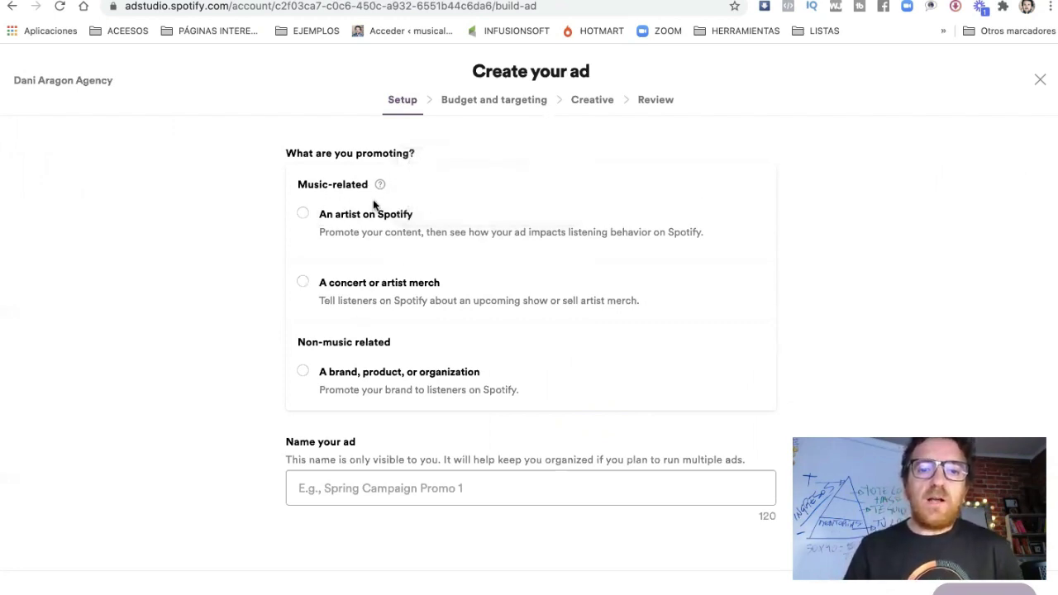
pyautogui.click(303, 215)
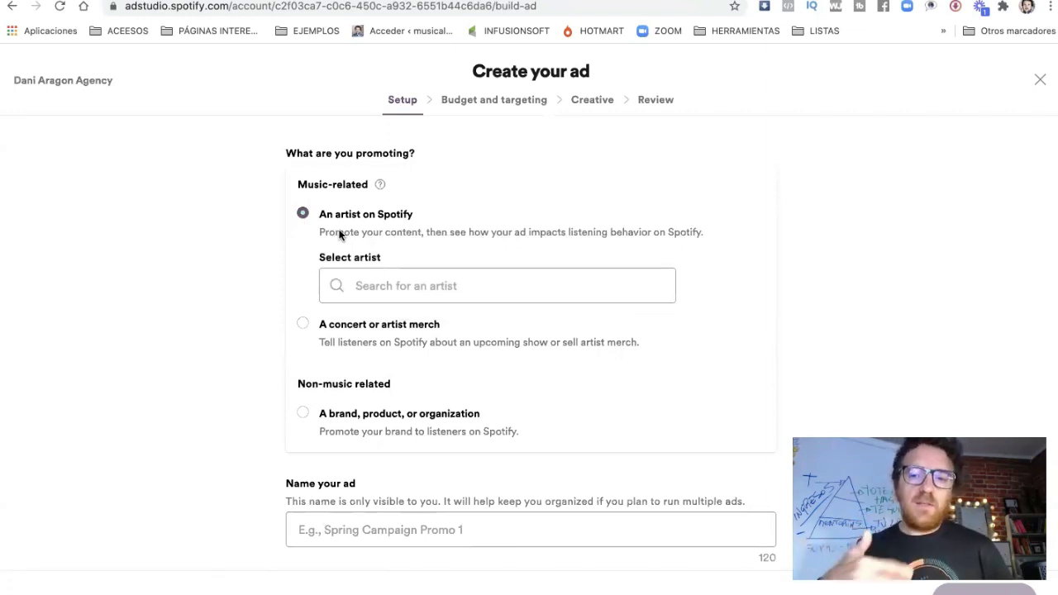
pyautogui.click(378, 277)
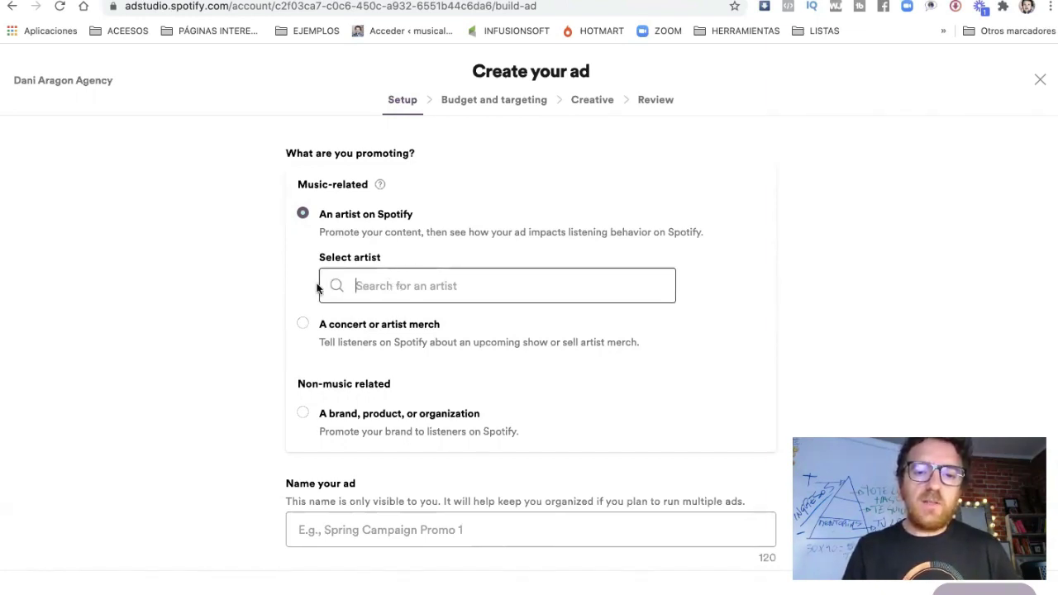
pyautogui.click(303, 324)
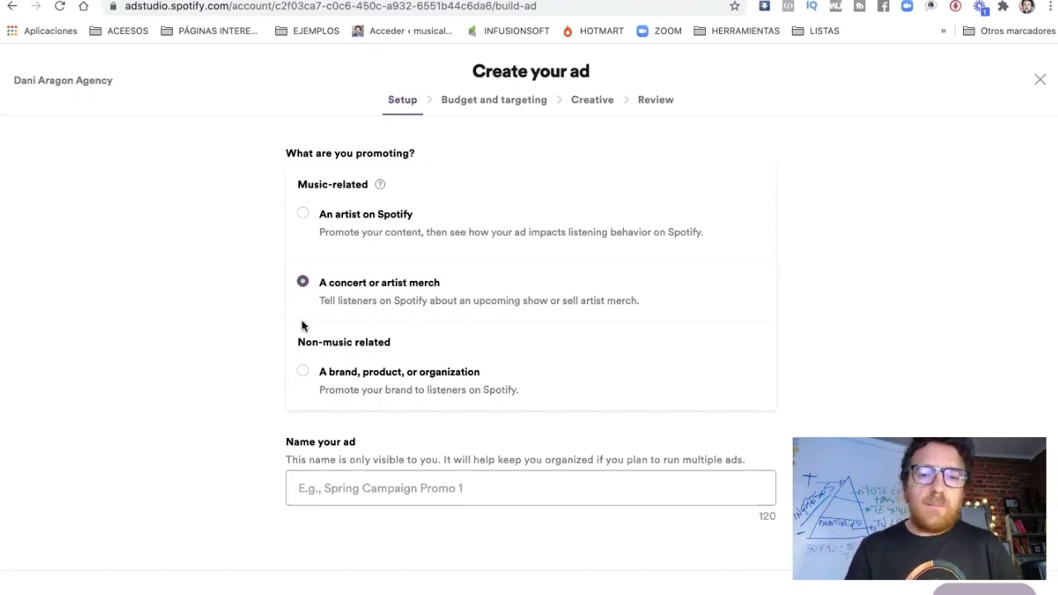
pyautogui.click(303, 371)
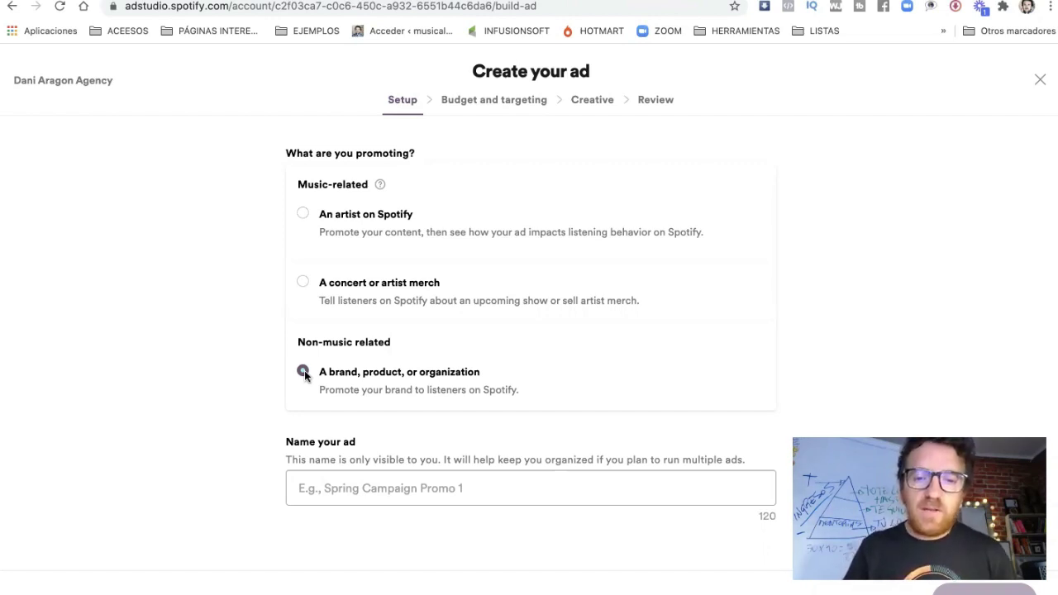
# Step: Choose an artist on Spotify as what the ad promotes
pyautogui.click(303, 214)
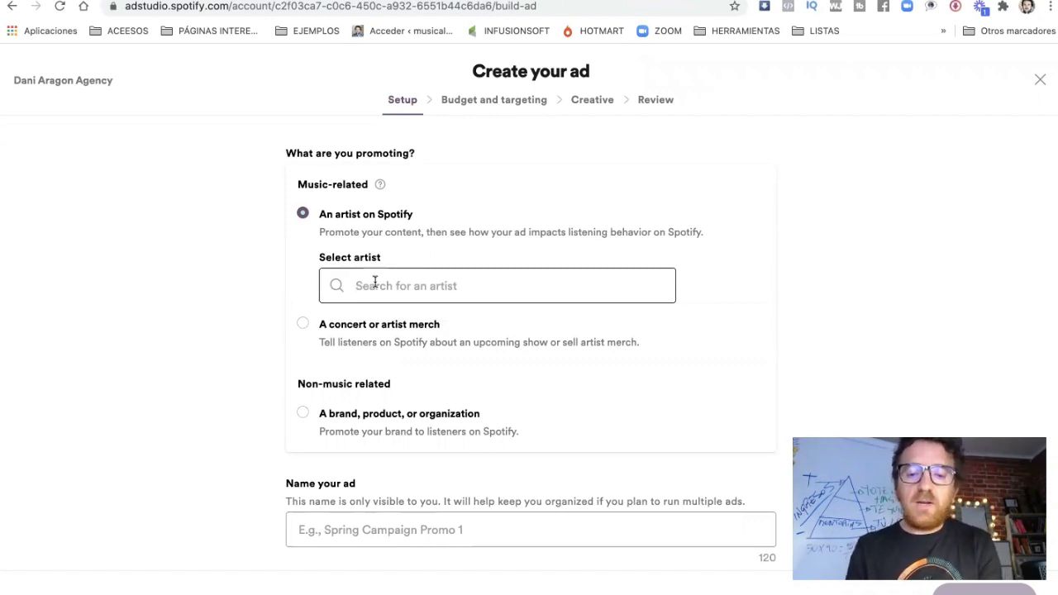
pyautogui.write('fl')
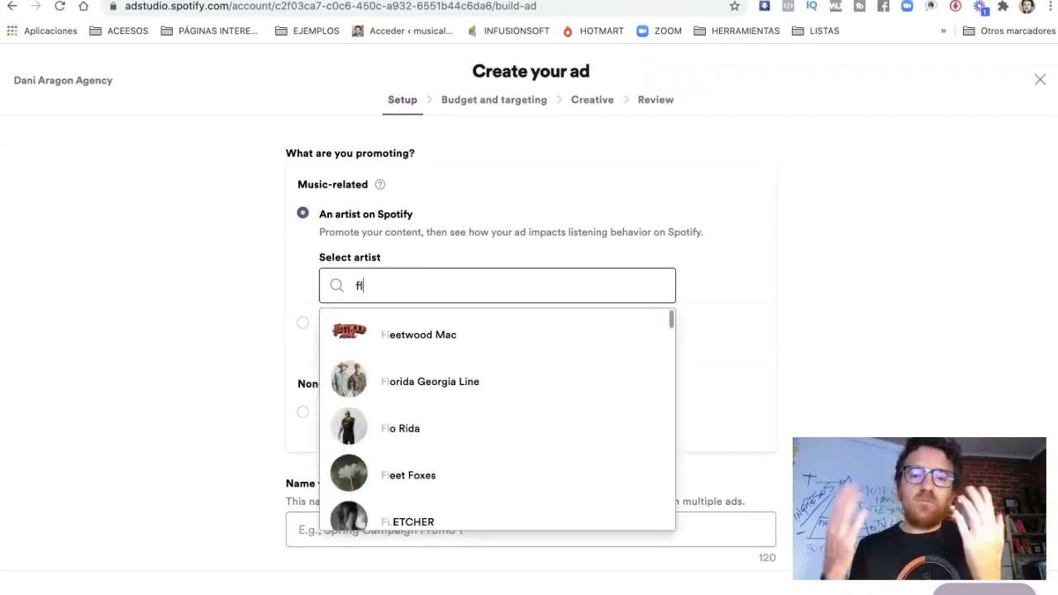
pyautogui.press('BackSpace')
pyautogui.press('BackSpace')
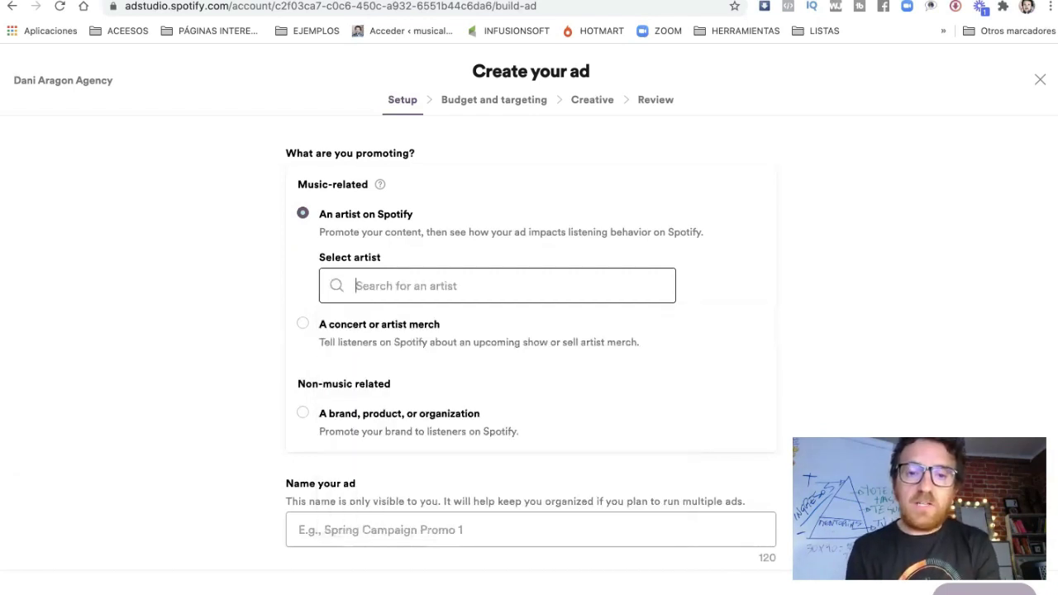
pyautogui.write('dani')
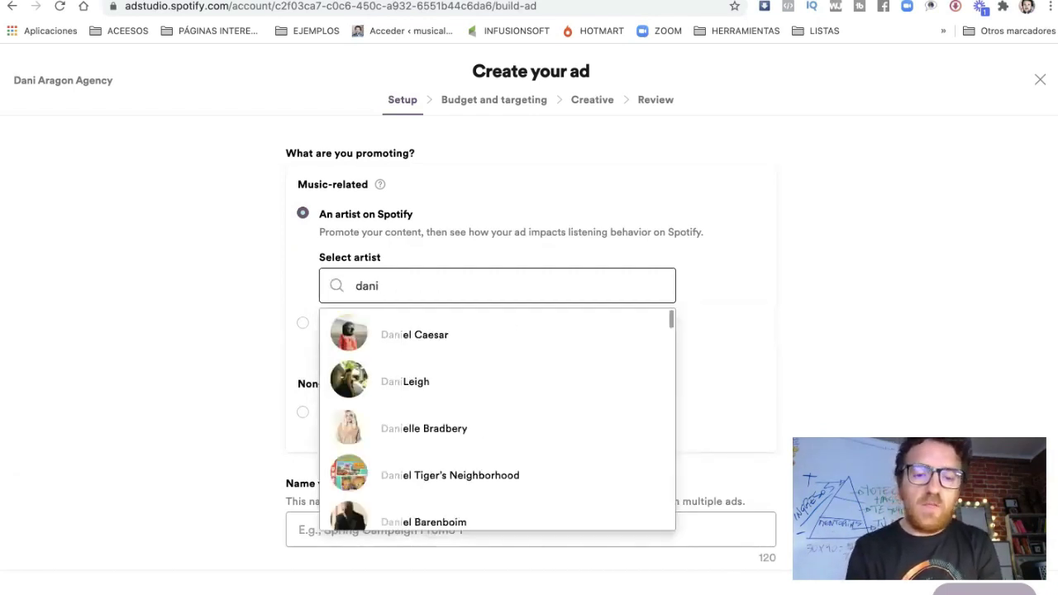
pyautogui.write(' aragon')
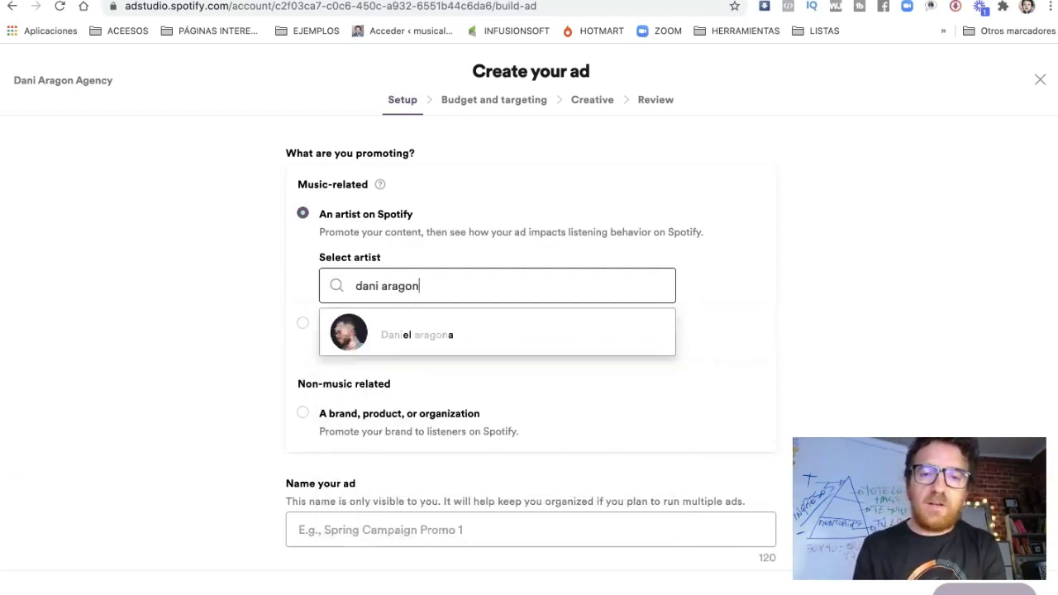
pyautogui.press('BackSpace')
pyautogui.press('BackSpace')
pyautogui.press('BackSpace')
pyautogui.press('BackSpace')
pyautogui.press('BackSpace')
pyautogui.press('BackSpace')
pyautogui.press('BackSpace')
pyautogui.press('BackSpace')
pyautogui.press('BackSpace')
pyautogui.press('BackSpace')
pyautogui.press('BackSpace')
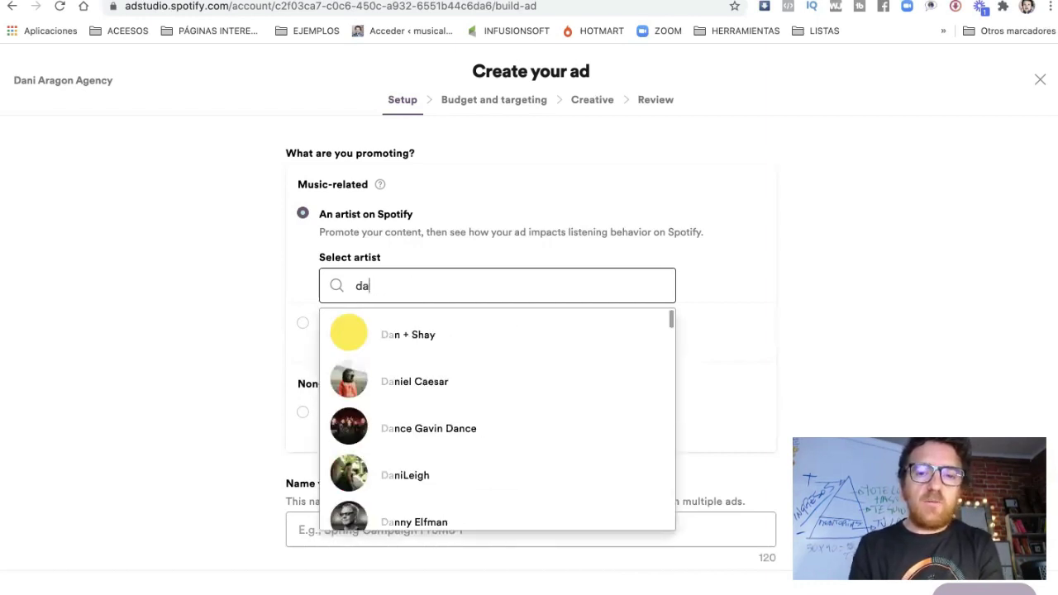
pyautogui.write('fla')
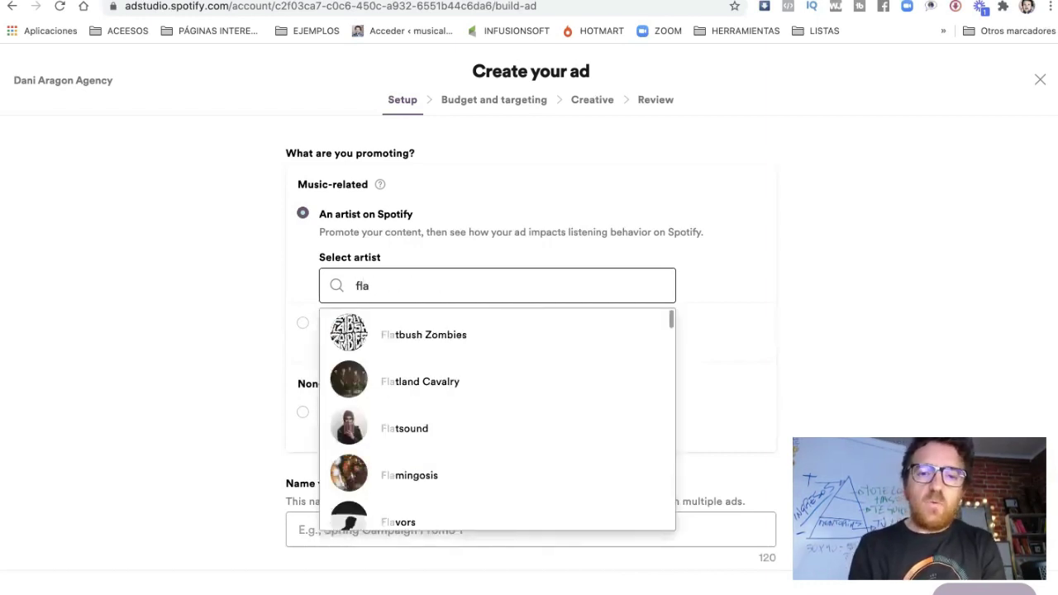
pyautogui.press('BackSpace')
pyautogui.press('BackSpace')
pyautogui.press('BackSpace')
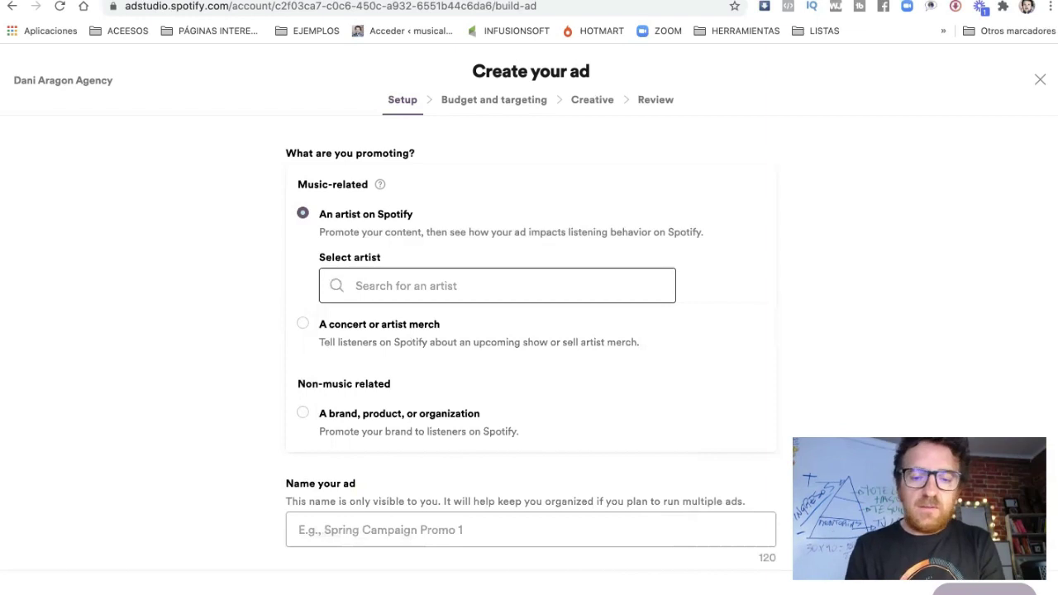
# Step: Search for "guille bare" and select Guille Barea as the promoted artist
pyautogui.write('guille')
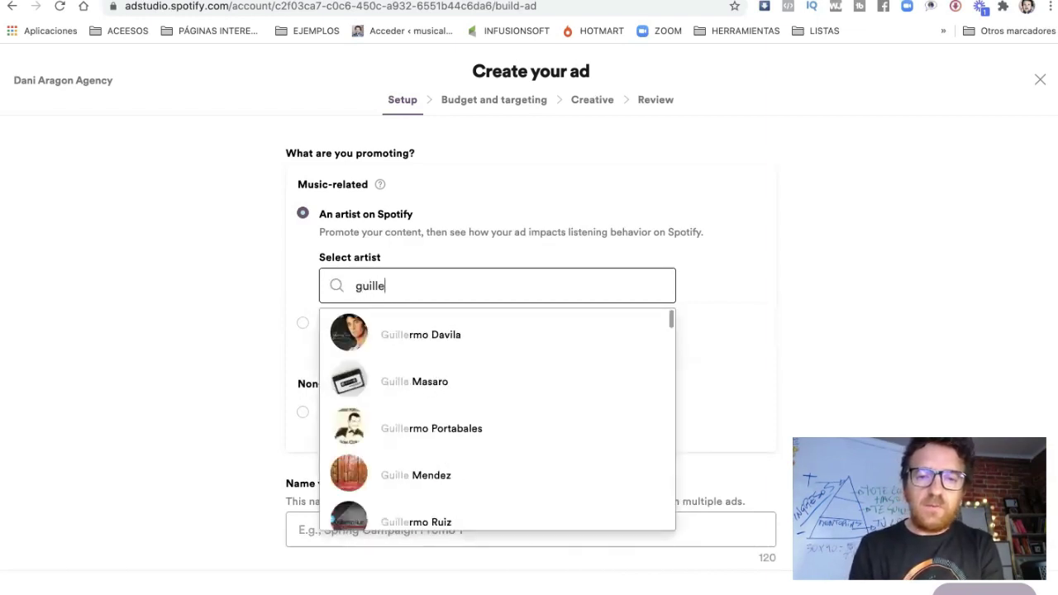
pyautogui.write(' bare')
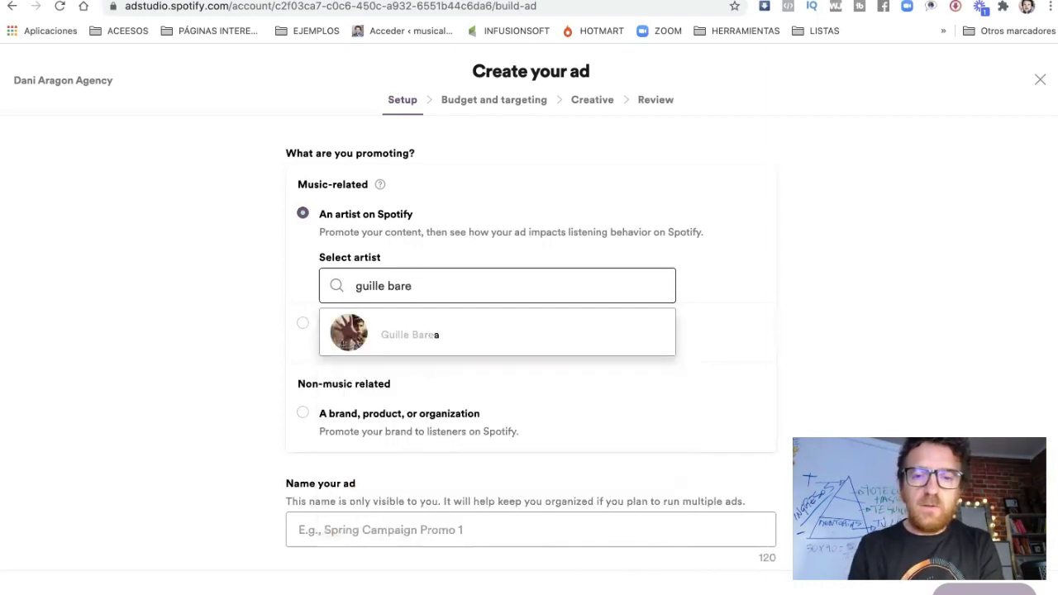
pyautogui.click(421, 331)
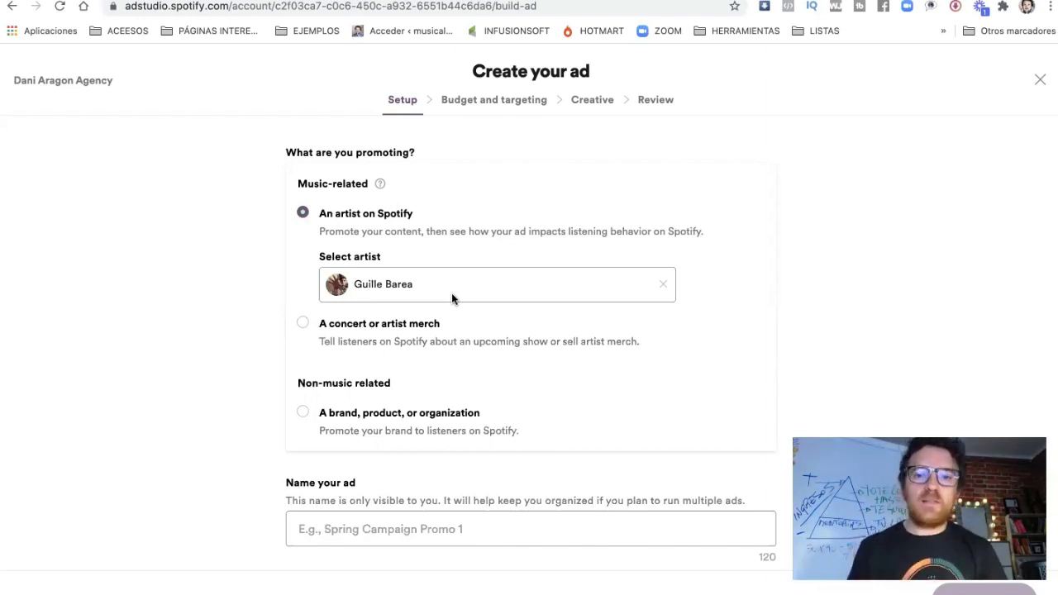
# Step: Name the ad "Tráfico frío a mi canal" and continue to the budget and targeting stage
pyautogui.click(354, 528)
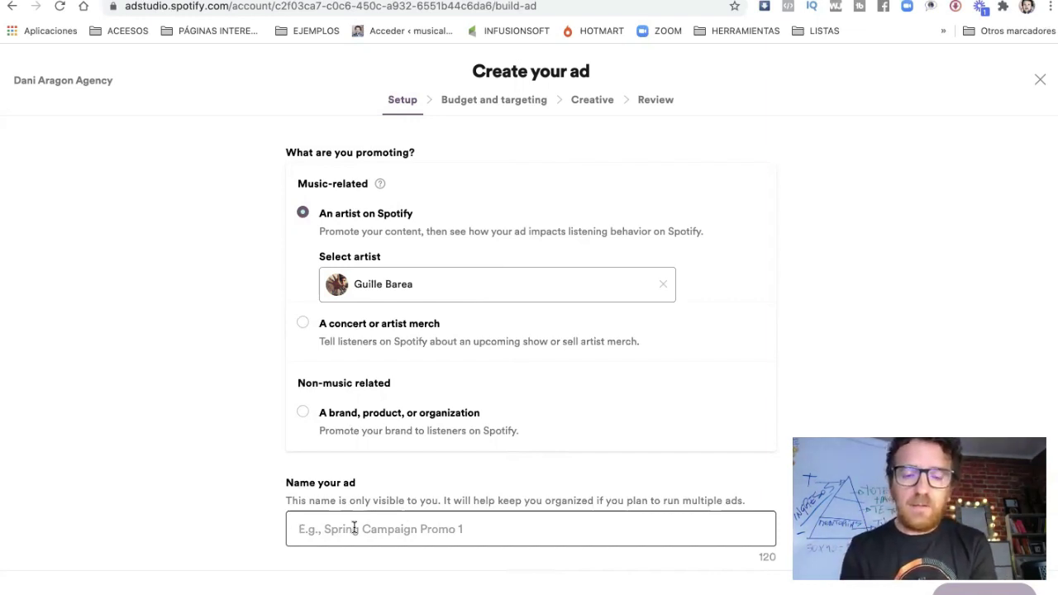
pyautogui.write('Tráf')
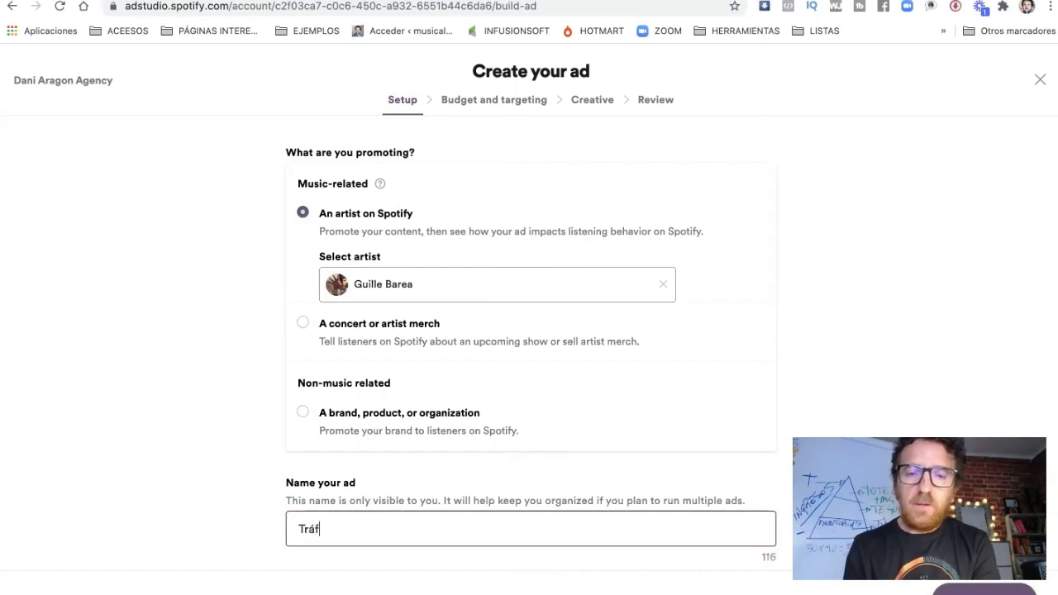
pyautogui.write('ico frío')
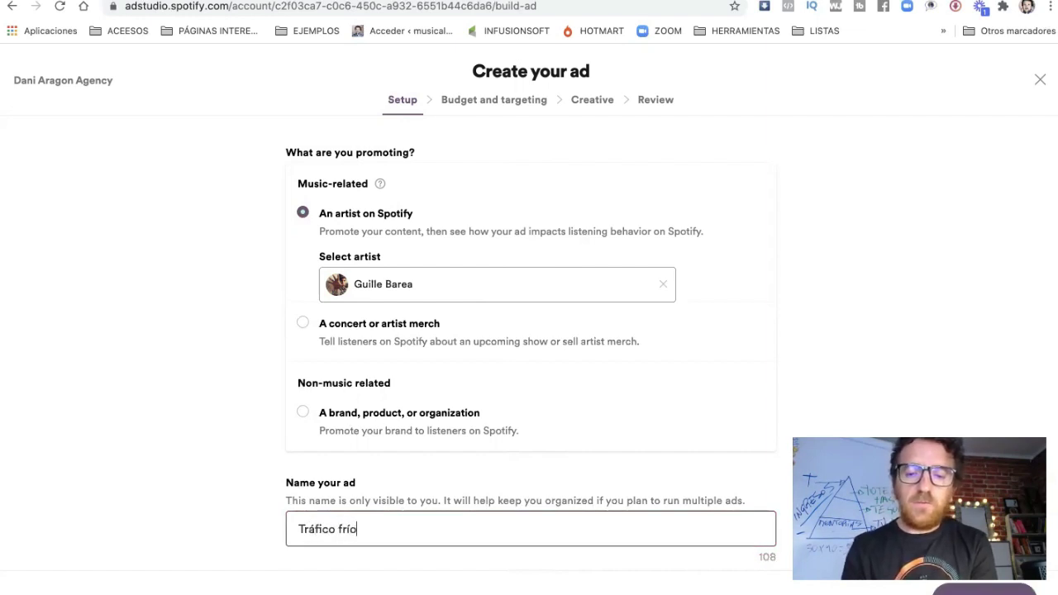
pyautogui.write(' a mi canal')
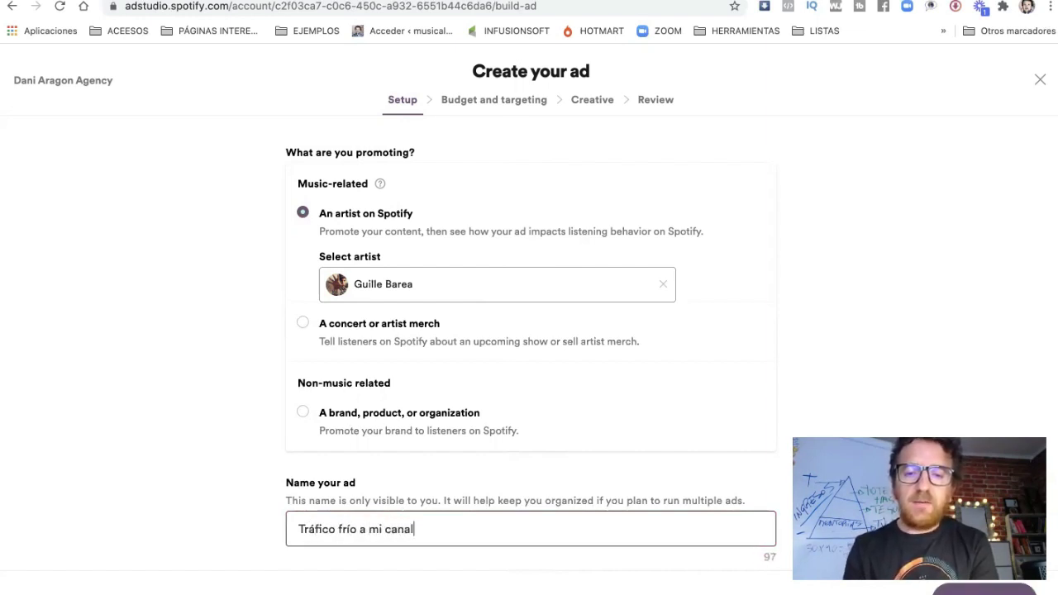
pyautogui.click(202, 489)
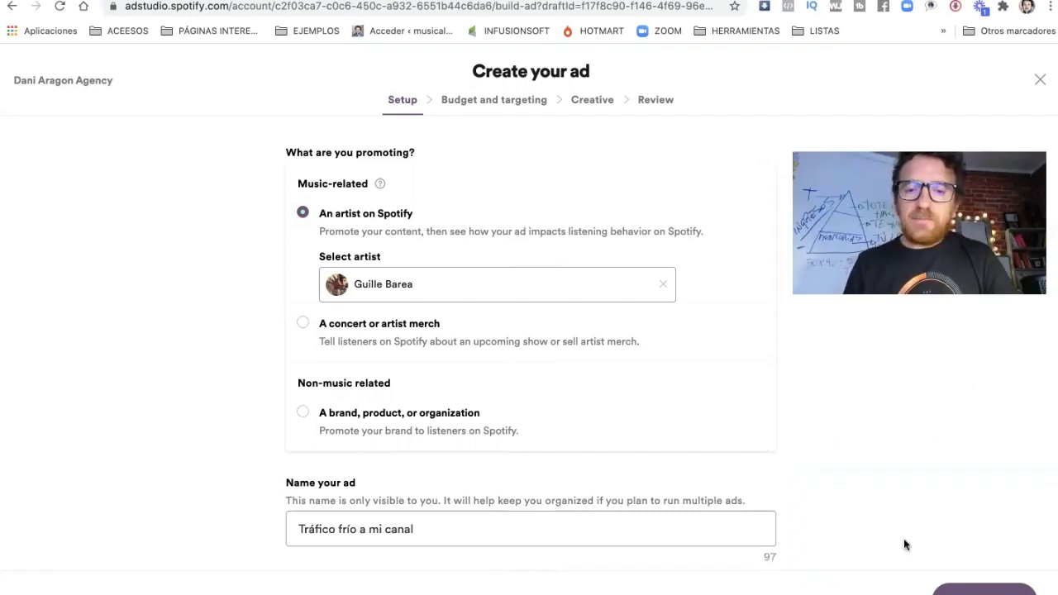
pyautogui.click(984, 591)
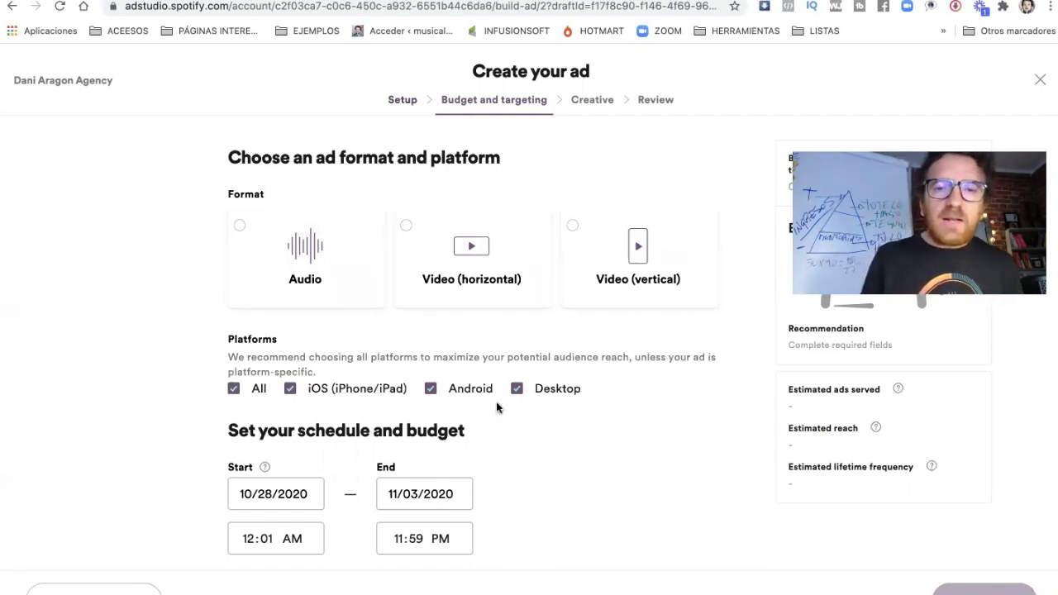
pyautogui.click(239, 226)
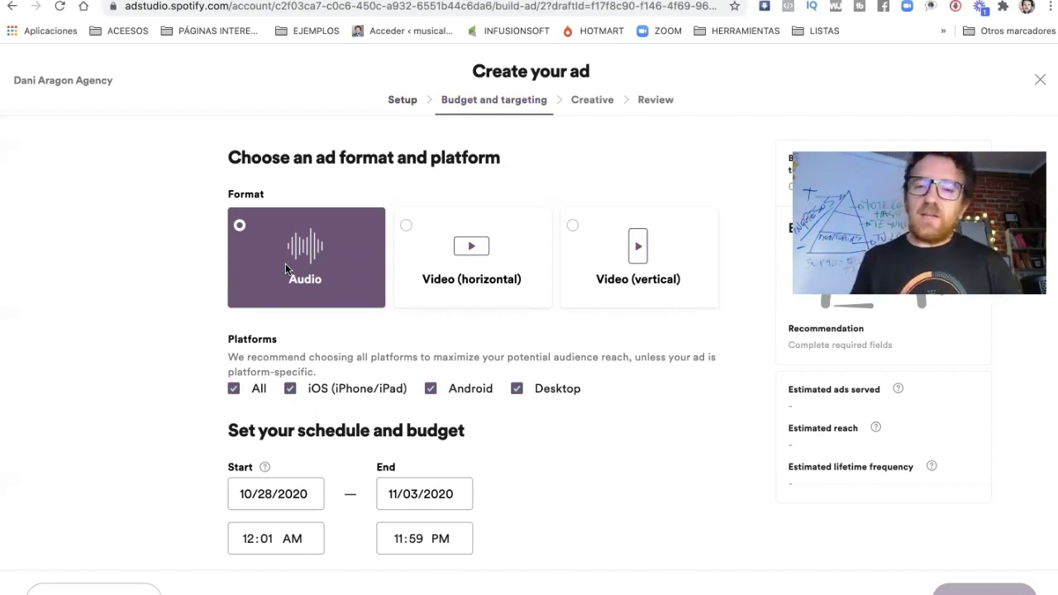
pyautogui.click(406, 224)
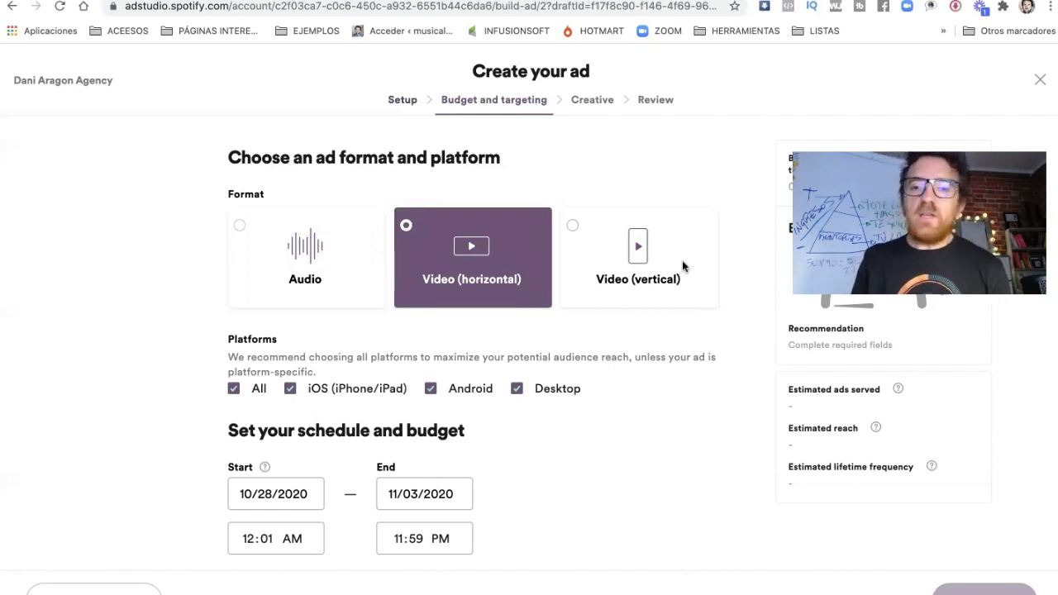
pyautogui.click(576, 241)
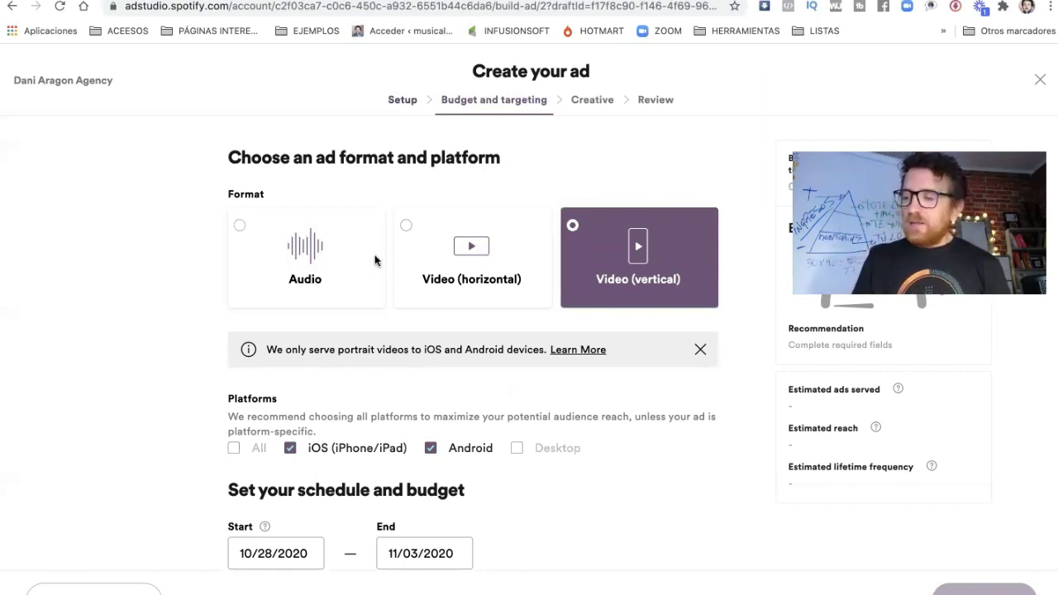
# Step: Set the ad format to Audio and include Desktop so the ad covers all platforms
pyautogui.click(240, 226)
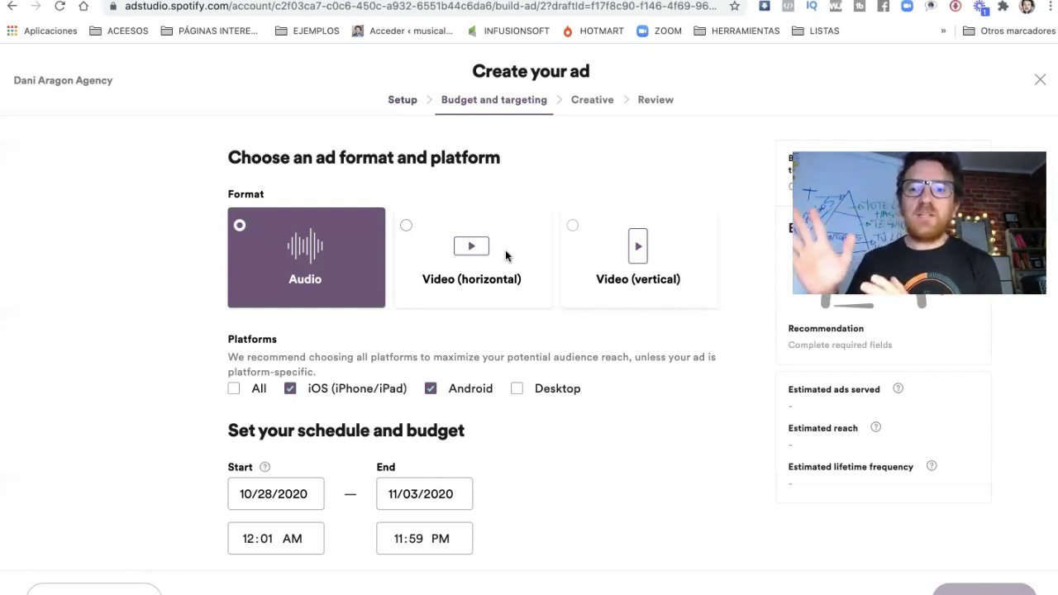
pyautogui.scroll(-2, 444, 301)
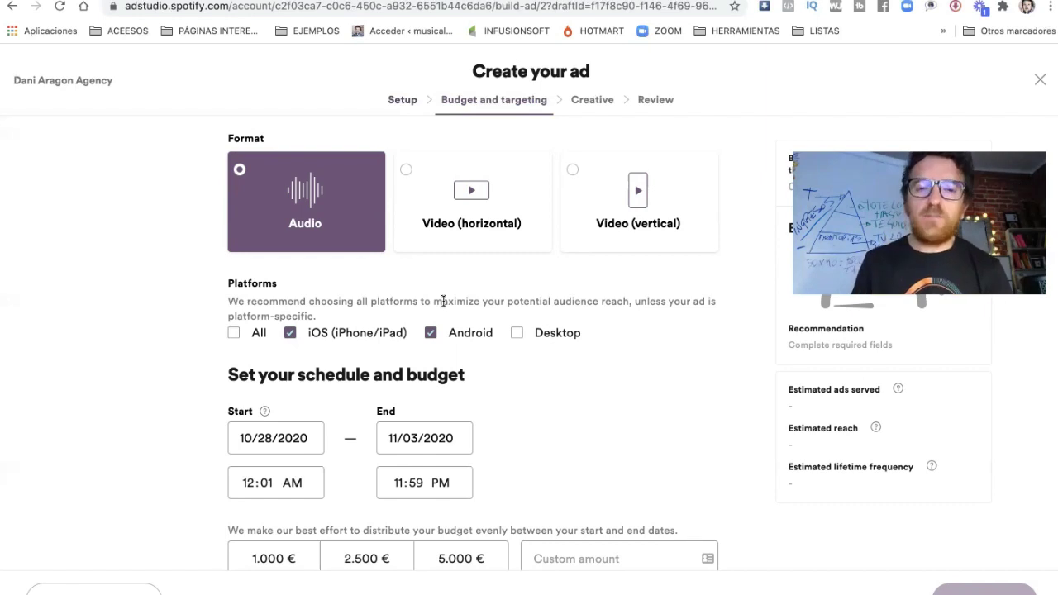
pyautogui.scroll(-2, 246, 343)
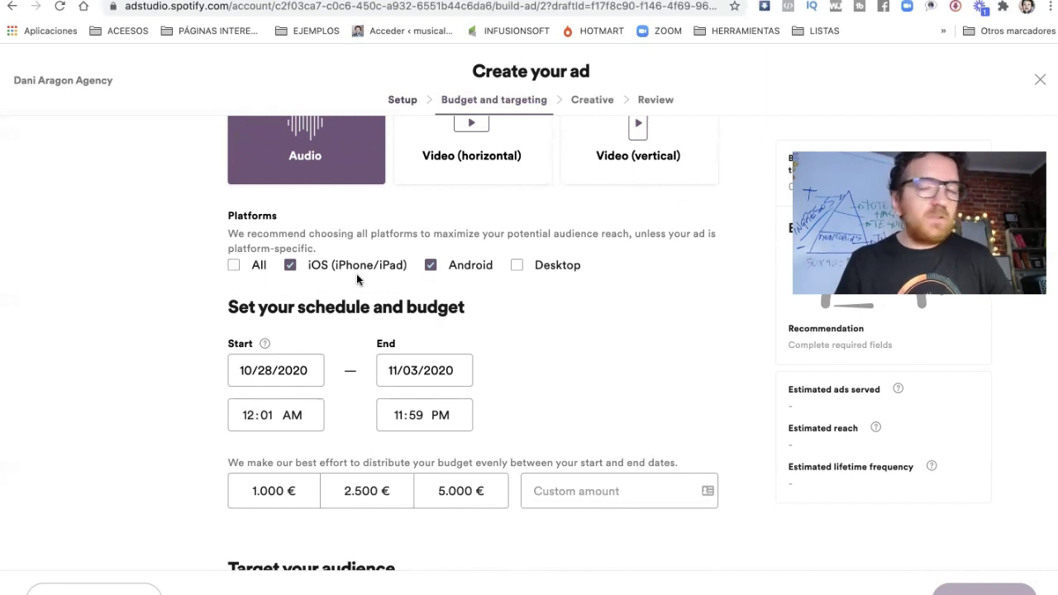
pyautogui.click(516, 266)
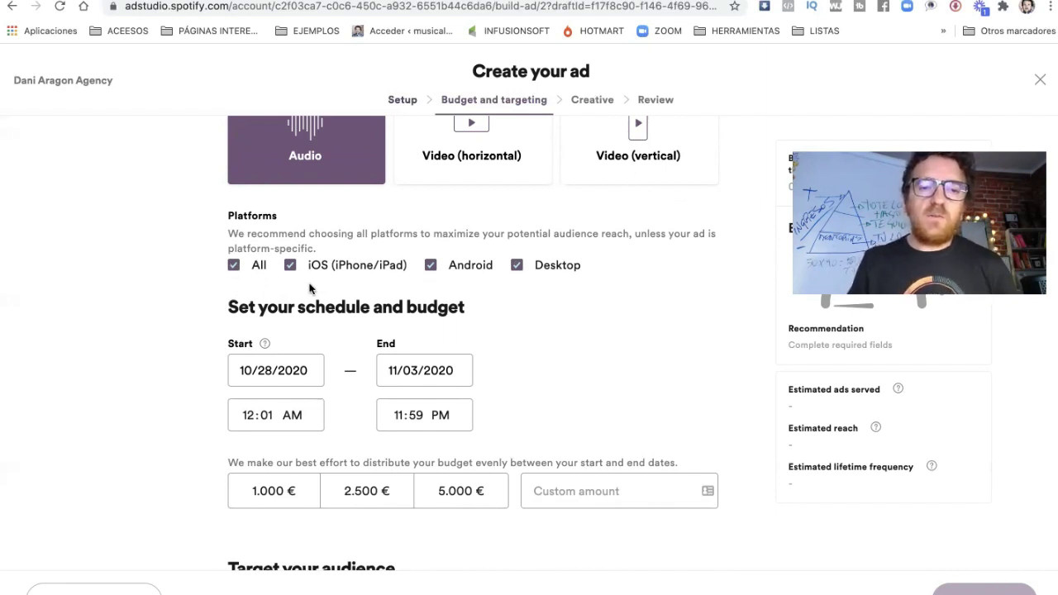
# Step: Schedule the ad to run from 10/28/2020 to 11/07/2020
pyautogui.scroll(-2, 331, 347)
pyautogui.click(294, 334)
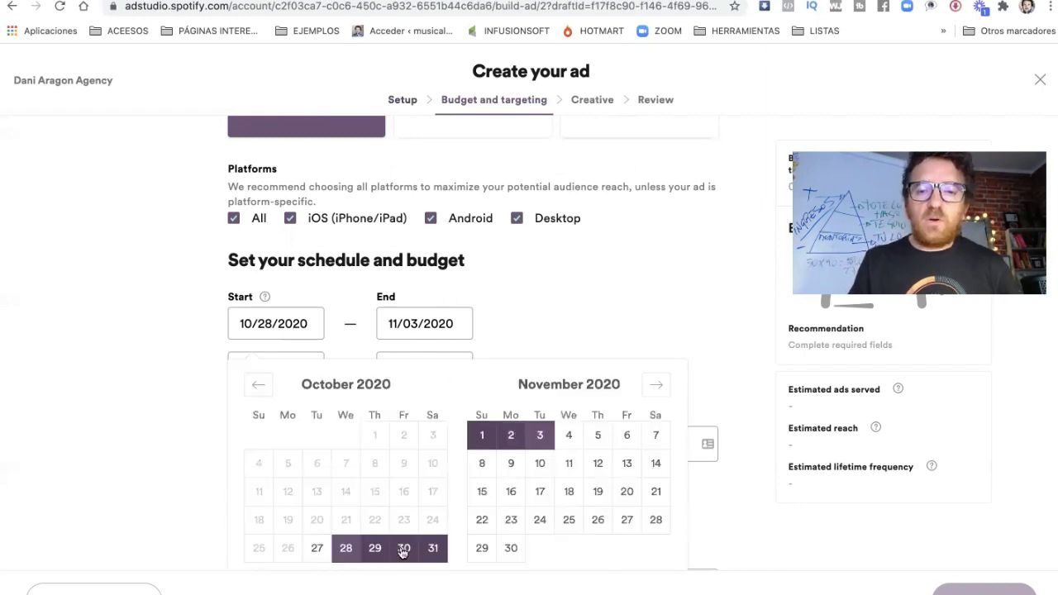
pyautogui.click(655, 438)
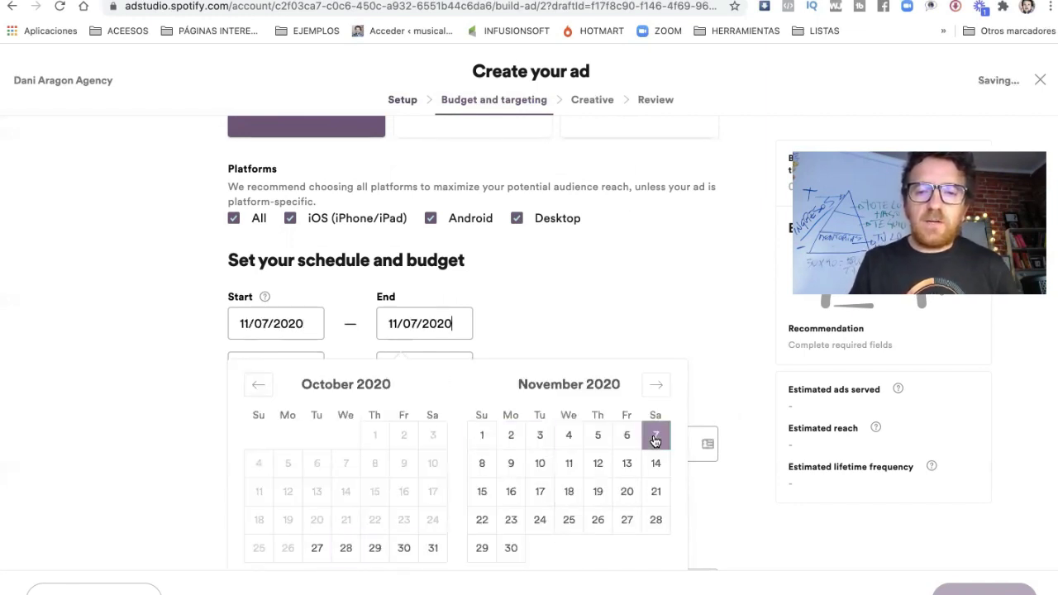
pyautogui.click(348, 558)
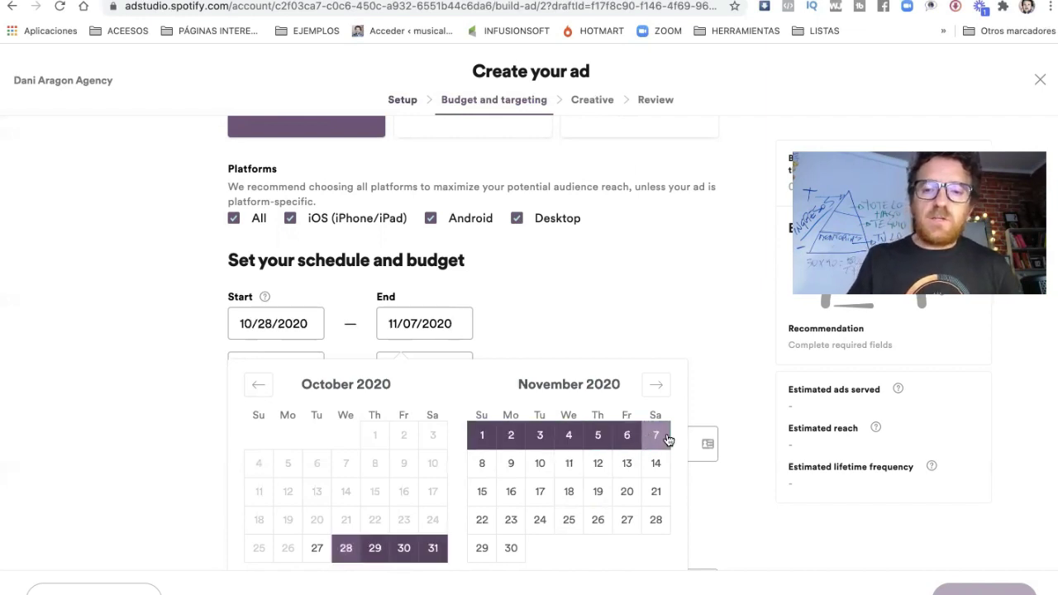
pyautogui.click(570, 304)
pyautogui.scroll(-2, 571, 304)
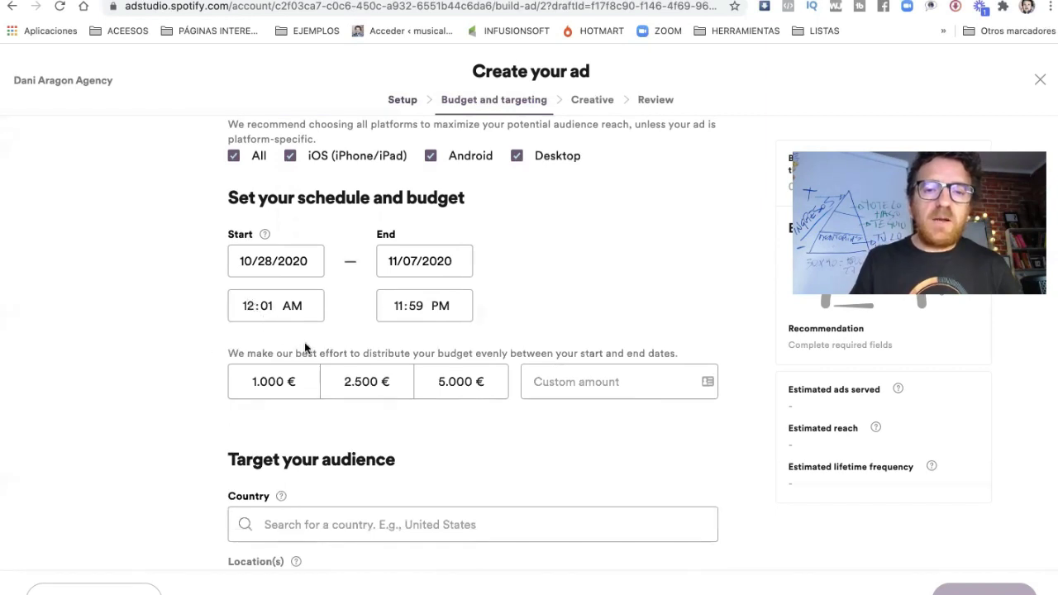
pyautogui.scroll(-1, 305, 348)
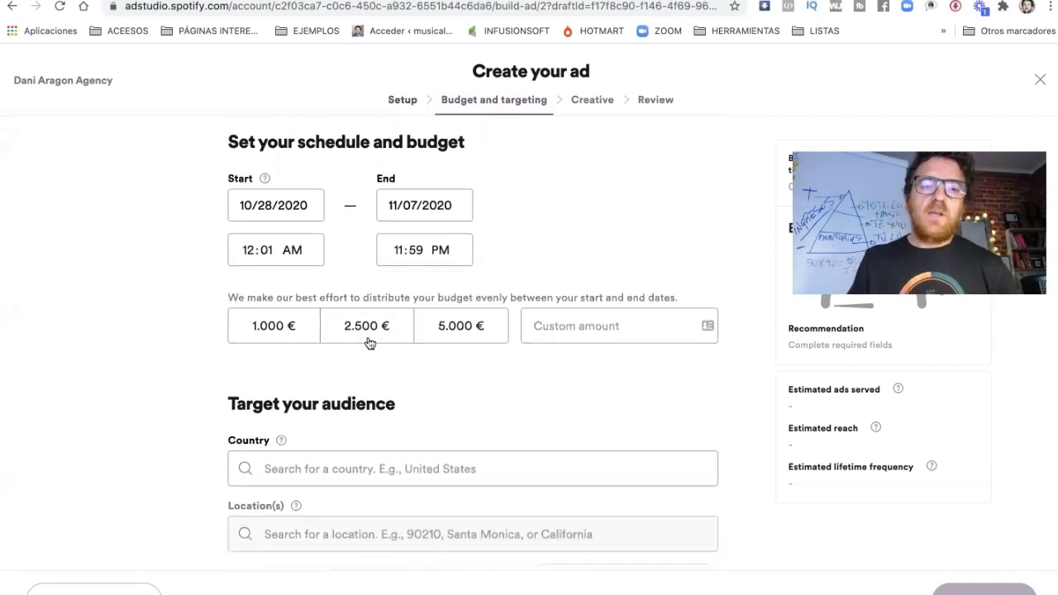
# Step: Set a custom campaign budget of 250 €
pyautogui.click(595, 324)
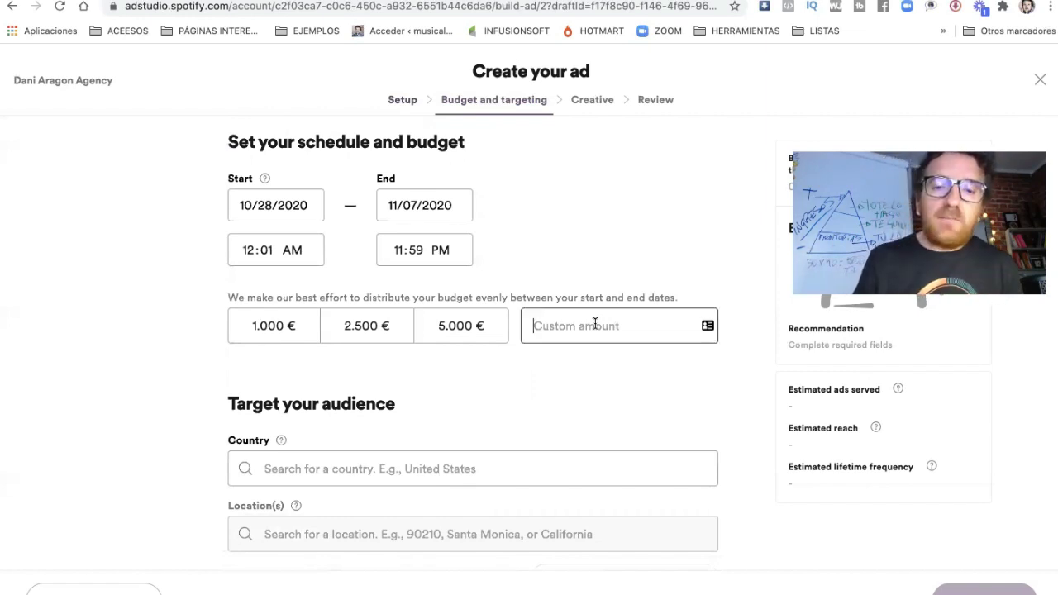
pyautogui.write('250')
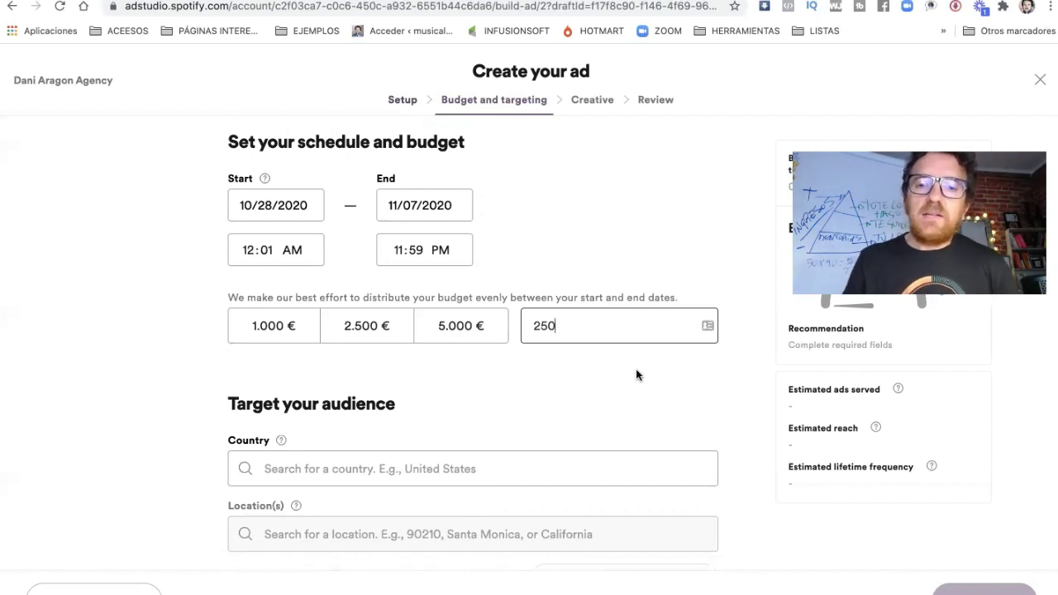
pyautogui.press('Return')
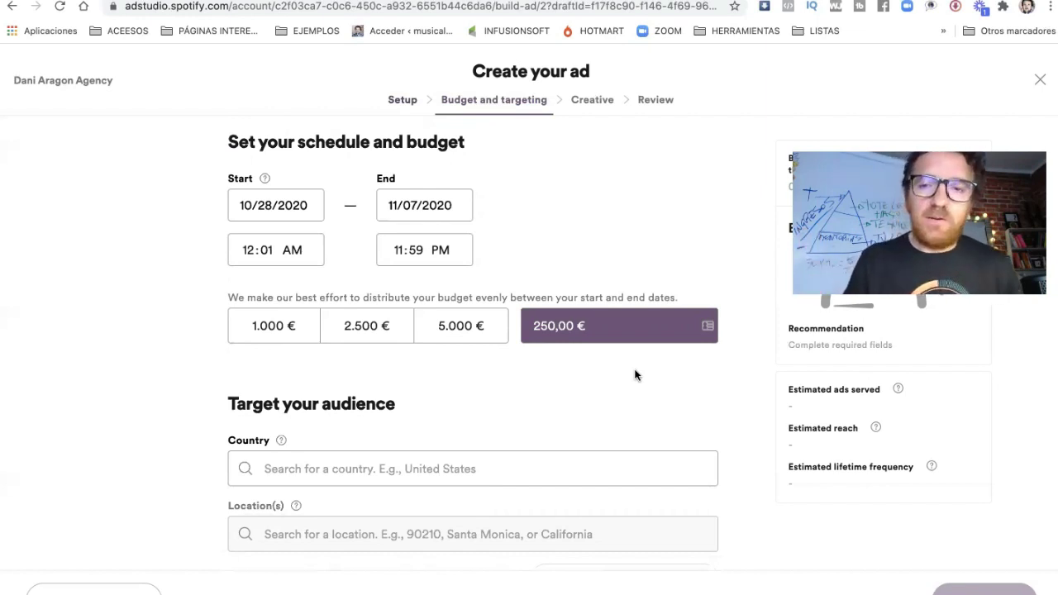
# Step: Search for "spain" and set Spain as the ad's target country
pyautogui.scroll(-1, 635, 375)
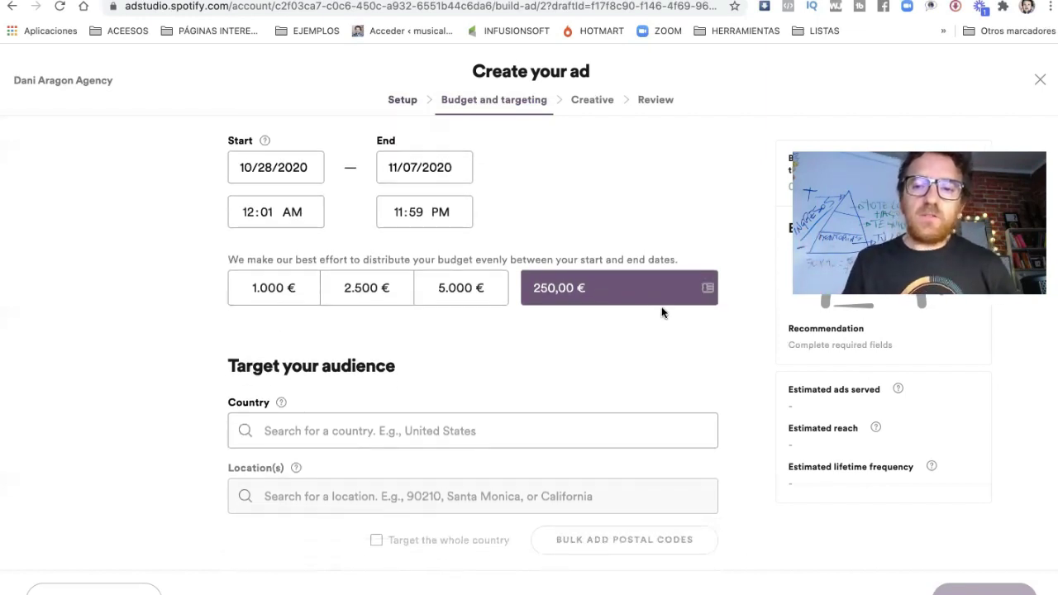
pyautogui.scroll(-1, 606, 372)
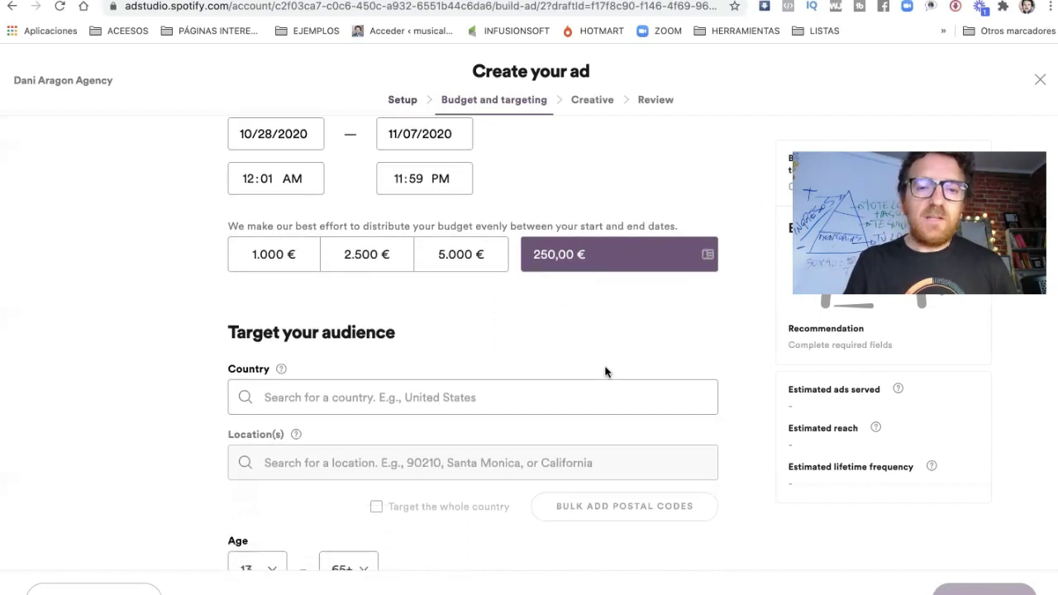
pyautogui.scroll(-5, 496, 376)
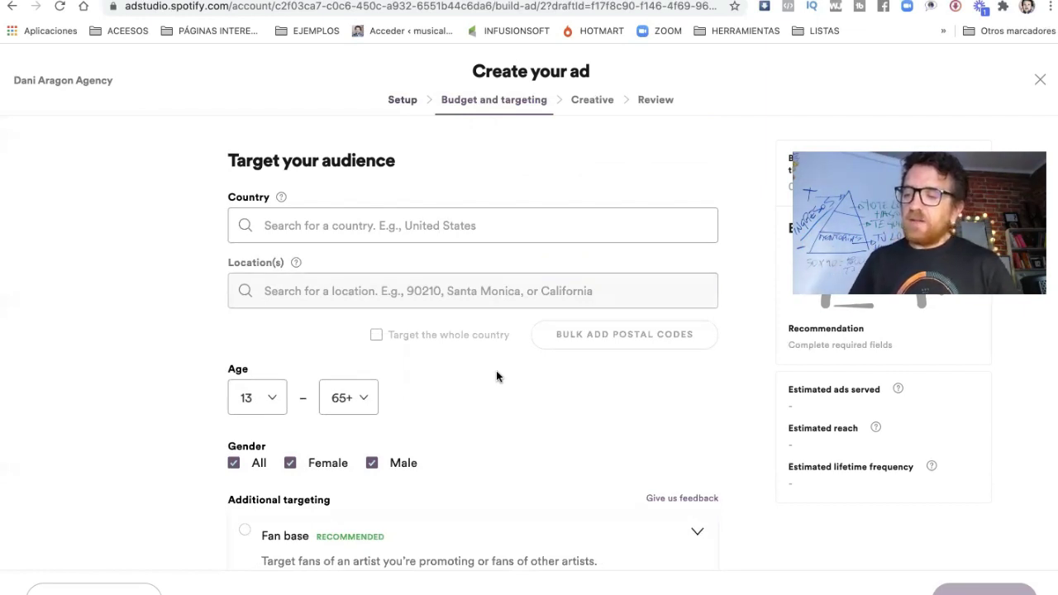
pyautogui.click(314, 225)
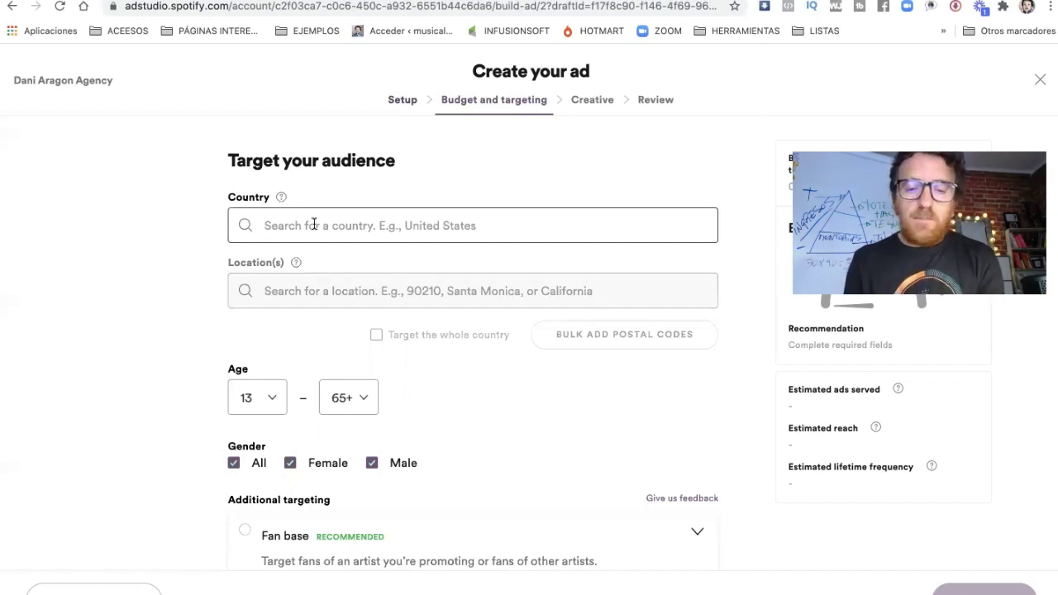
pyautogui.write('sp')
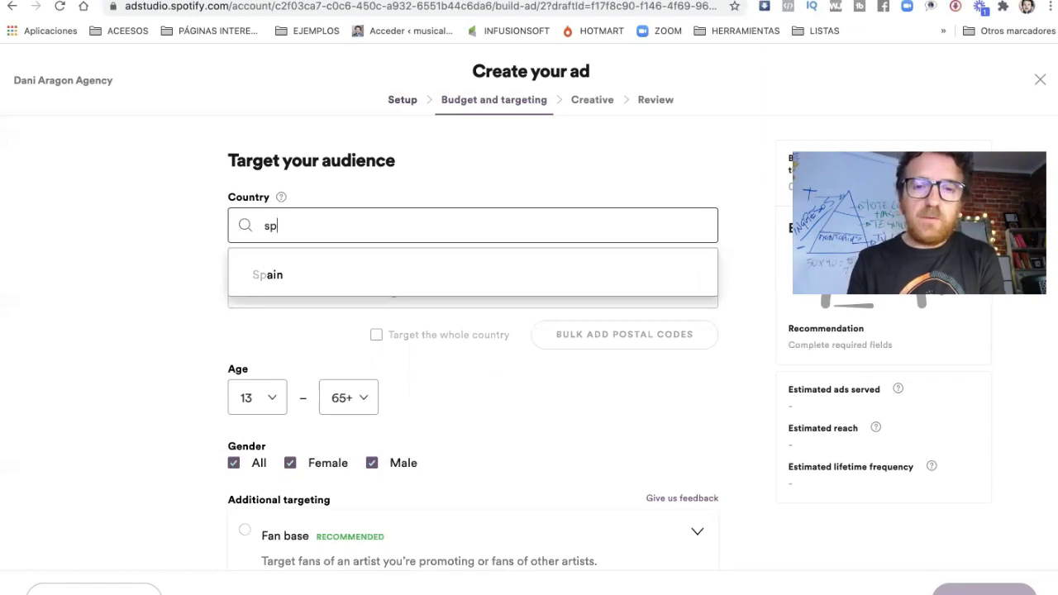
pyautogui.write('ain')
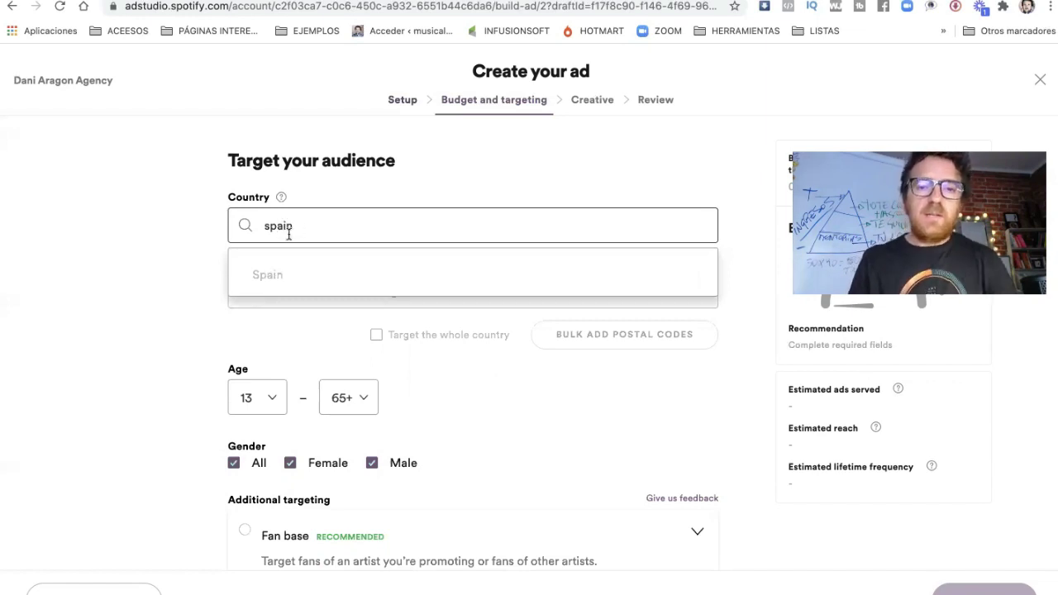
pyautogui.click(273, 282)
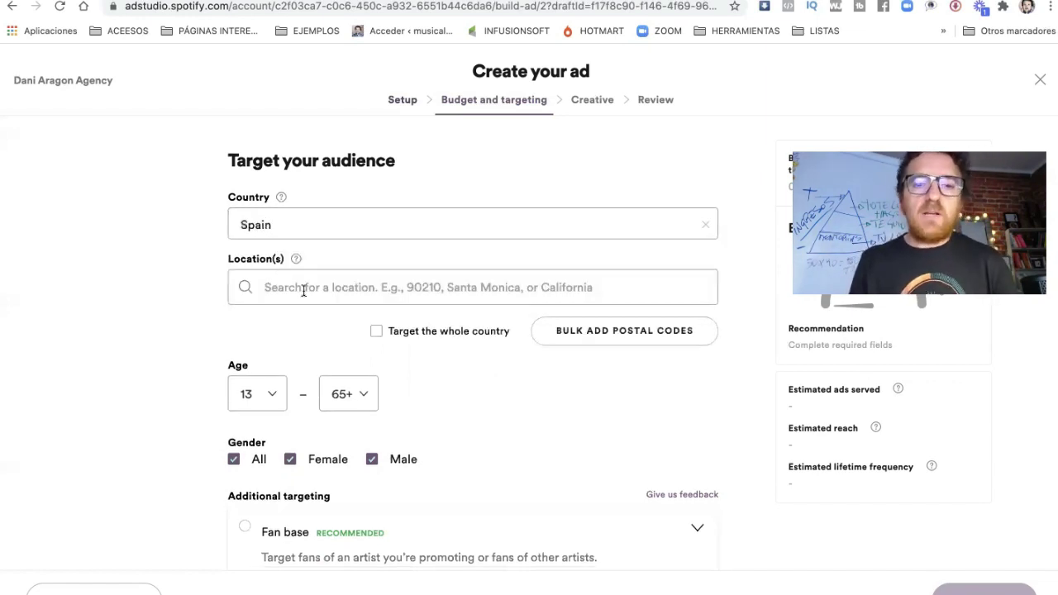
# Step: Search the locations for "madrid" and add the autonomous community of Madrid, Spain
pyautogui.click(304, 290)
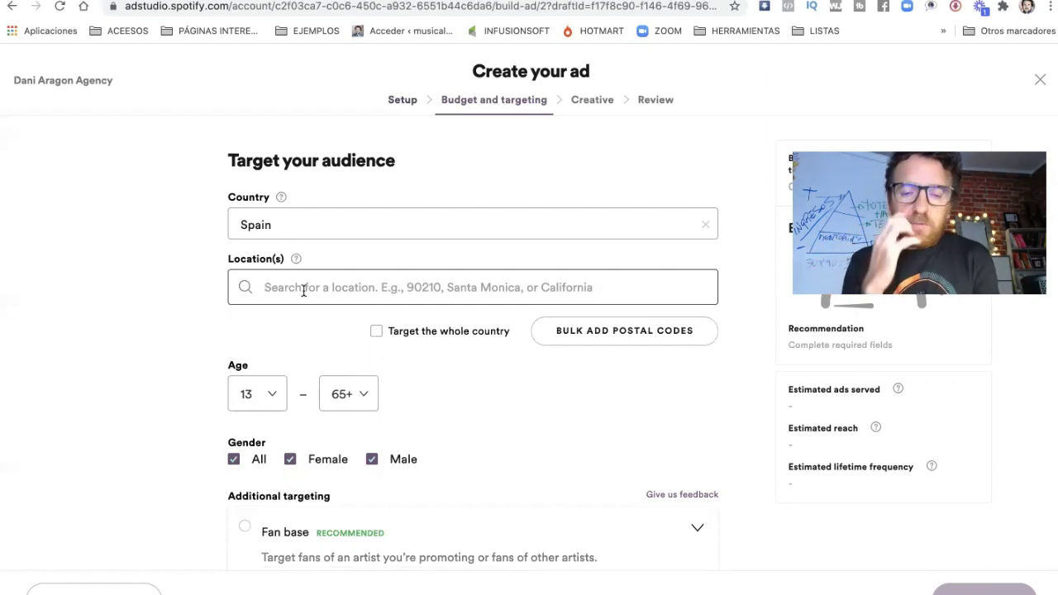
pyautogui.write('madrid')
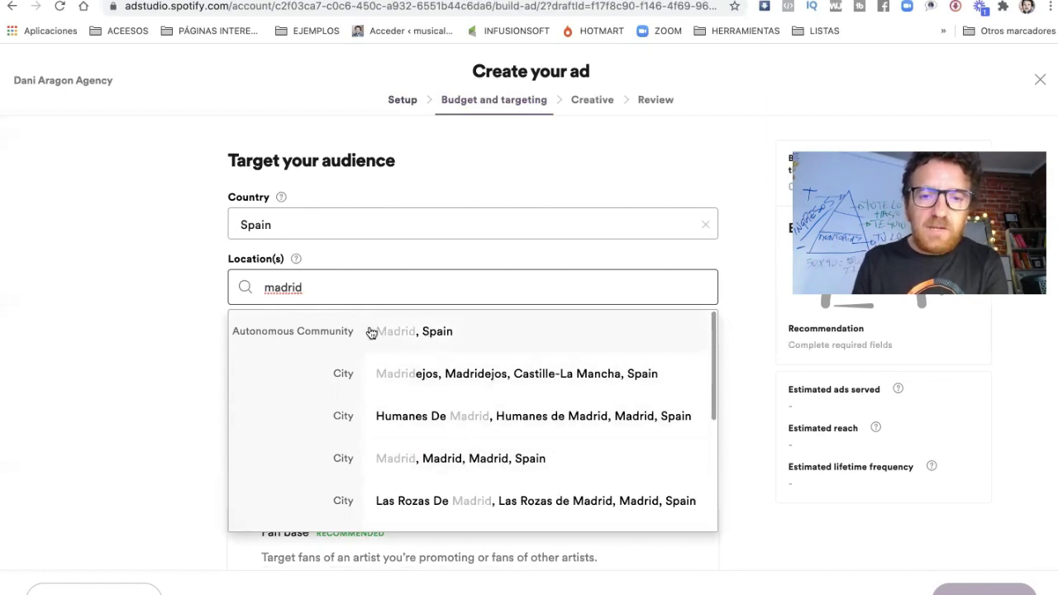
pyautogui.click(416, 331)
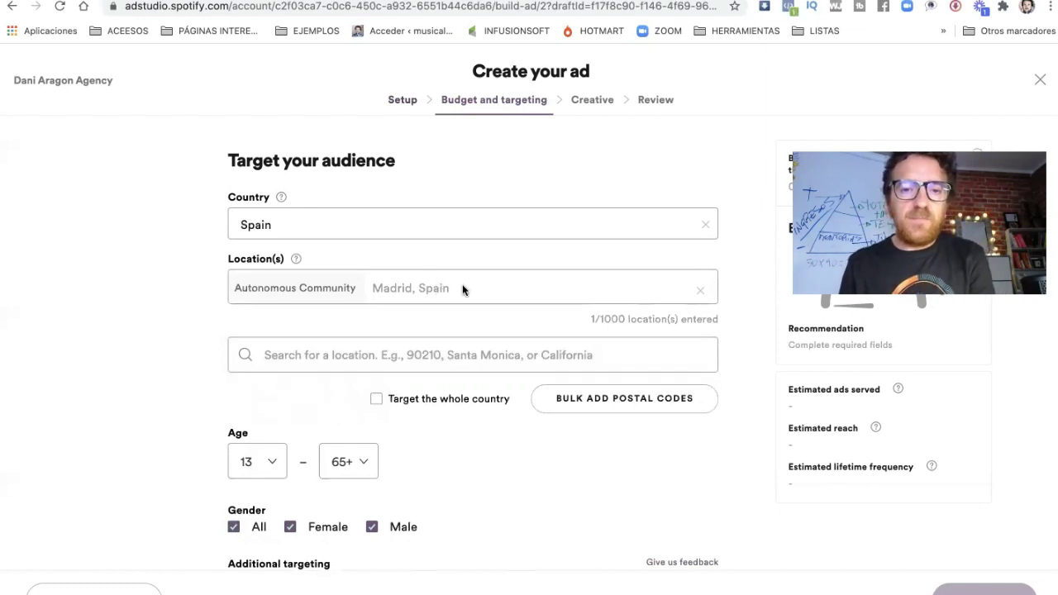
pyautogui.click(360, 355)
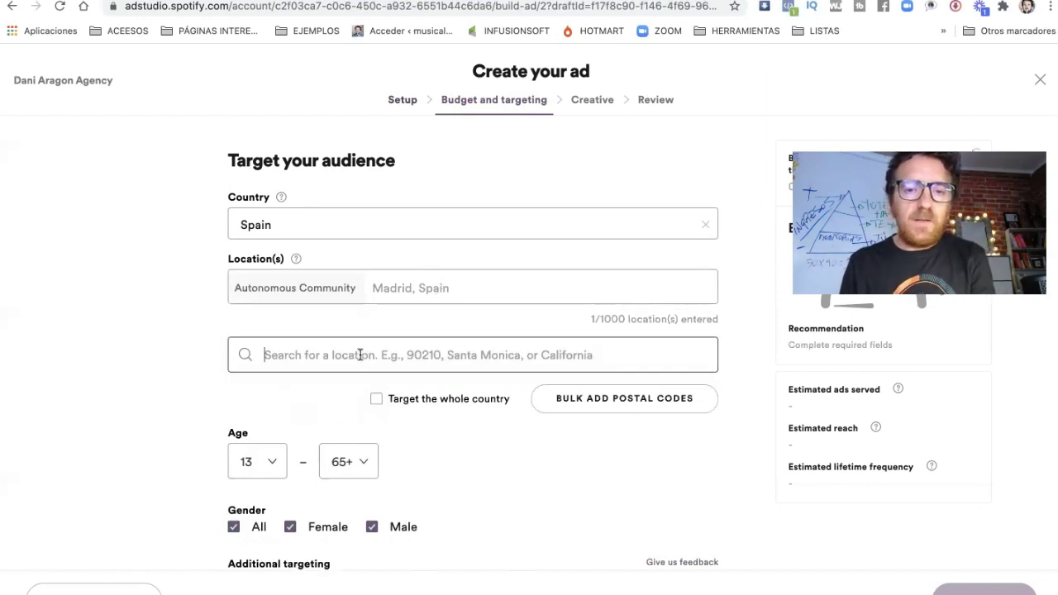
pyautogui.write('andalucia')
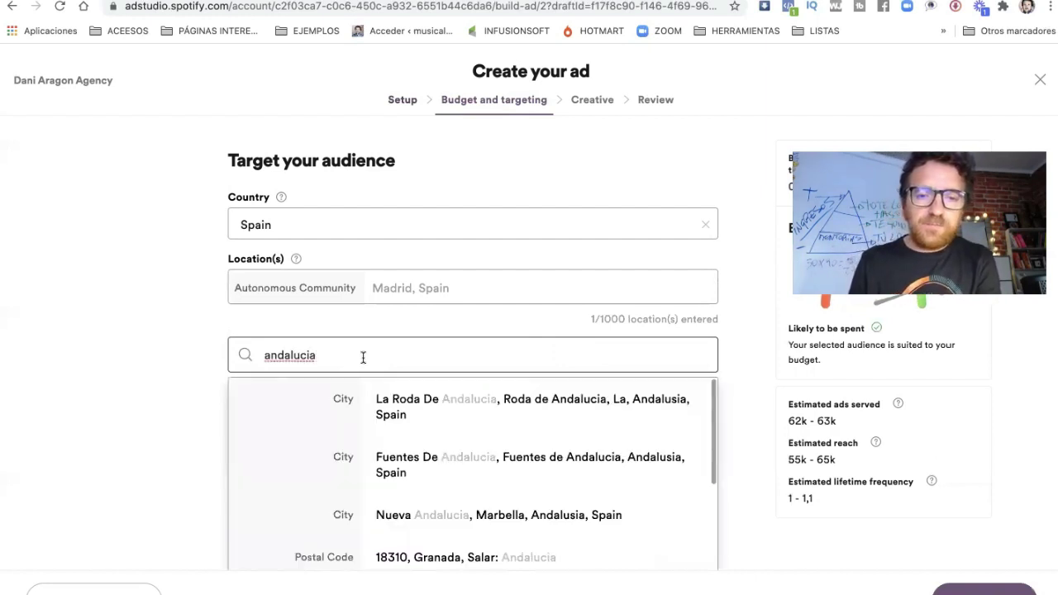
pyautogui.scroll(-2, 366, 432)
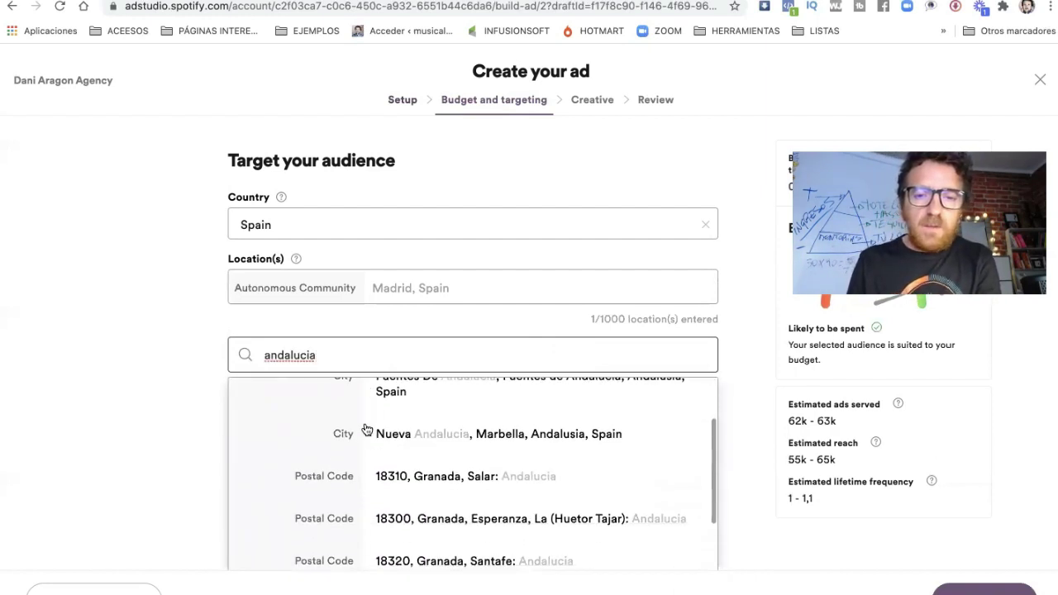
pyautogui.scroll(2, 432, 502)
pyautogui.press('BackSpace')
pyautogui.press('BackSpace')
pyautogui.press('BackSpace')
pyautogui.press('BackSpace')
pyautogui.press('BackSpace')
pyautogui.press('BackSpace')
pyautogui.press('BackSpace')
pyautogui.press('BackSpace')
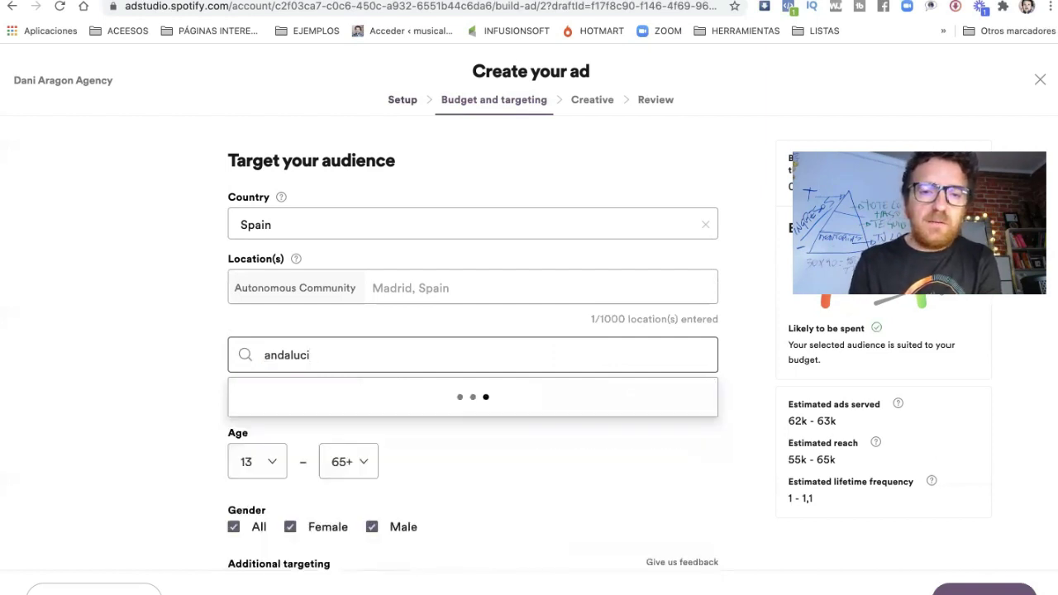
pyautogui.press('BackSpace')
# Step: Search the locations for "sevilla" and add the city Sevilla La Nueva, Madrid, Spain
pyautogui.write('sevilla')
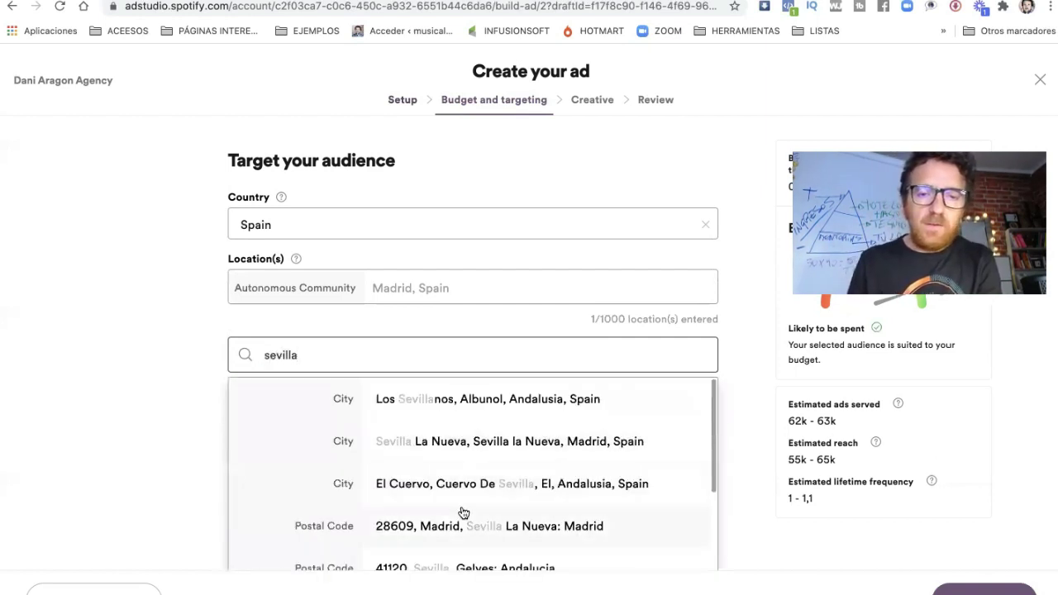
pyautogui.scroll(-2, 463, 514)
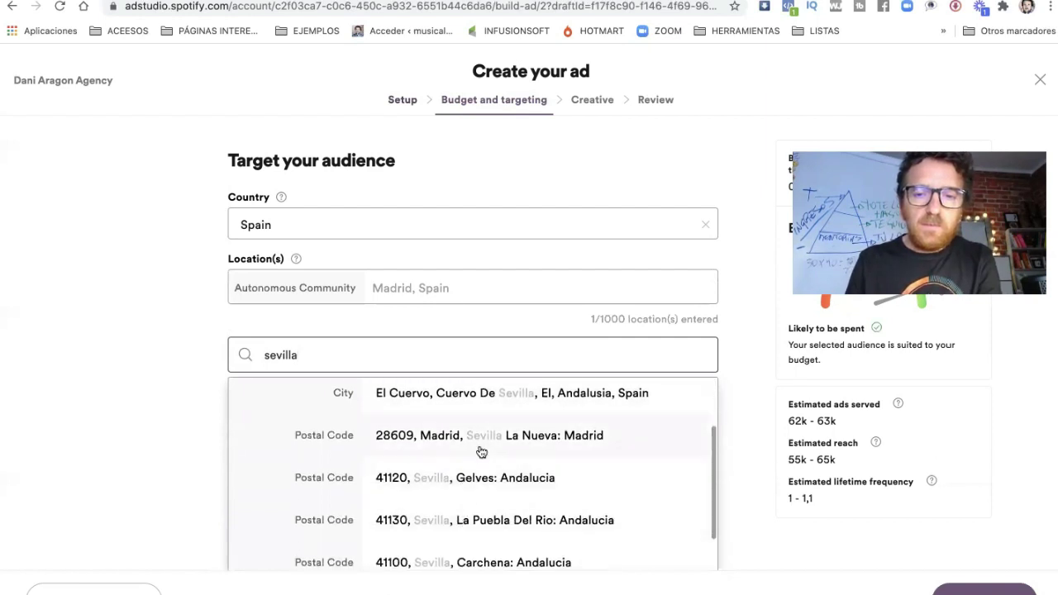
pyautogui.scroll(-3, 468, 486)
pyautogui.scroll(-1, 468, 487)
pyautogui.scroll(5, 472, 487)
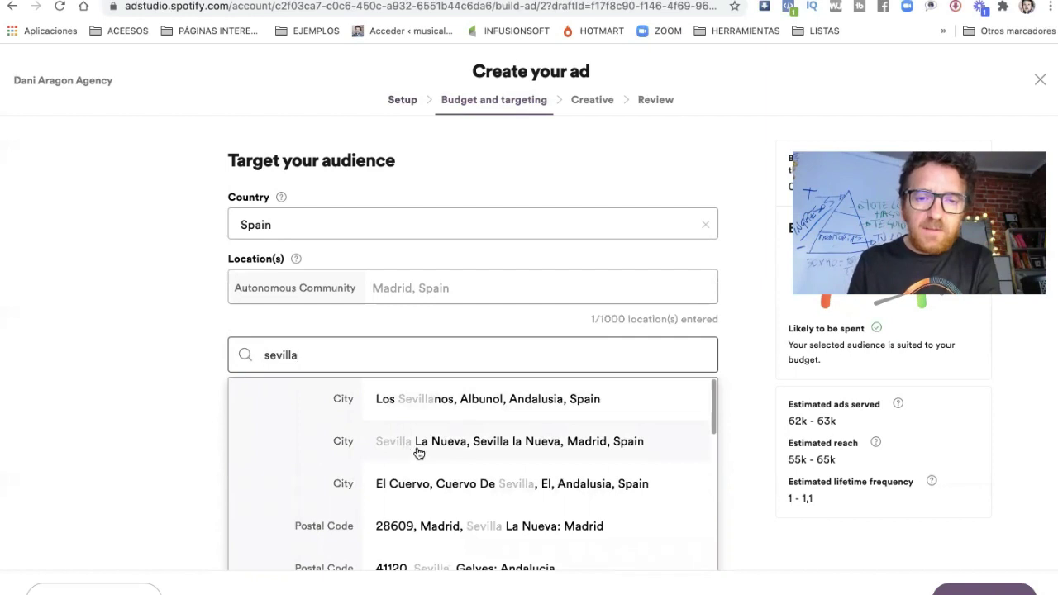
pyautogui.click(446, 454)
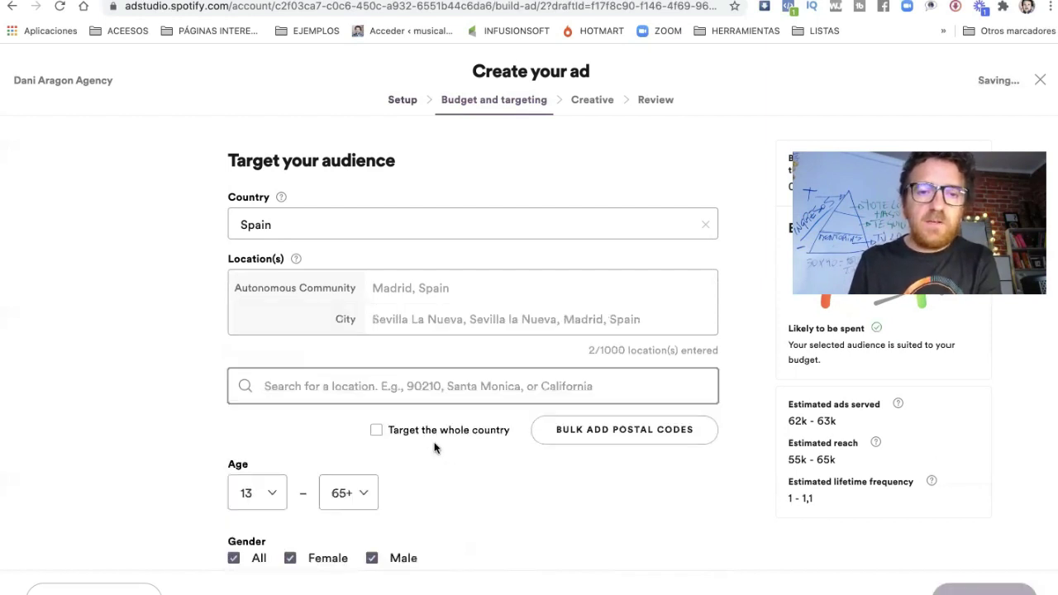
# Step: Search the locations for "barcelona" and add the city of Barcelona, Catalonia, Spain
pyautogui.click(325, 384)
pyautogui.write('bar')
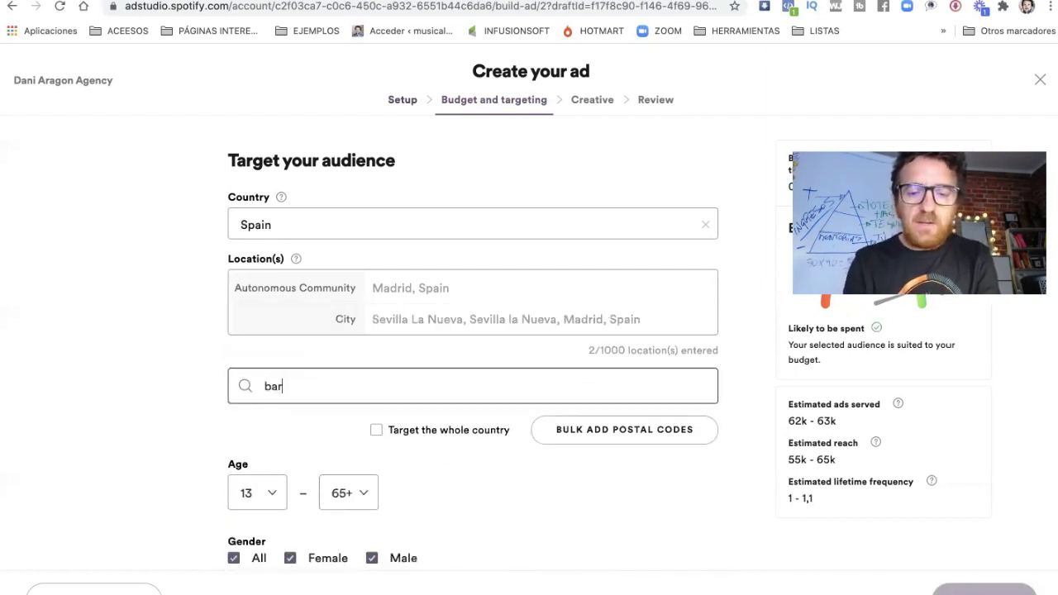
pyautogui.write('celona')
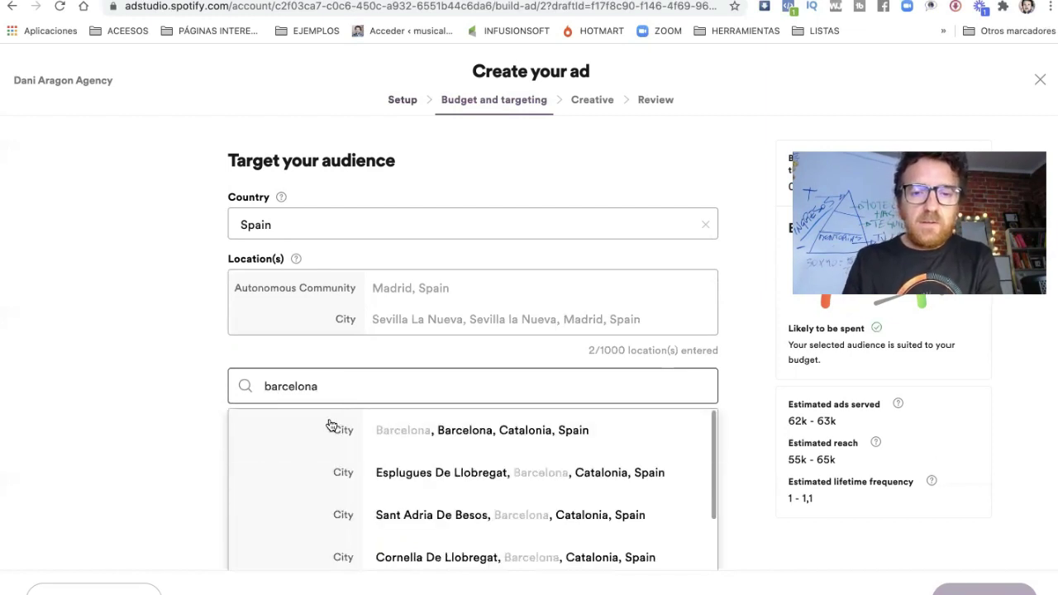
pyautogui.click(382, 431)
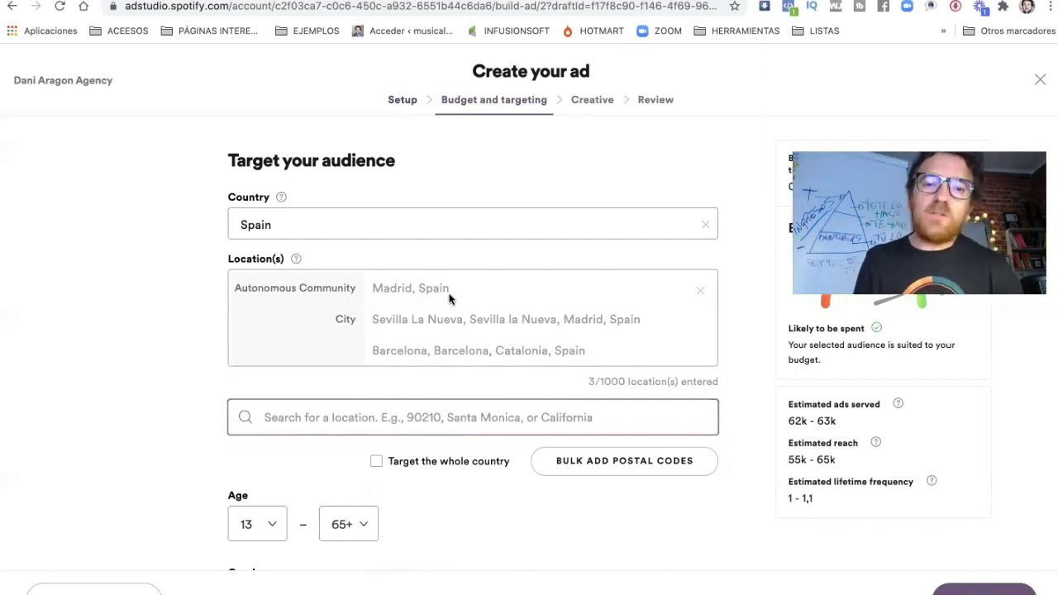
# Step: Set the target audience's age range from 34 to 50
pyautogui.scroll(-3, 279, 401)
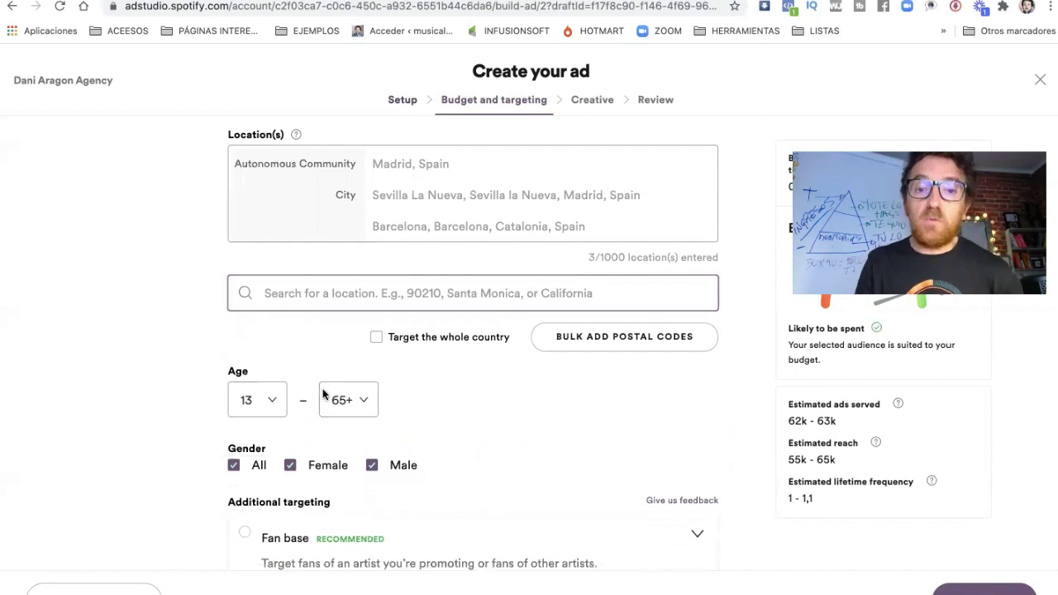
pyautogui.scroll(-1, 336, 387)
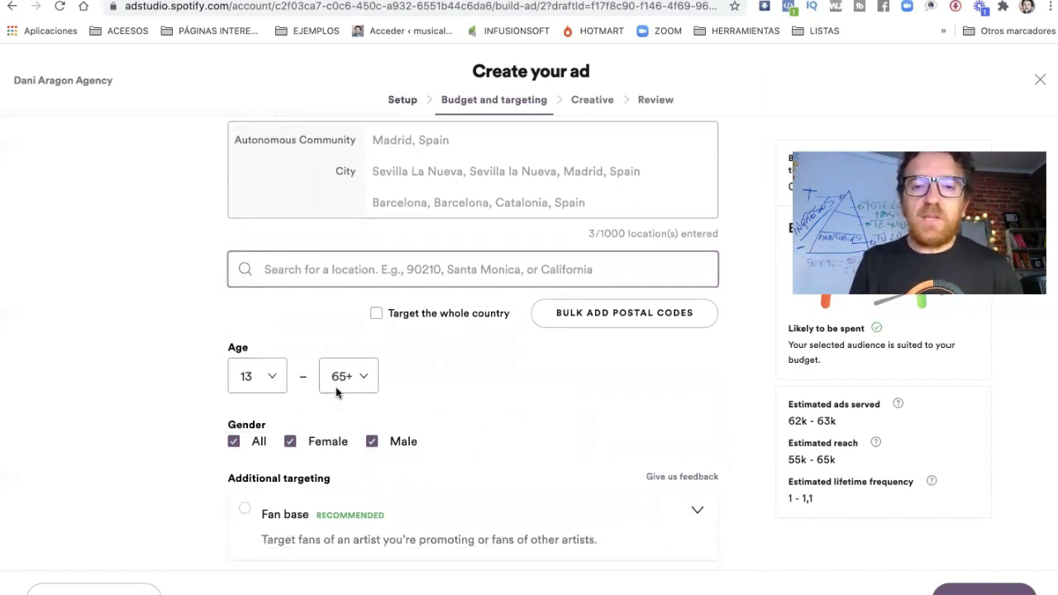
pyautogui.scroll(-3, 336, 387)
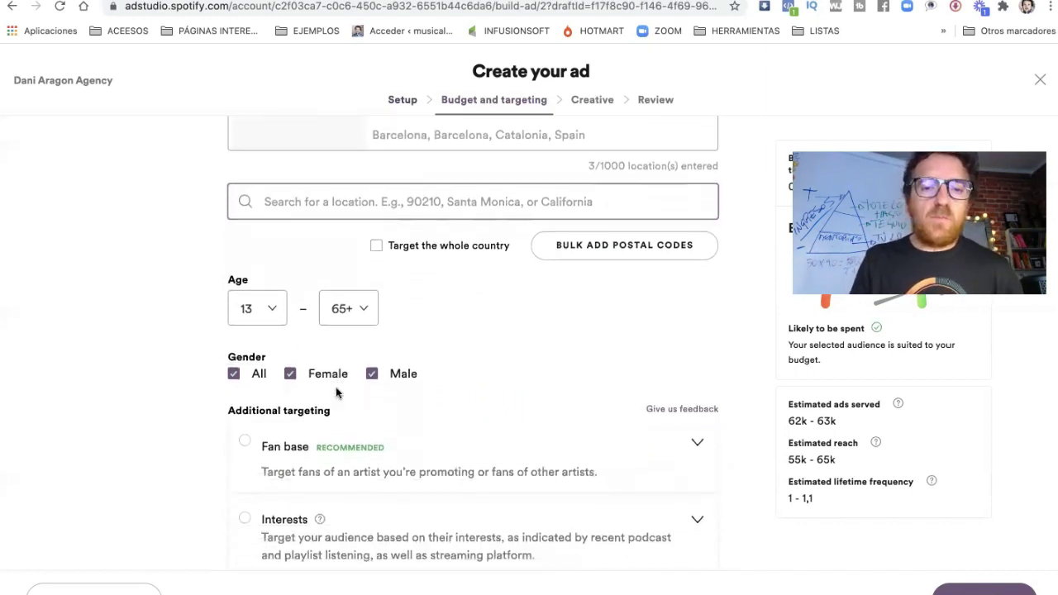
pyautogui.click(272, 293)
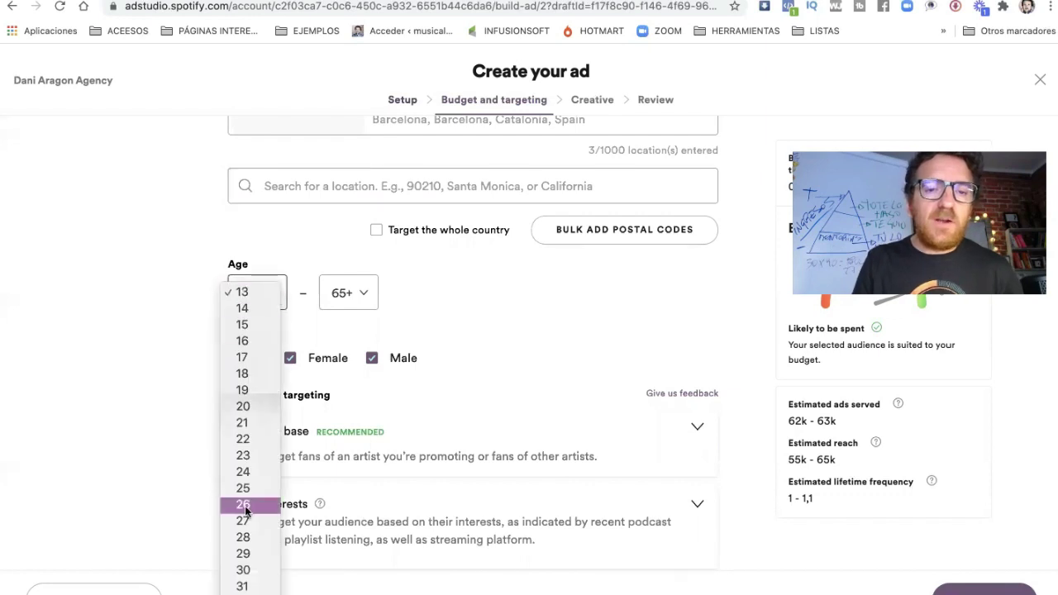
pyautogui.scroll(-5, 244, 506)
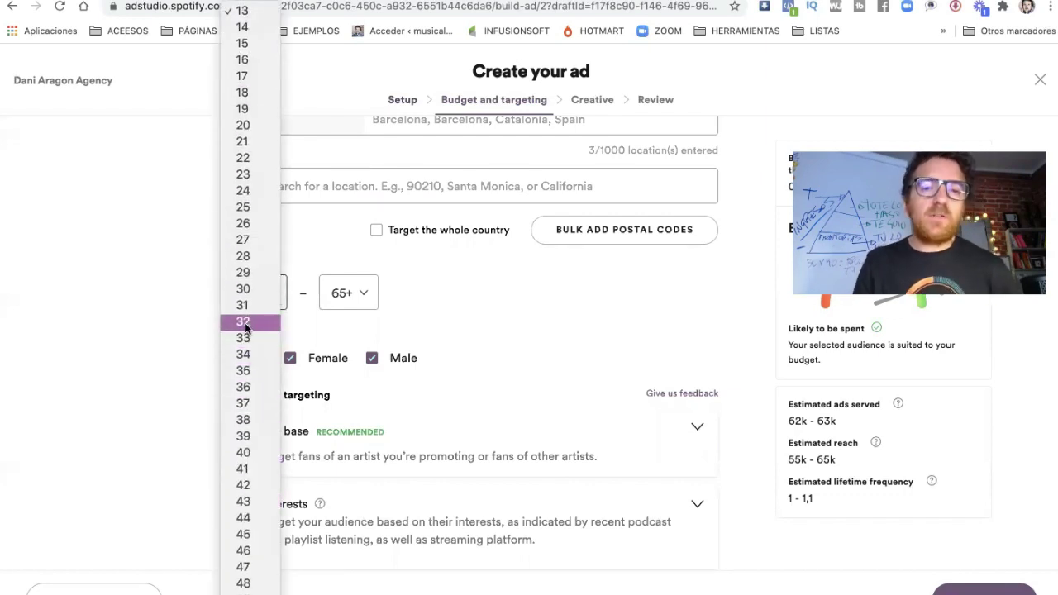
pyautogui.click(248, 356)
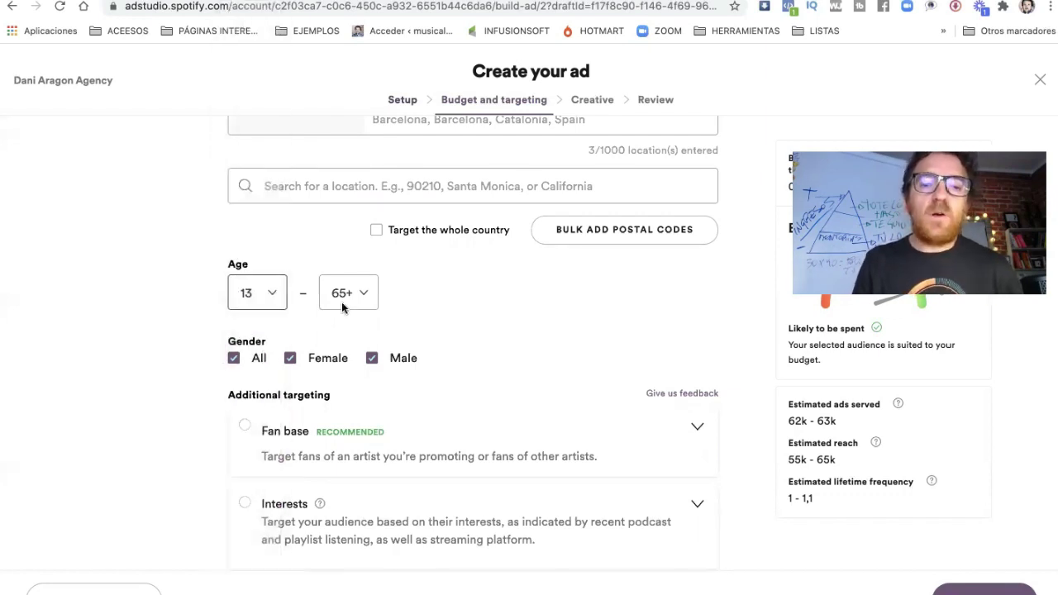
pyautogui.click(347, 307)
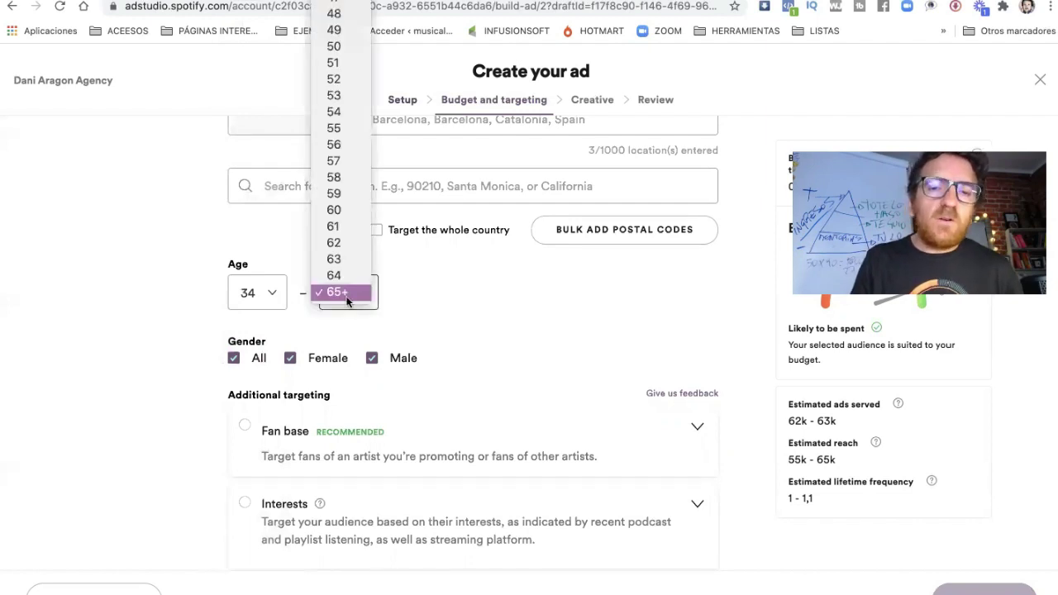
pyautogui.scroll(4, 340, 94)
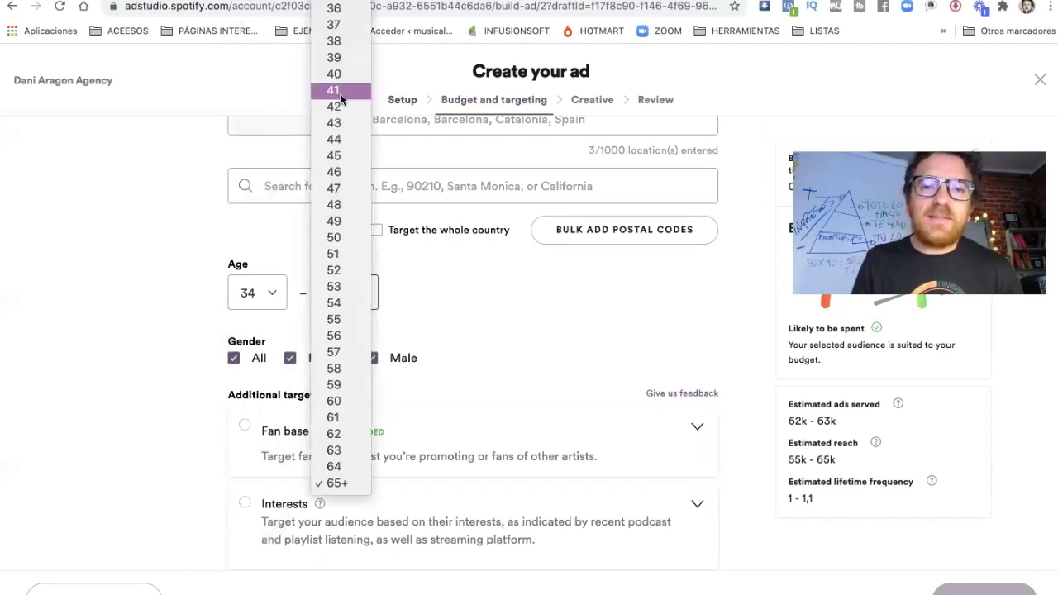
pyautogui.click(334, 239)
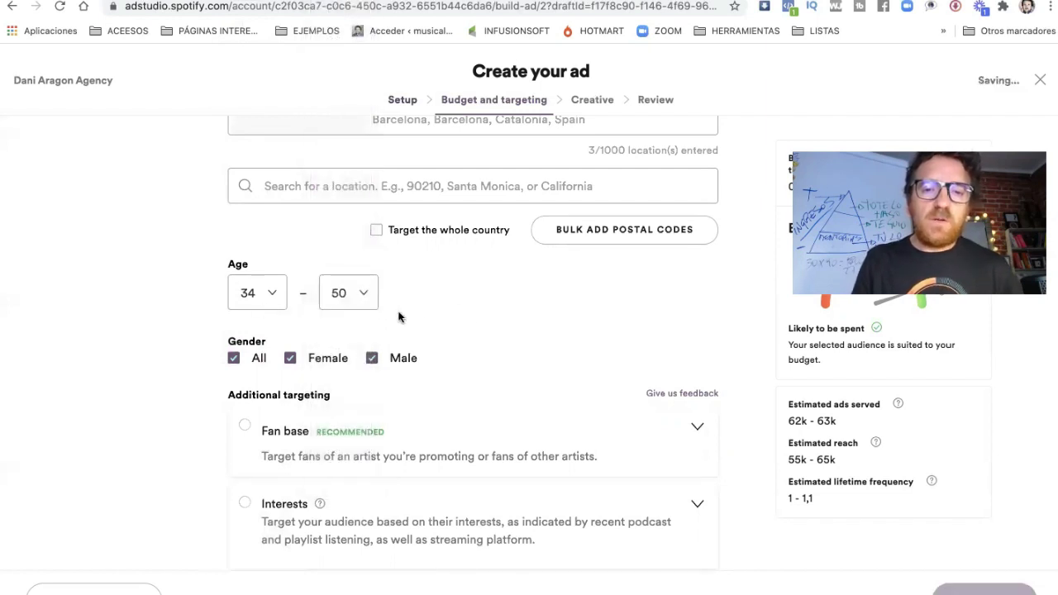
pyautogui.scroll(-2, 446, 315)
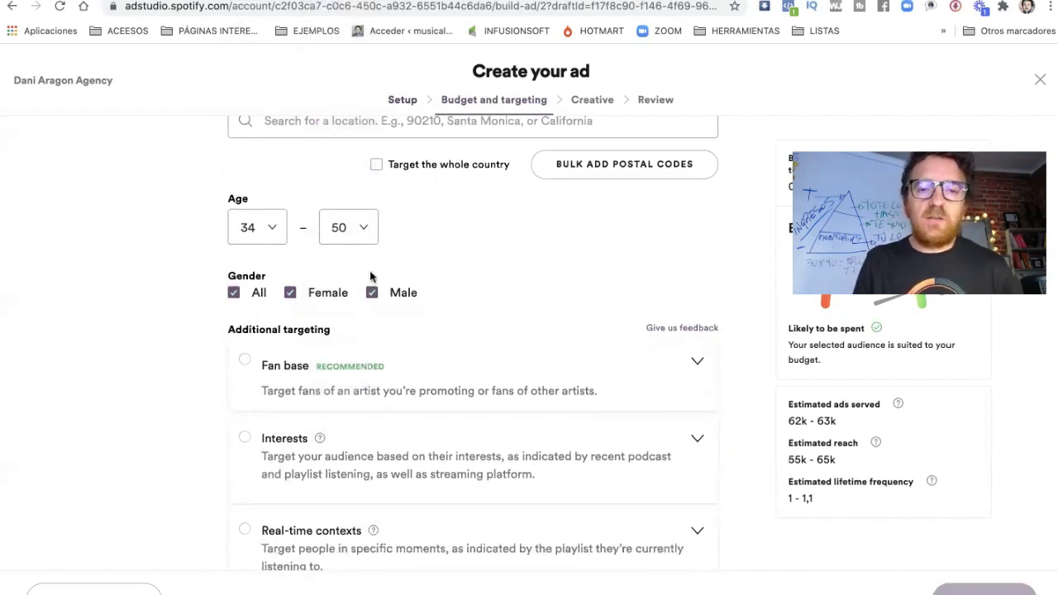
pyautogui.scroll(-2, 370, 272)
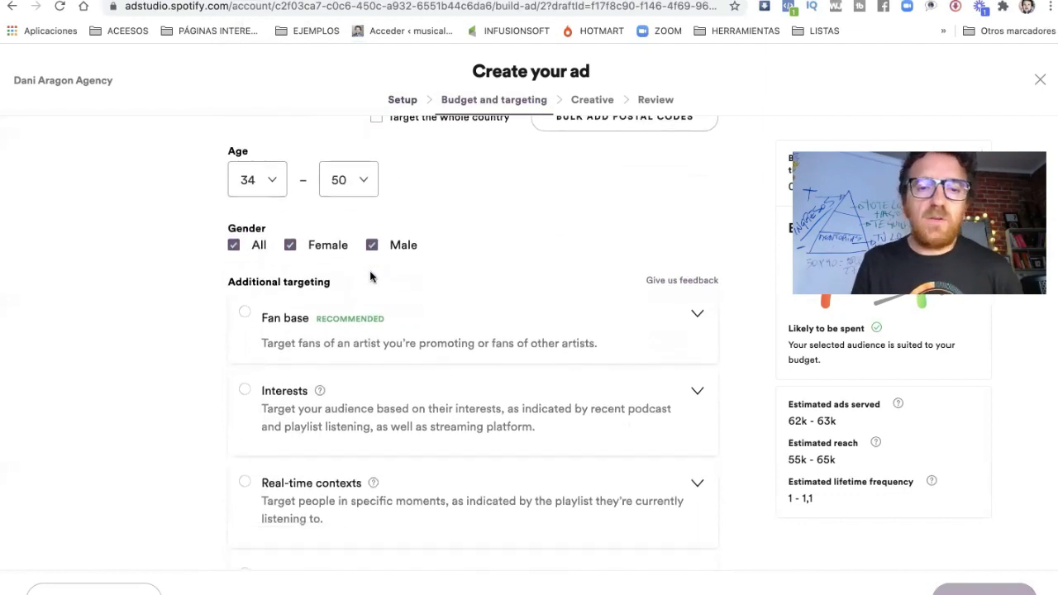
# Step: Select Fan base as the additional targeting for the ad's audience
pyautogui.scroll(-2, 370, 276)
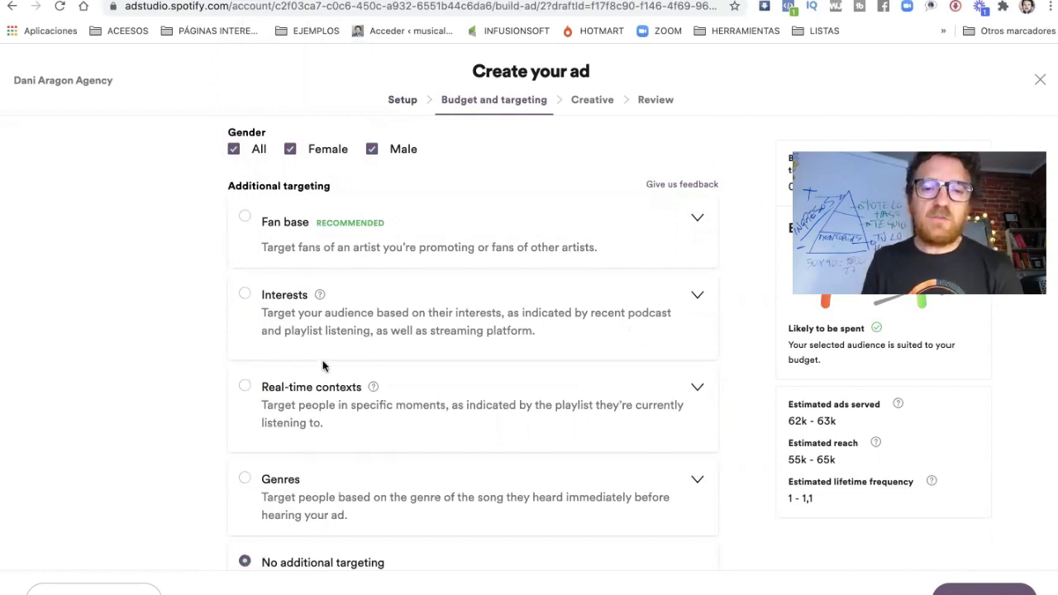
pyautogui.click(245, 218)
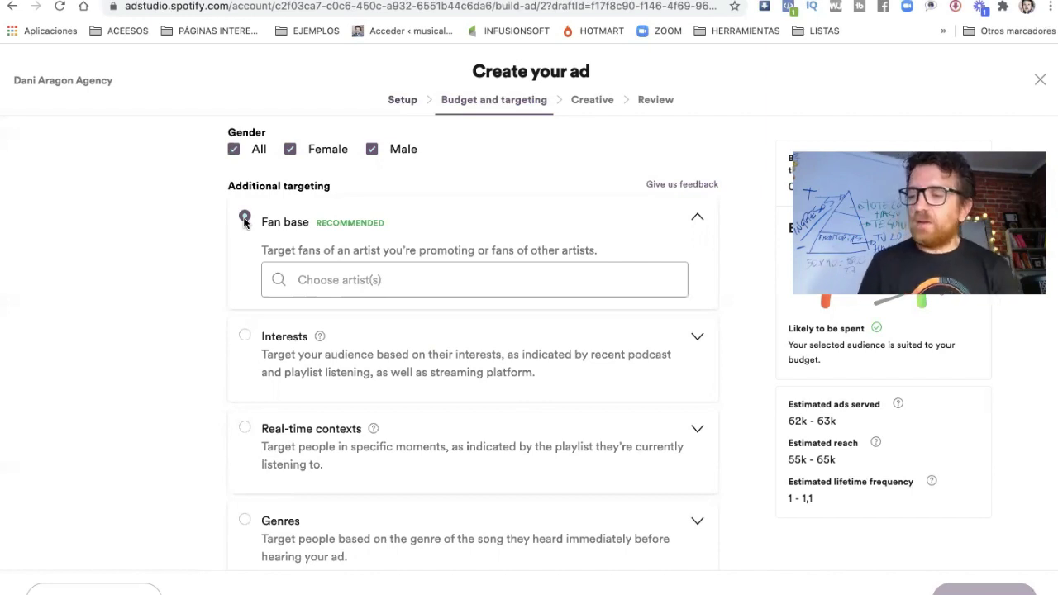
pyautogui.click(245, 217)
pyautogui.scroll(10, 259, 209)
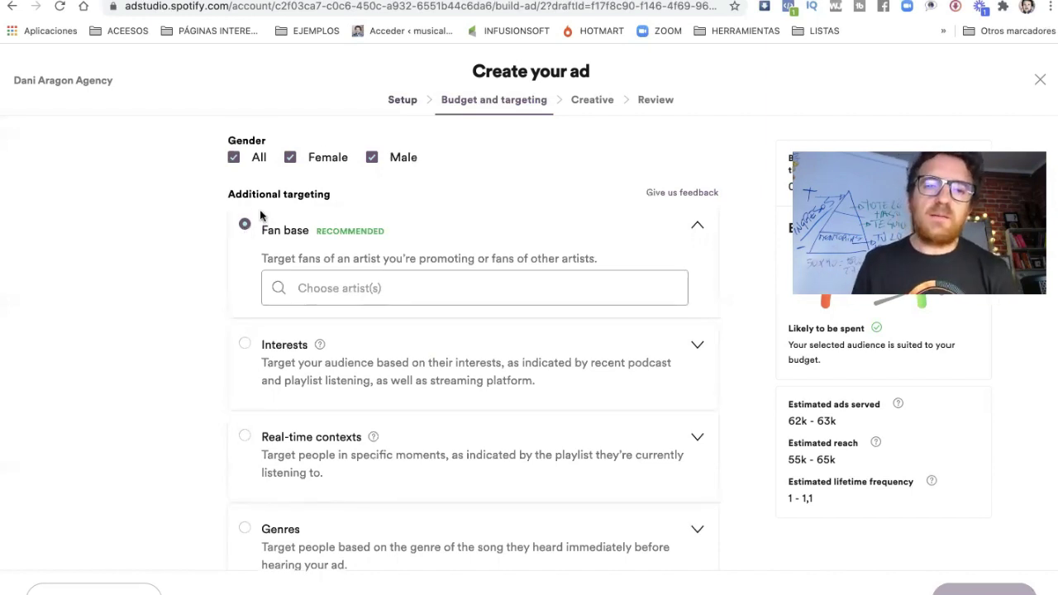
pyautogui.scroll(-6, 260, 212)
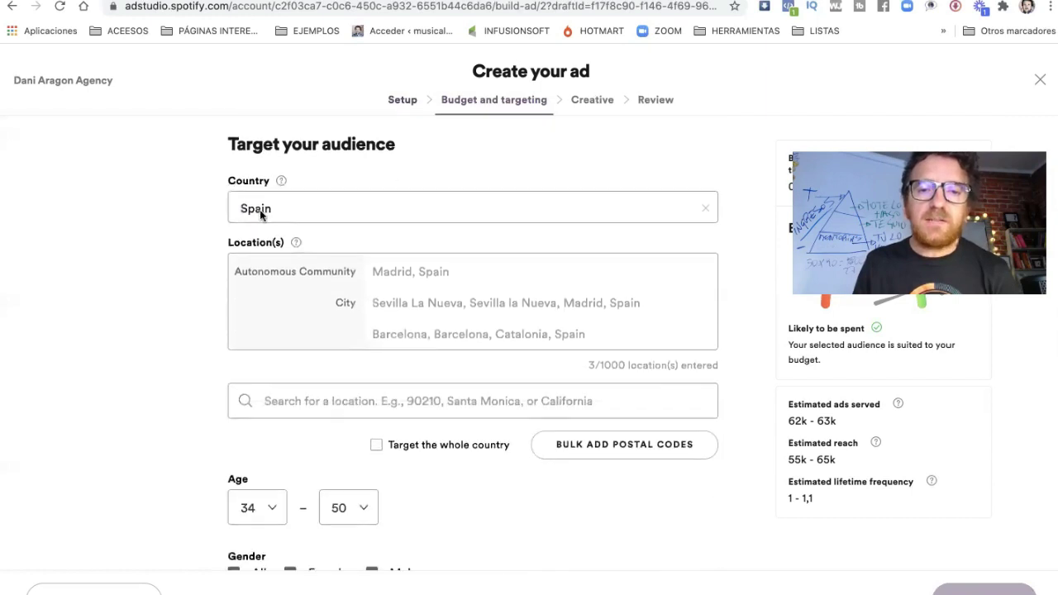
pyautogui.scroll(-5, 331, 254)
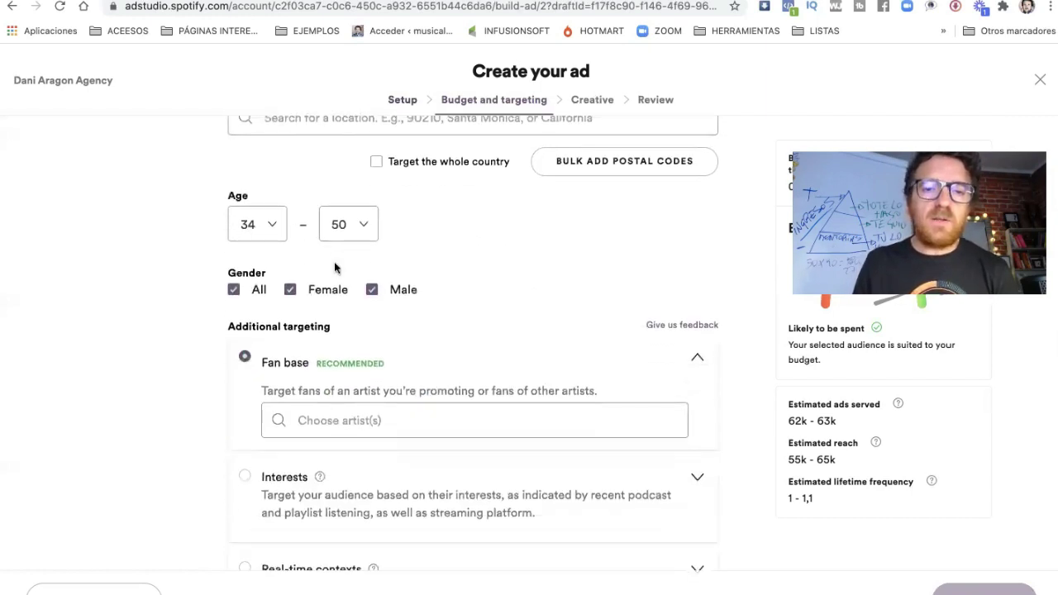
pyautogui.scroll(-1, 337, 266)
pyautogui.scroll(-3, 412, 263)
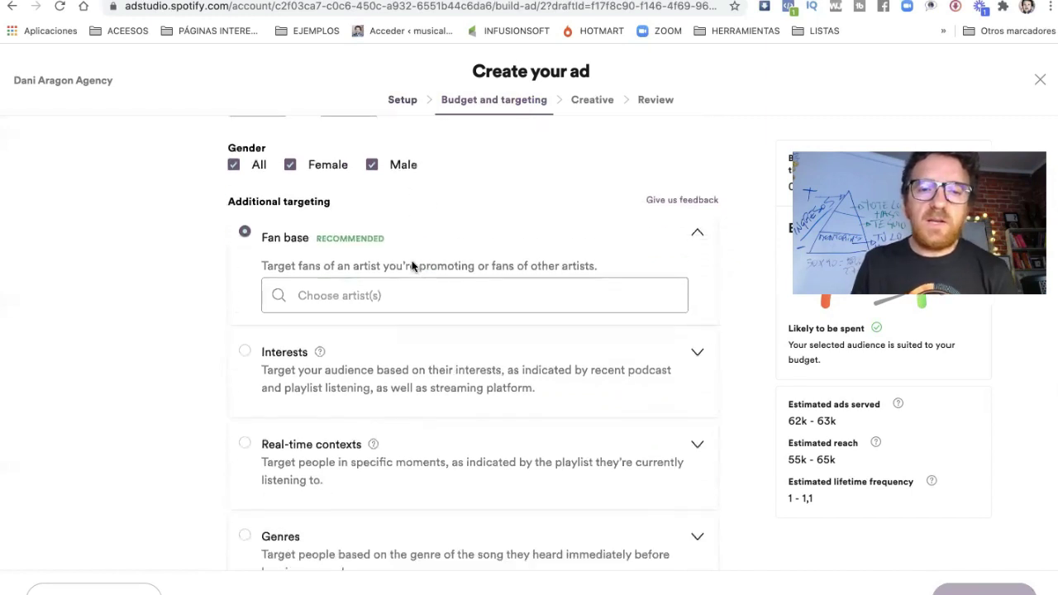
# Step: Search the fan base artists for "guille barea", add Guille Barea, and remove that artist from the targeting
pyautogui.click(329, 246)
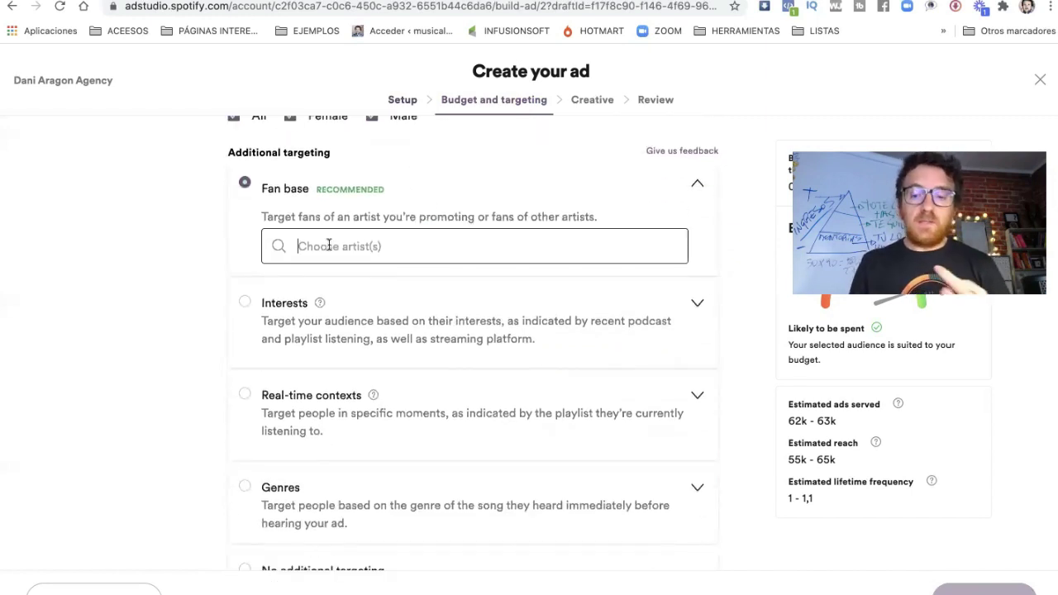
pyautogui.write('ser')
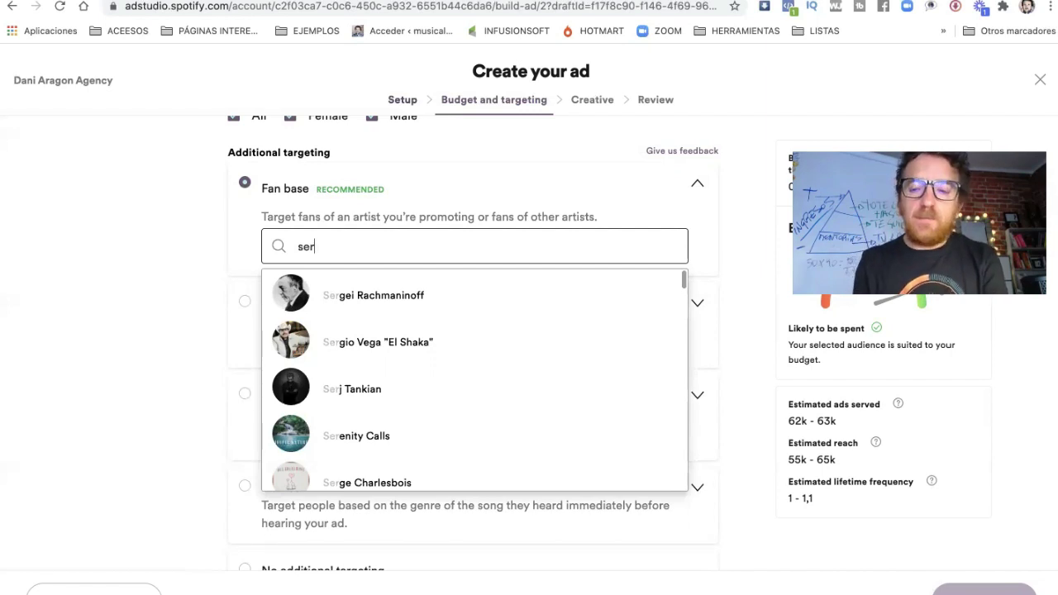
pyautogui.press('BackSpace')
pyautogui.press('BackSpace')
pyautogui.press('BackSpace')
pyautogui.write('gu')
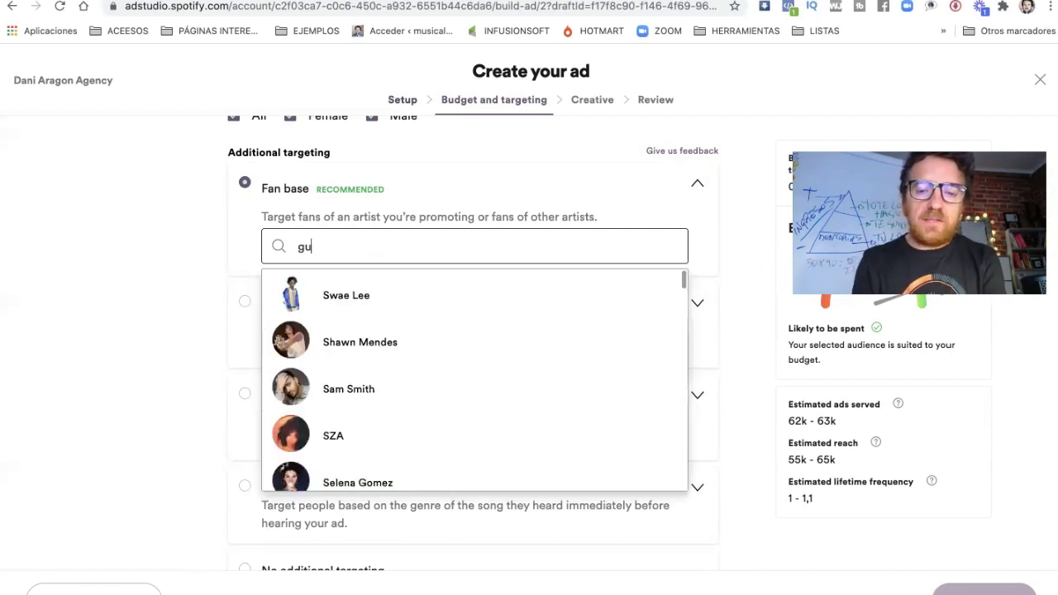
pyautogui.write('ille')
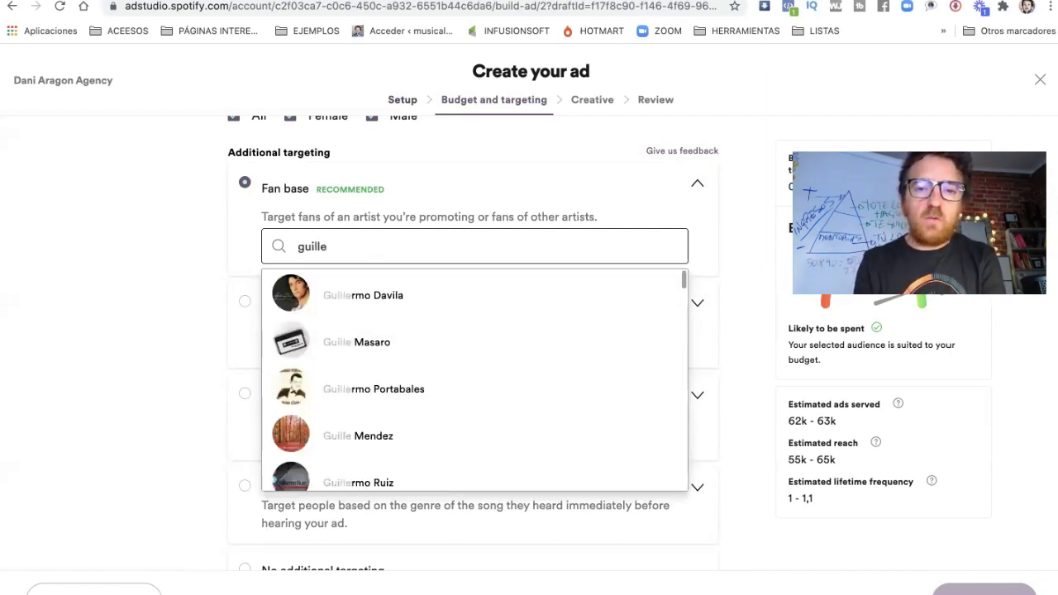
pyautogui.write(' barea')
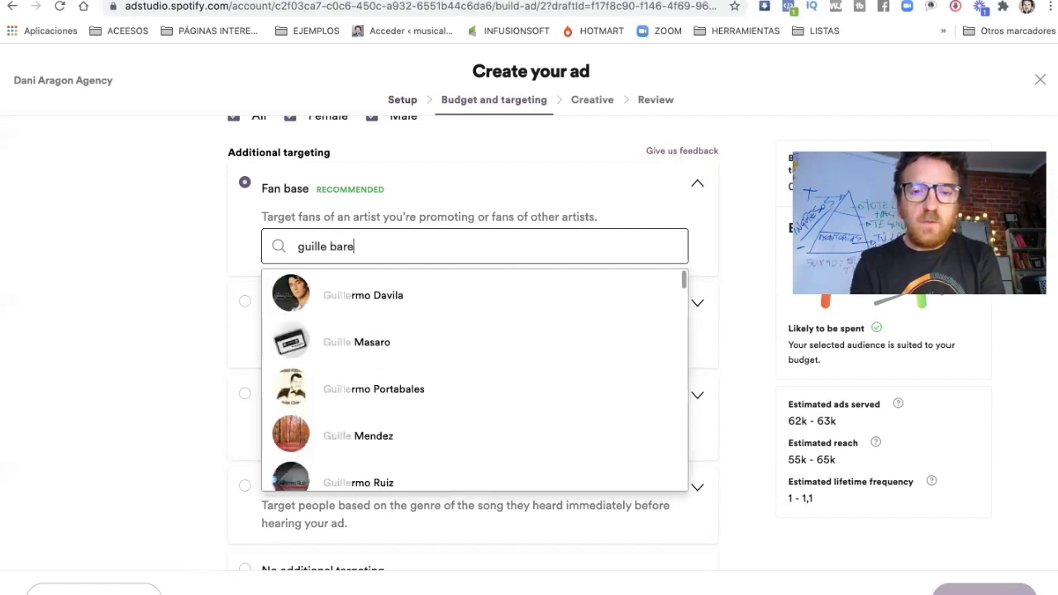
pyautogui.click(353, 295)
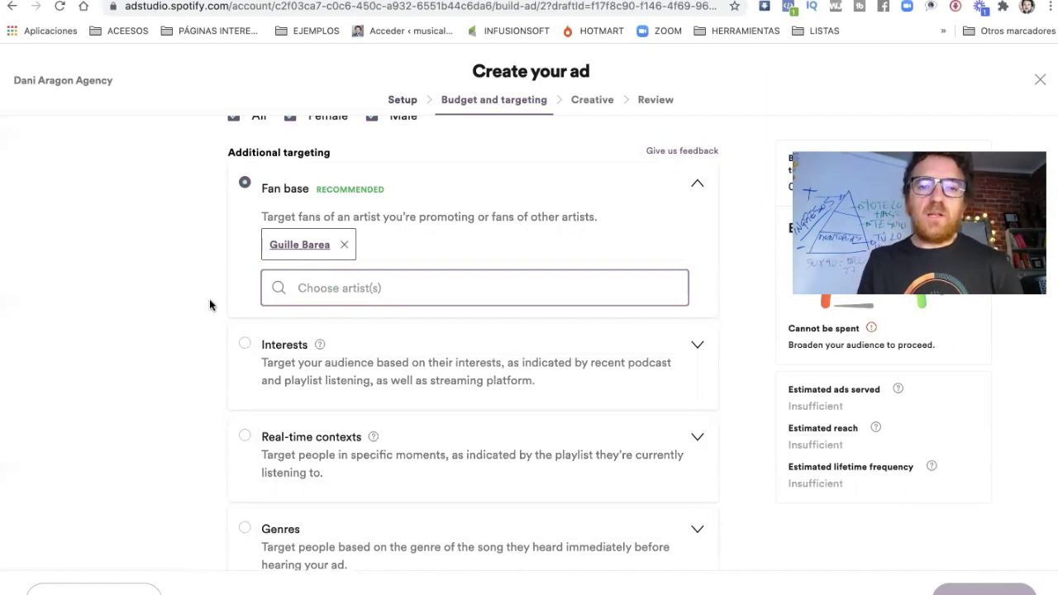
pyautogui.click(344, 247)
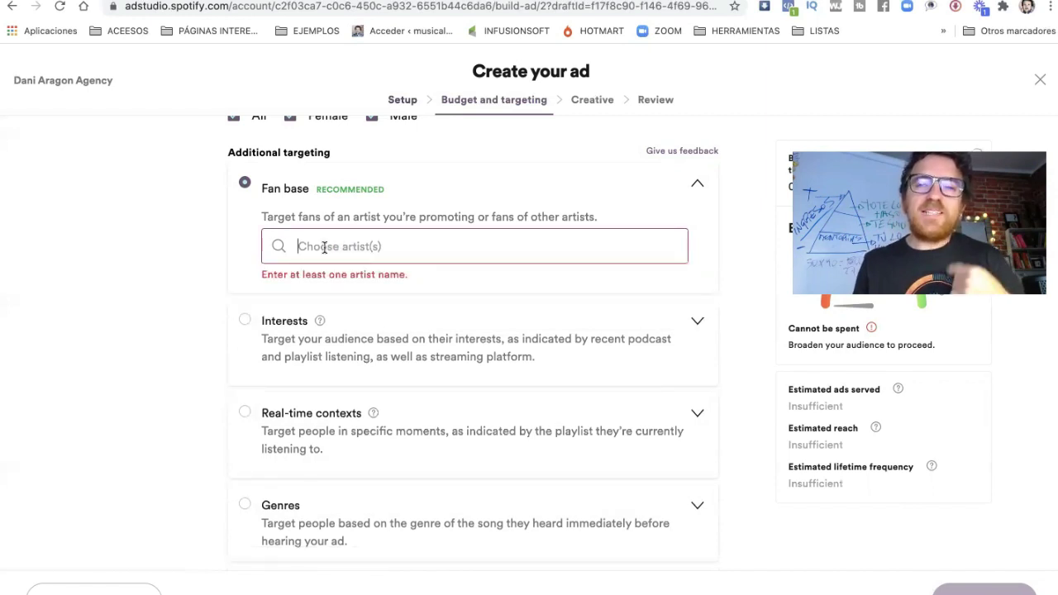
# Step: Search for and add the artists Alejandro Sanz, Manuel Carrasco and Pablo Alborán to the fan base targeting
pyautogui.click(324, 248)
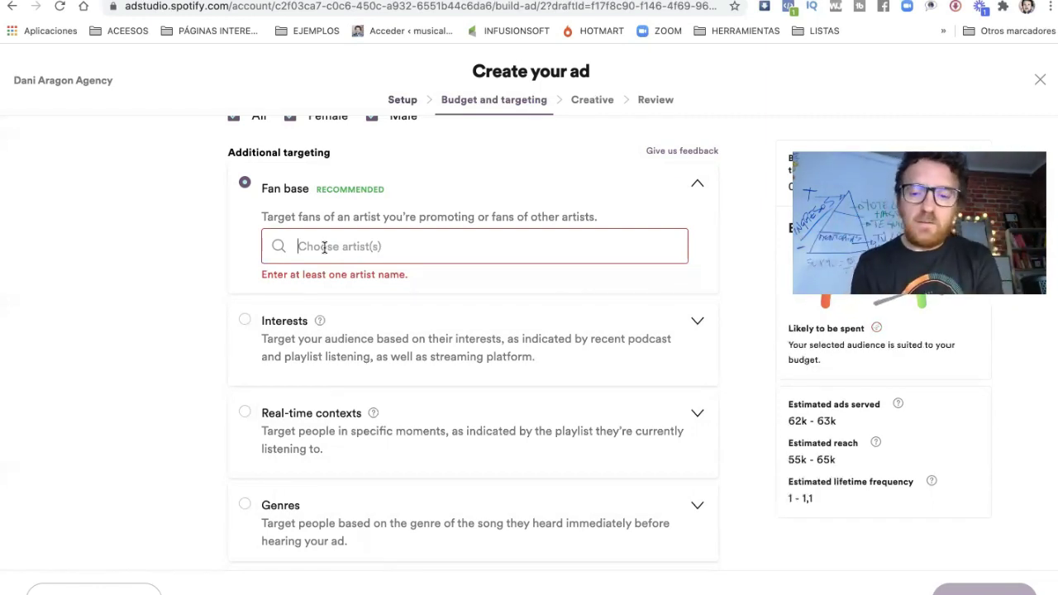
pyautogui.write('alejandr')
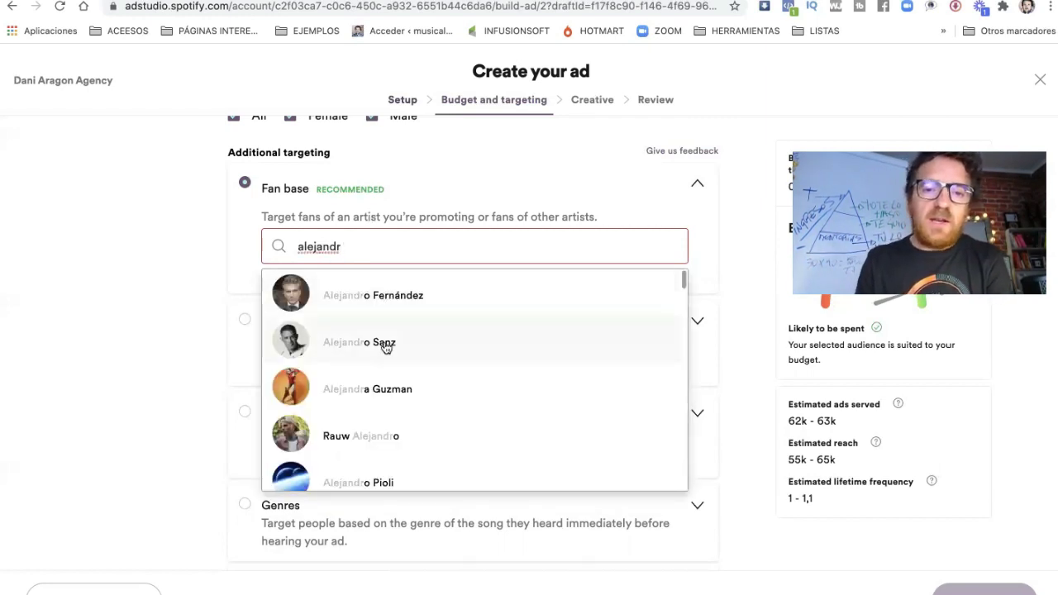
pyautogui.click(384, 345)
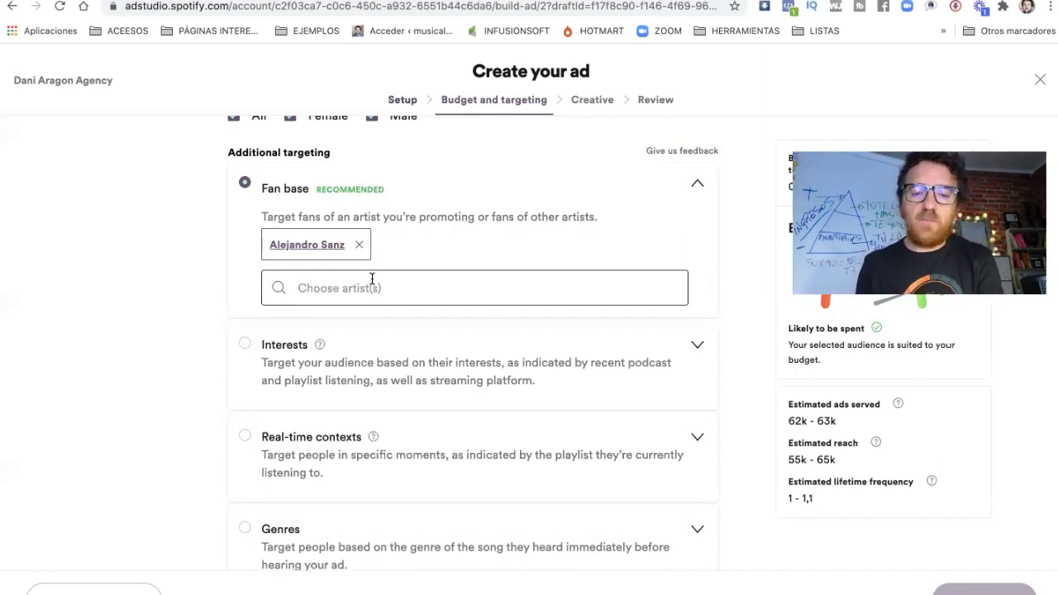
pyautogui.write('manuel c')
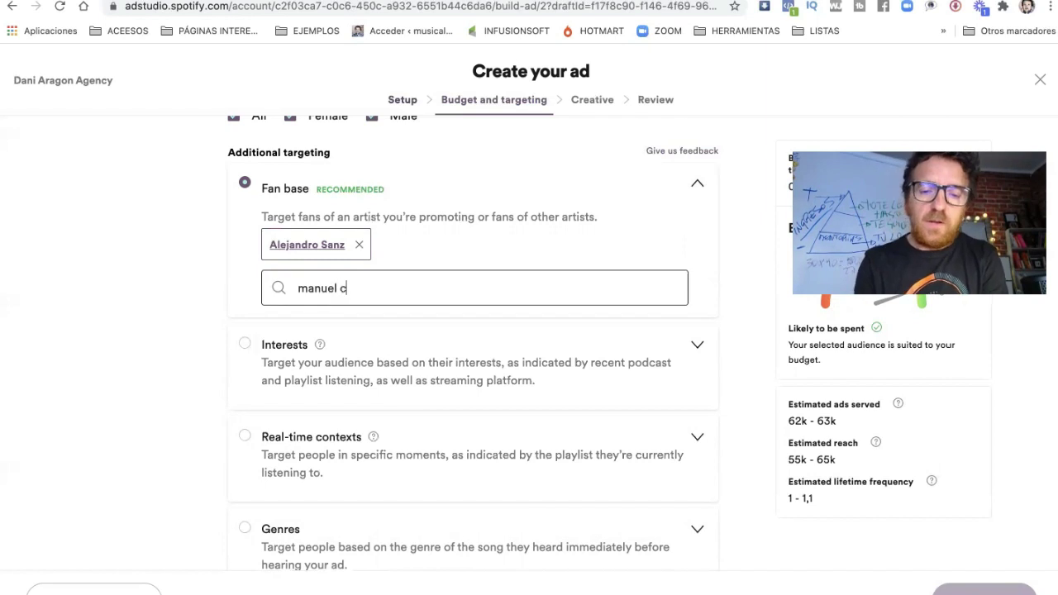
pyautogui.write('arrasco')
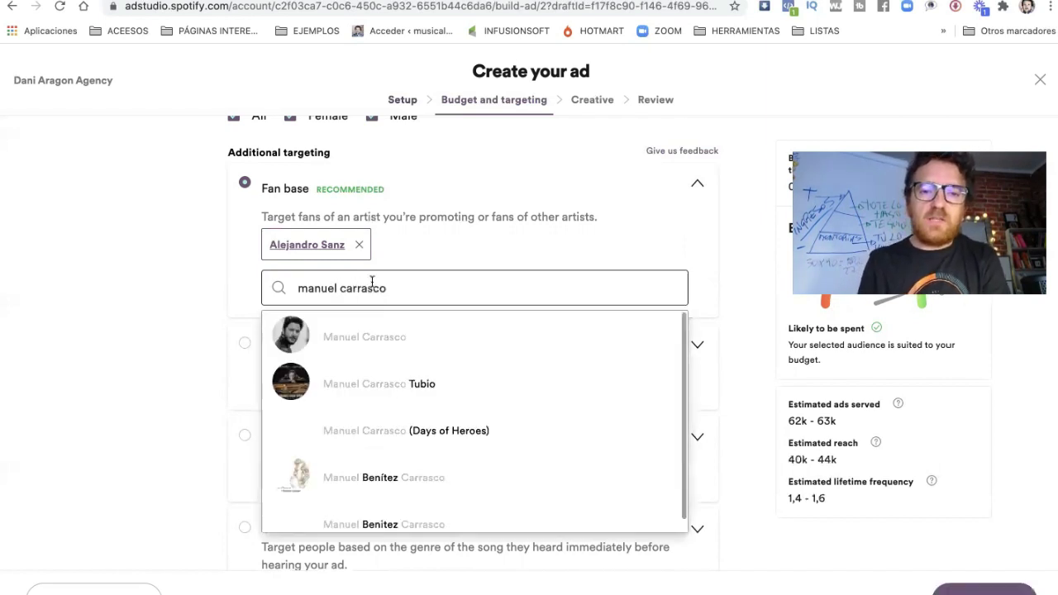
pyautogui.click(408, 339)
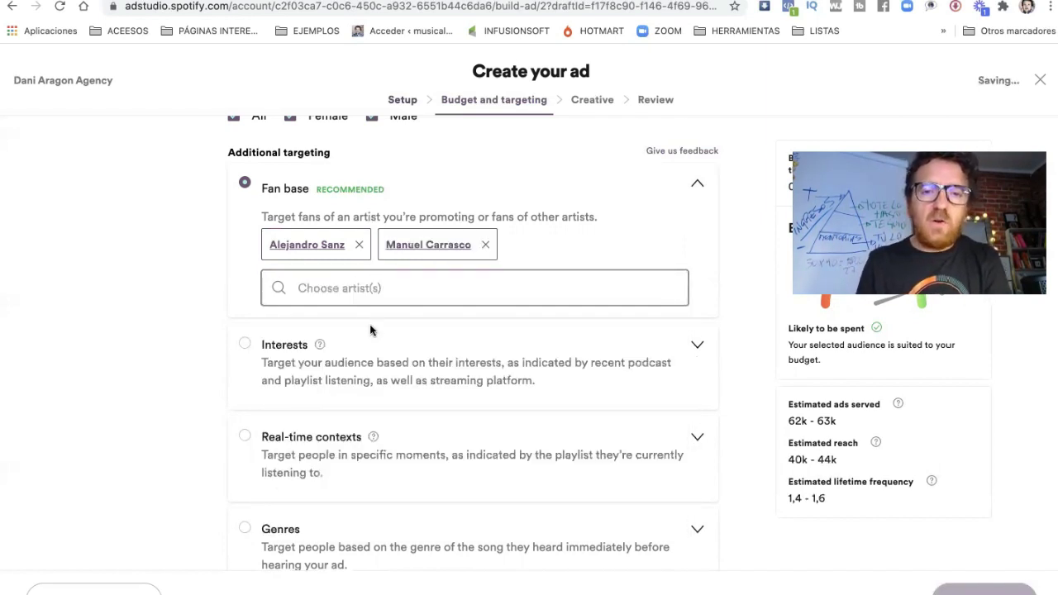
pyautogui.click(372, 291)
pyautogui.write('p')
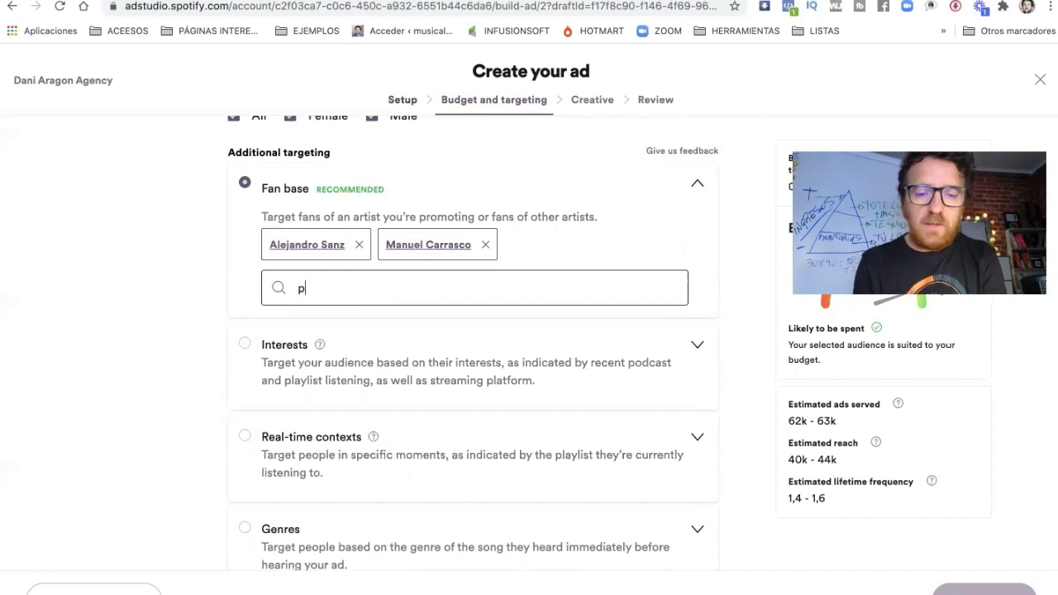
pyautogui.write('ablo alboran')
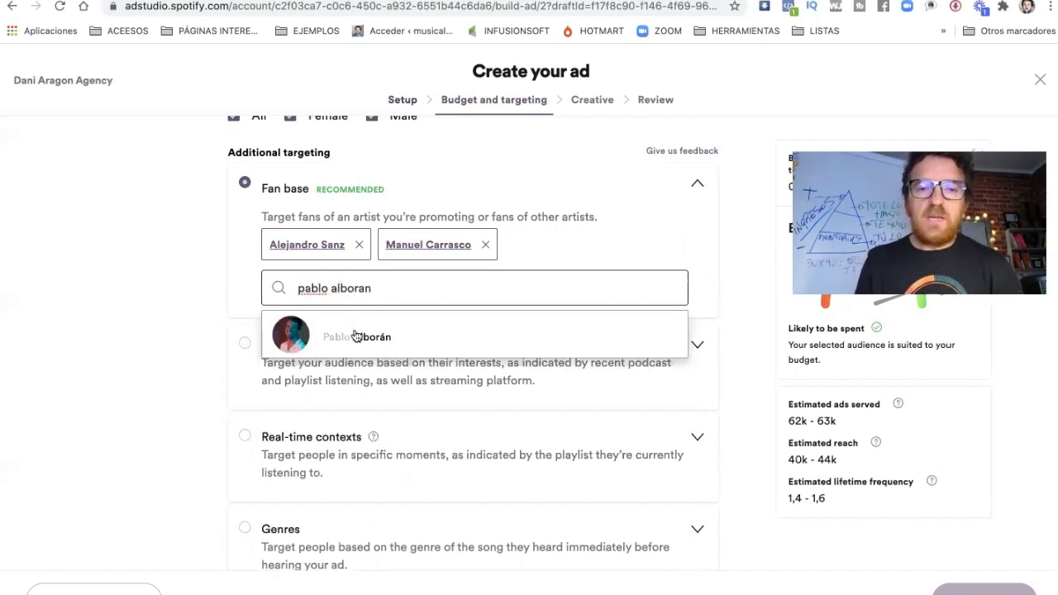
pyautogui.click(360, 338)
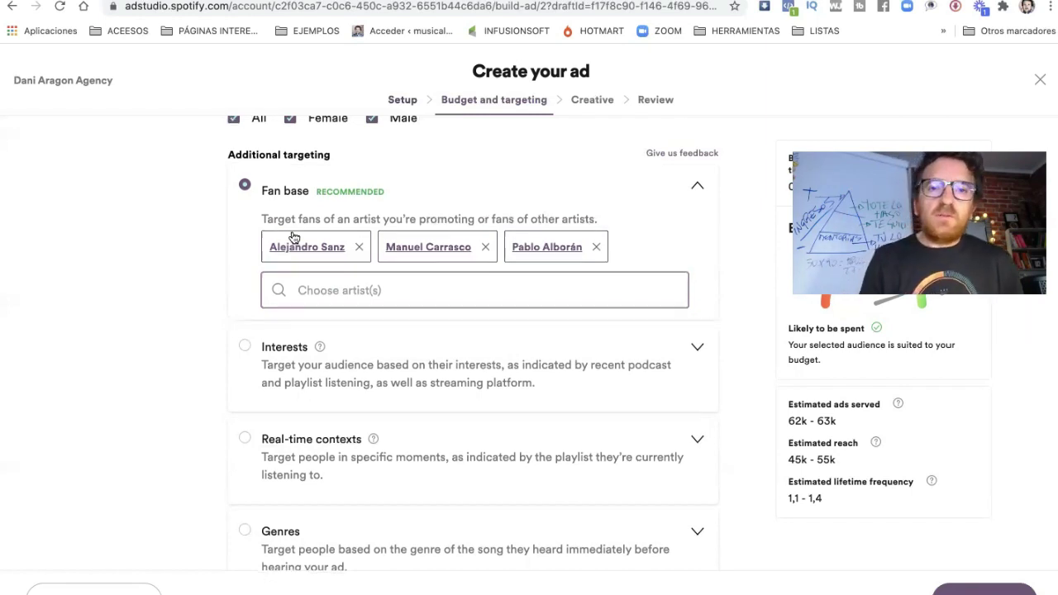
# Step: Switch the additional targeting to Interests and select Gaming and Podcasts
pyautogui.scroll(1, 292, 236)
pyautogui.scroll(3, 265, 260)
pyautogui.scroll(1, 263, 262)
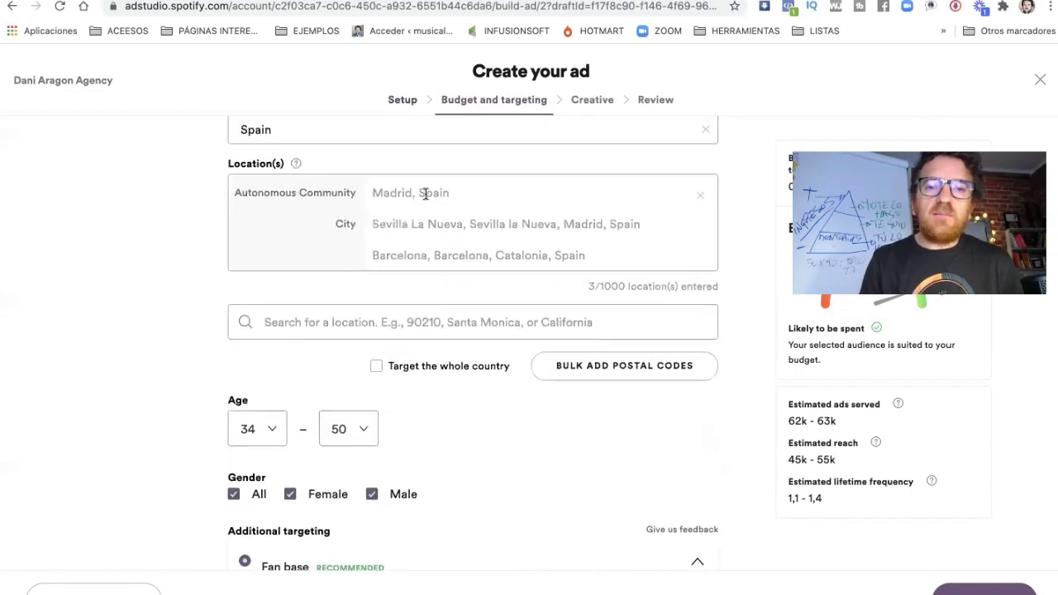
pyautogui.scroll(-6, 287, 260)
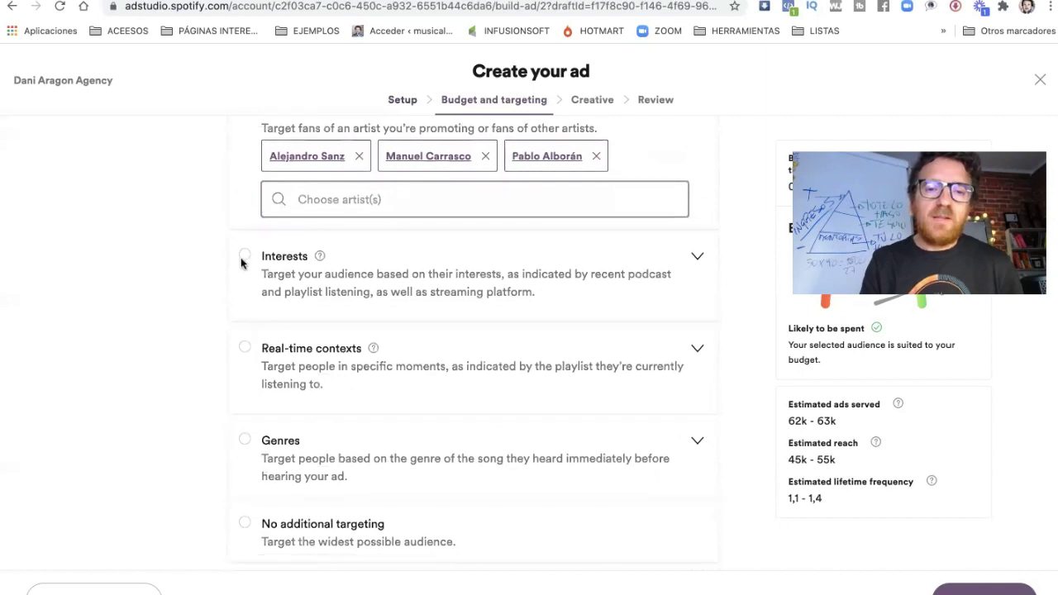
pyautogui.click(245, 257)
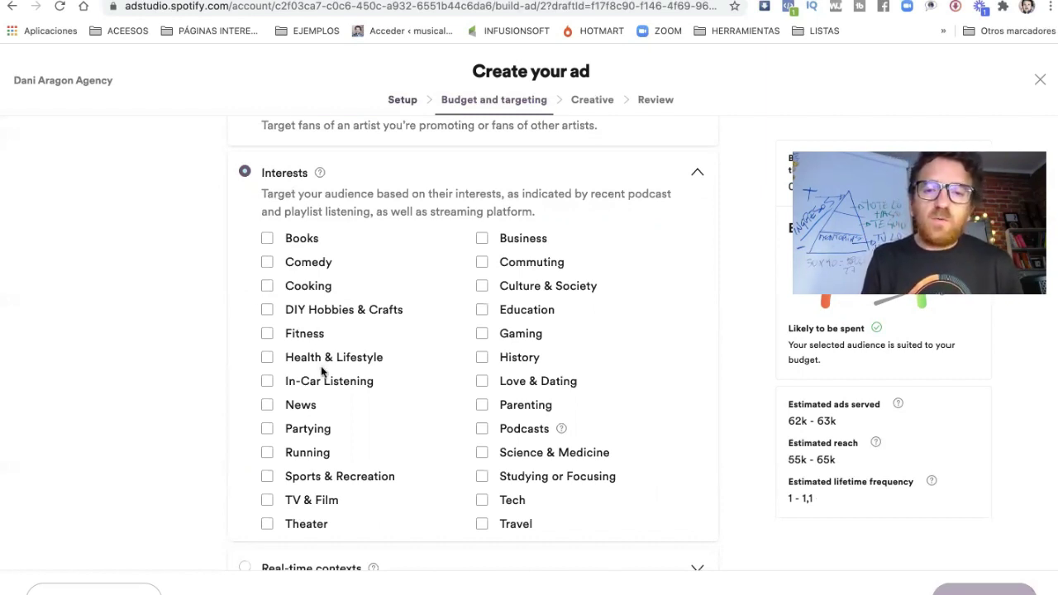
pyautogui.scroll(-1, 321, 371)
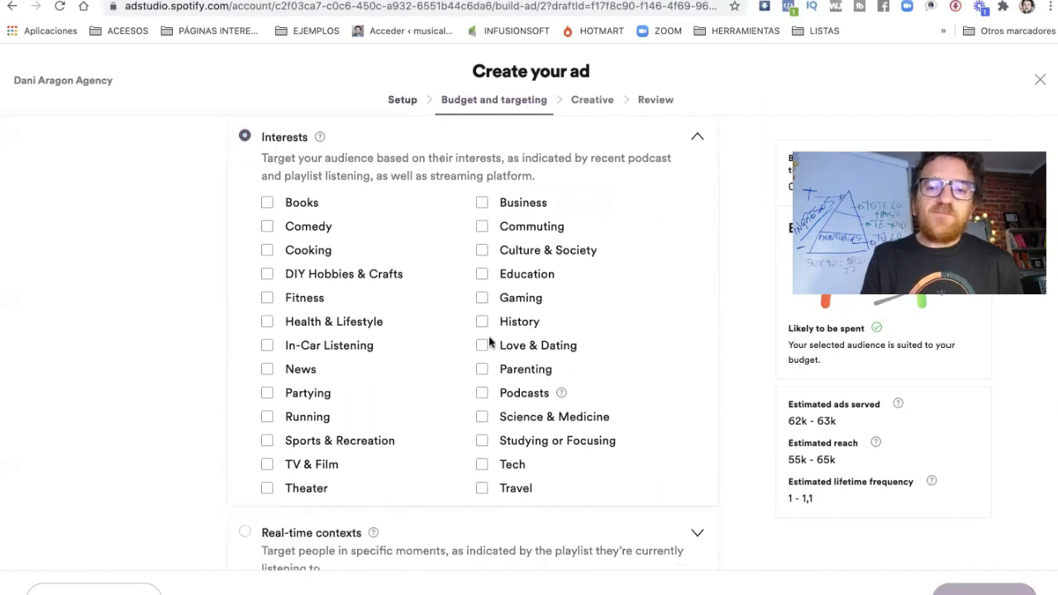
pyautogui.click(483, 298)
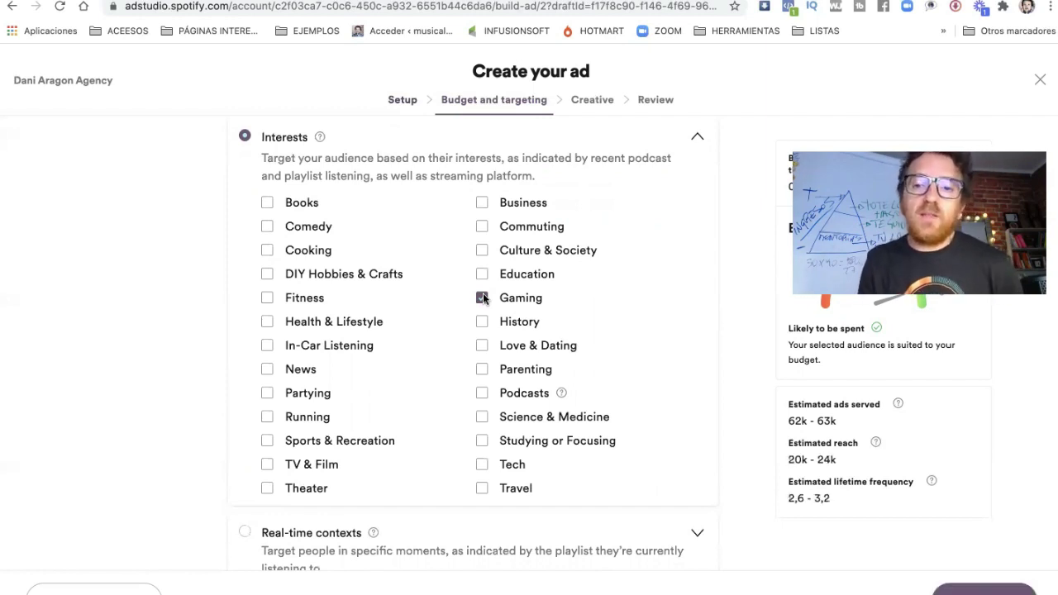
pyautogui.scroll(-1, 489, 363)
pyautogui.click(482, 358)
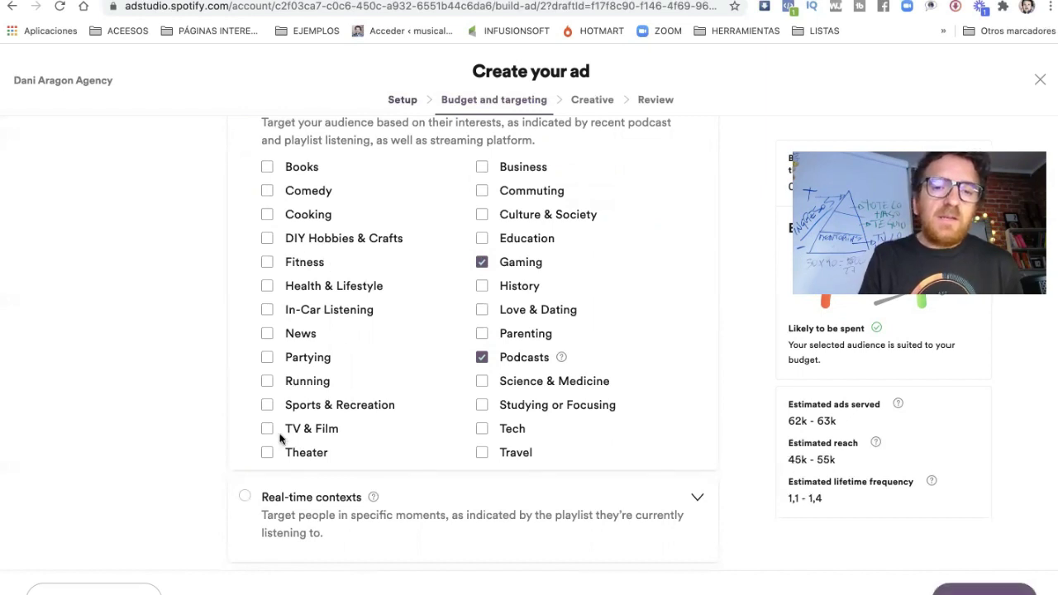
# Step: Replace the Podcasts and Gaming interests with Culture & Society, Books and Theater
pyautogui.scroll(-1, 282, 427)
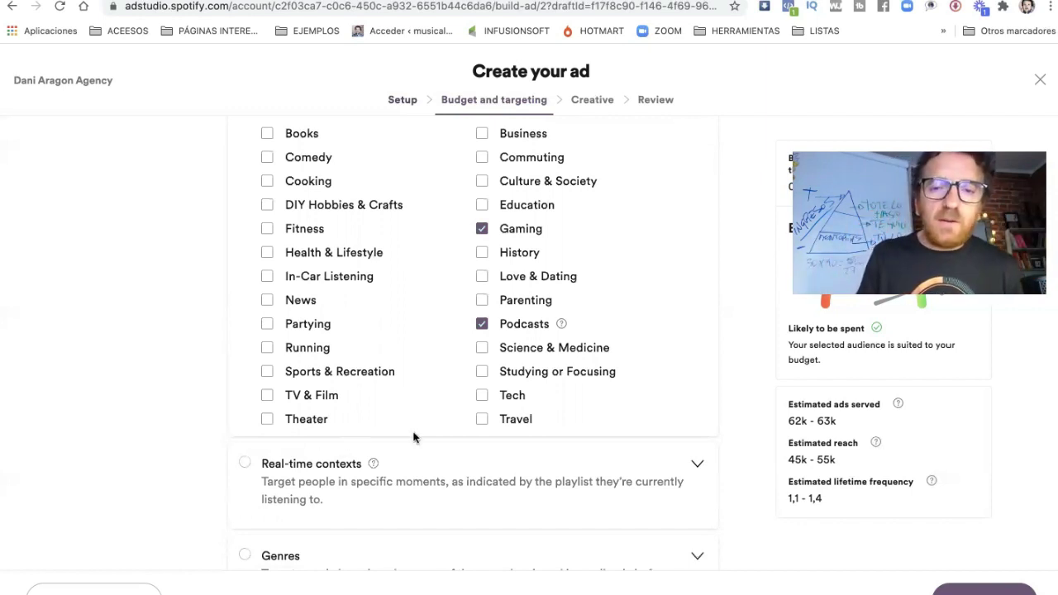
pyautogui.click(483, 325)
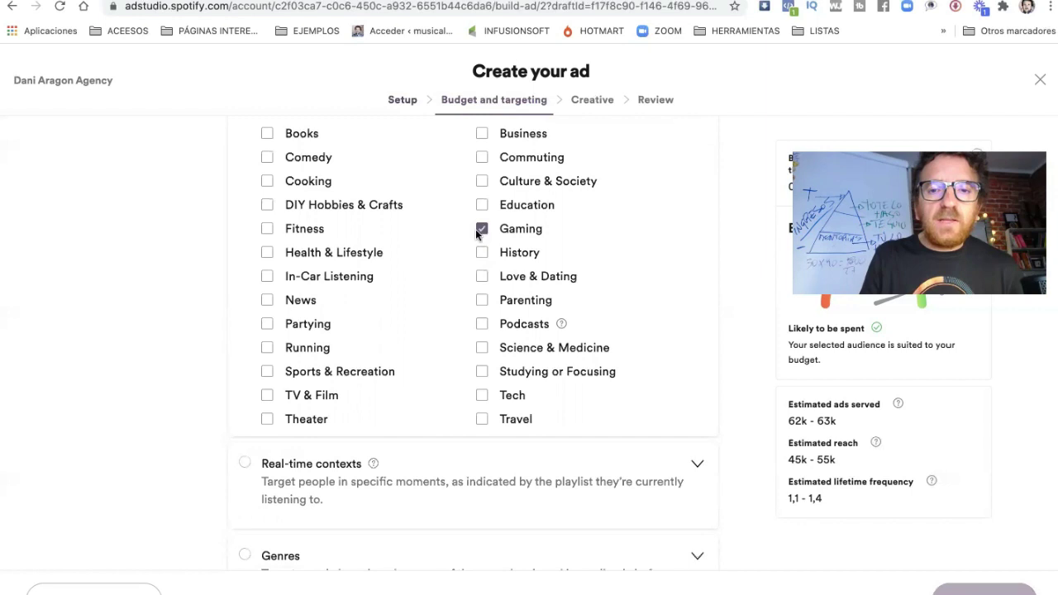
pyautogui.click(482, 229)
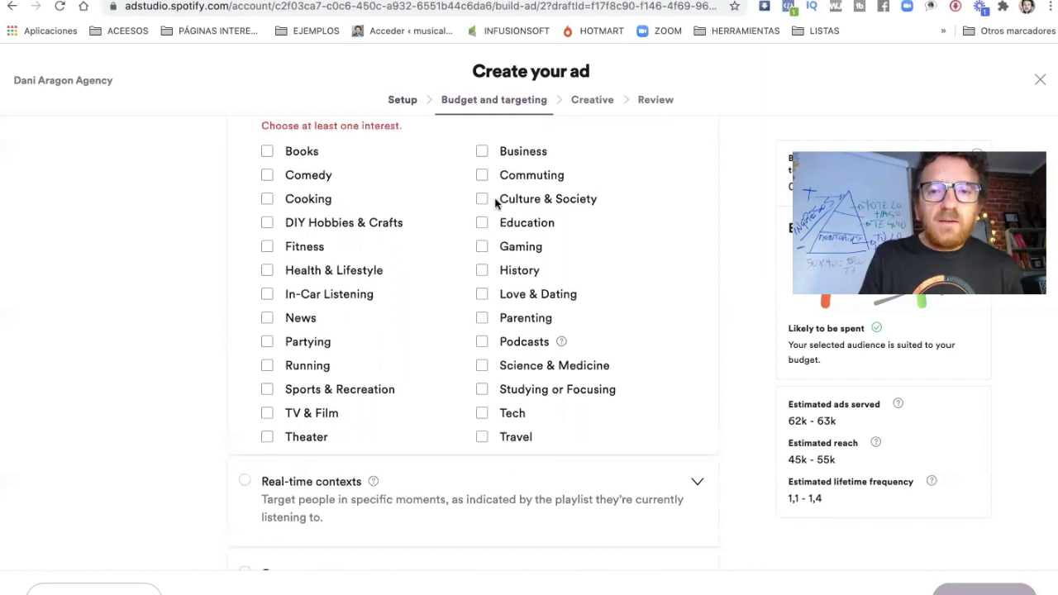
pyautogui.click(479, 198)
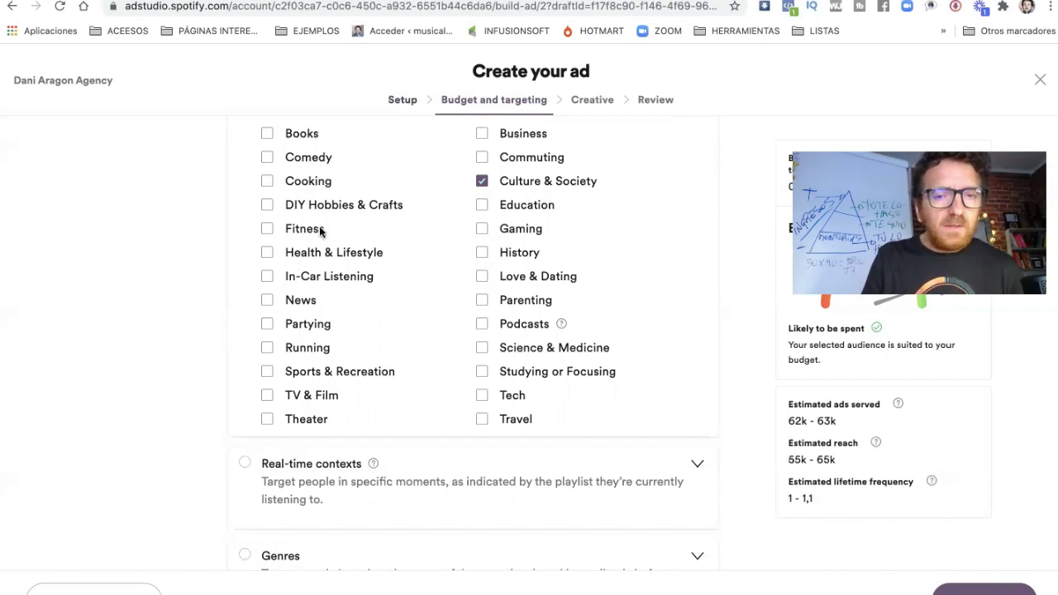
pyautogui.click(267, 134)
pyautogui.scroll(-1, 314, 211)
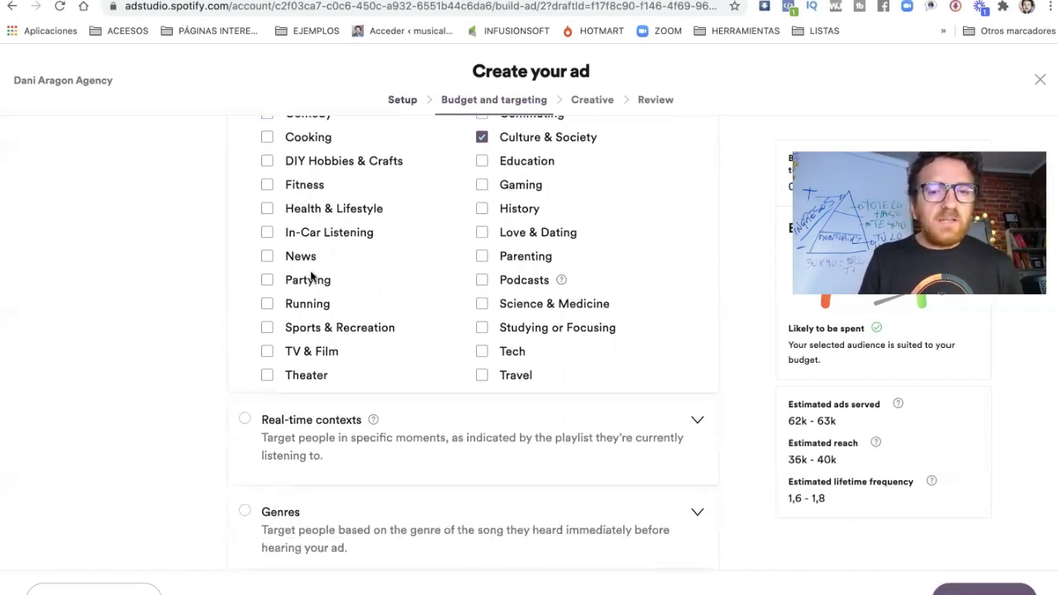
pyautogui.click(267, 377)
pyautogui.scroll(-2, 326, 354)
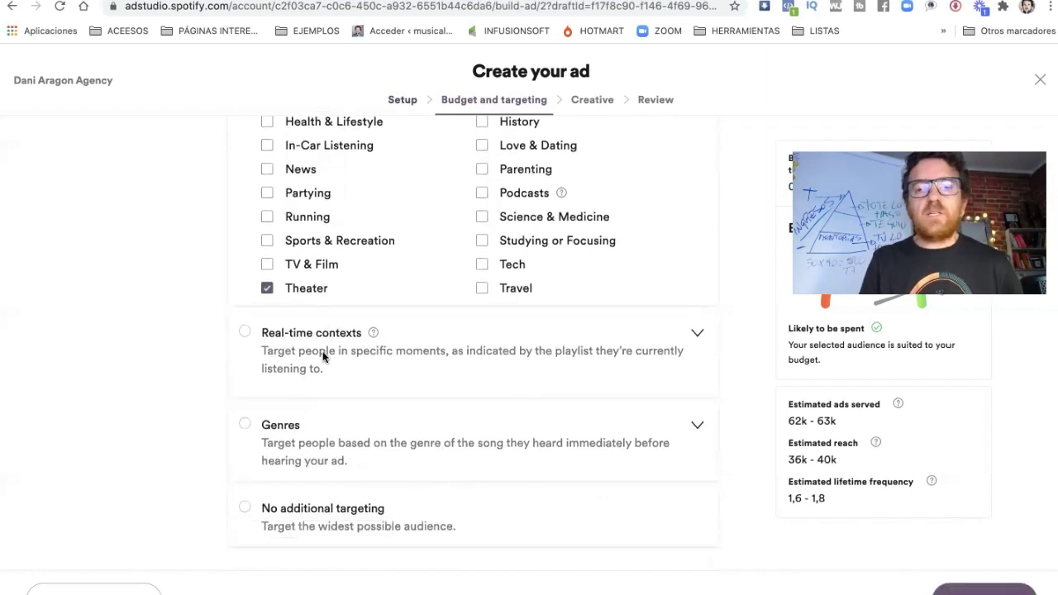
# Step: Switch the additional targeting to Real-time contexts, try Party and Travel, and leave only Study selected
pyautogui.click(245, 332)
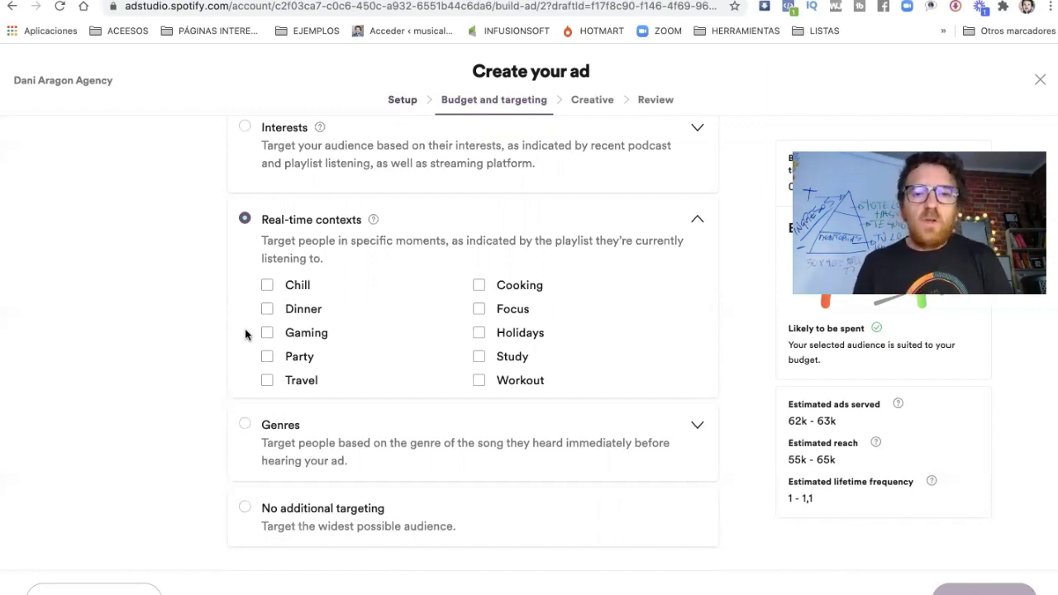
pyautogui.click(266, 356)
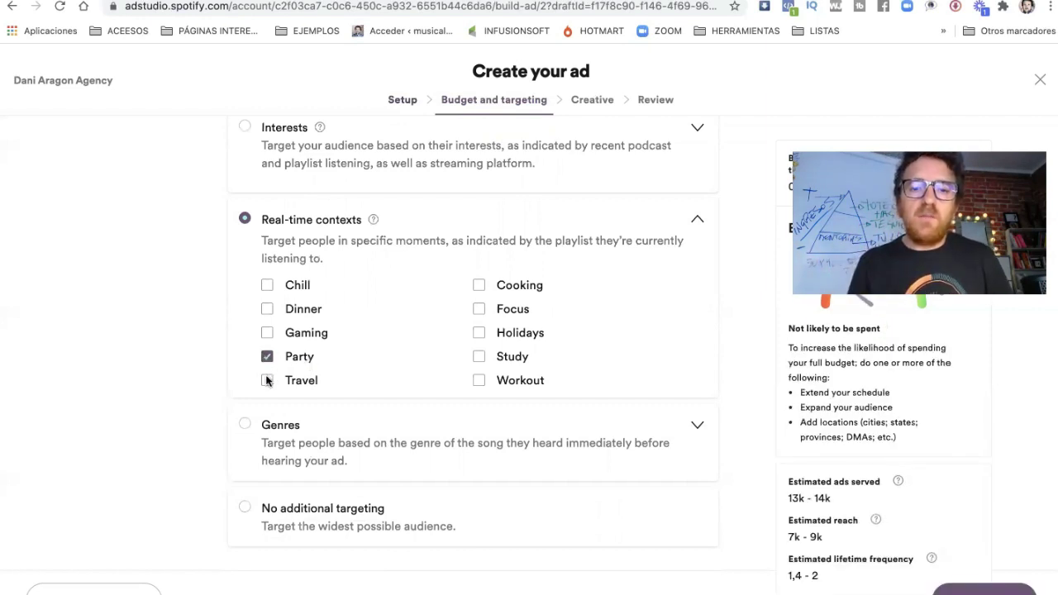
pyautogui.click(266, 380)
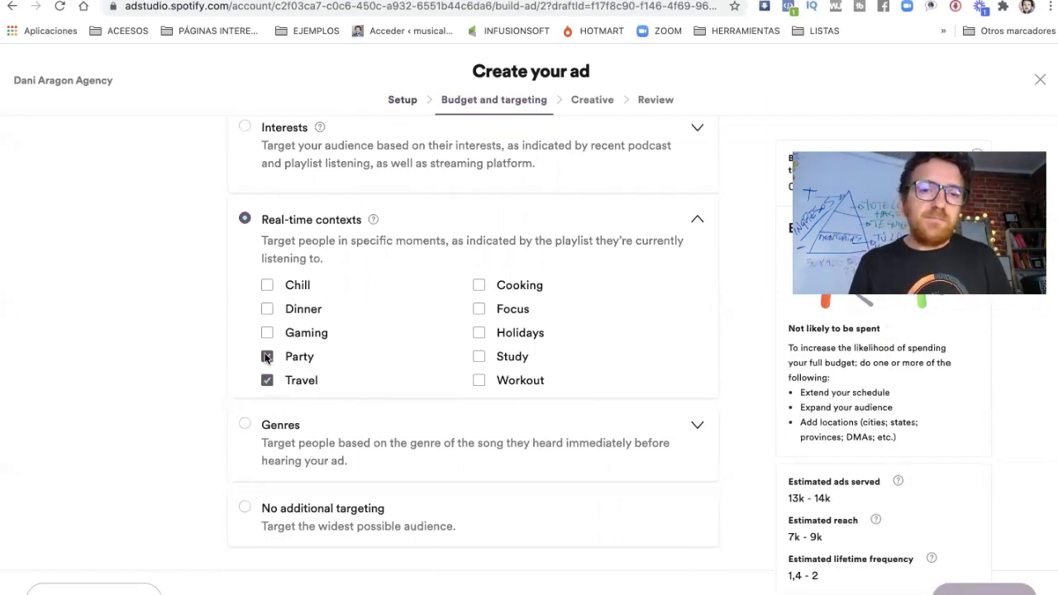
pyautogui.click(266, 356)
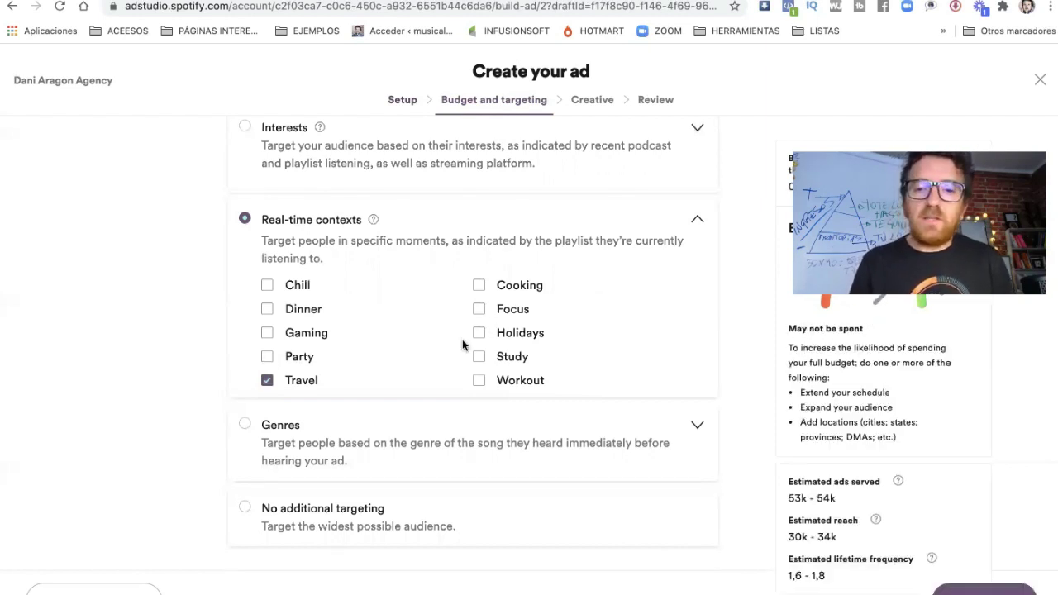
pyautogui.click(266, 380)
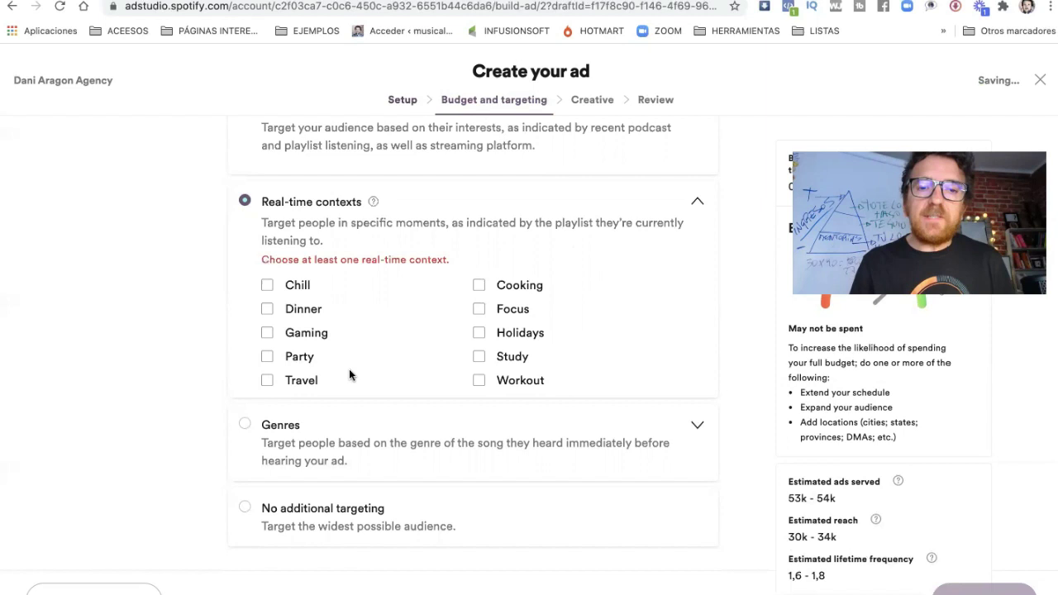
pyautogui.click(479, 357)
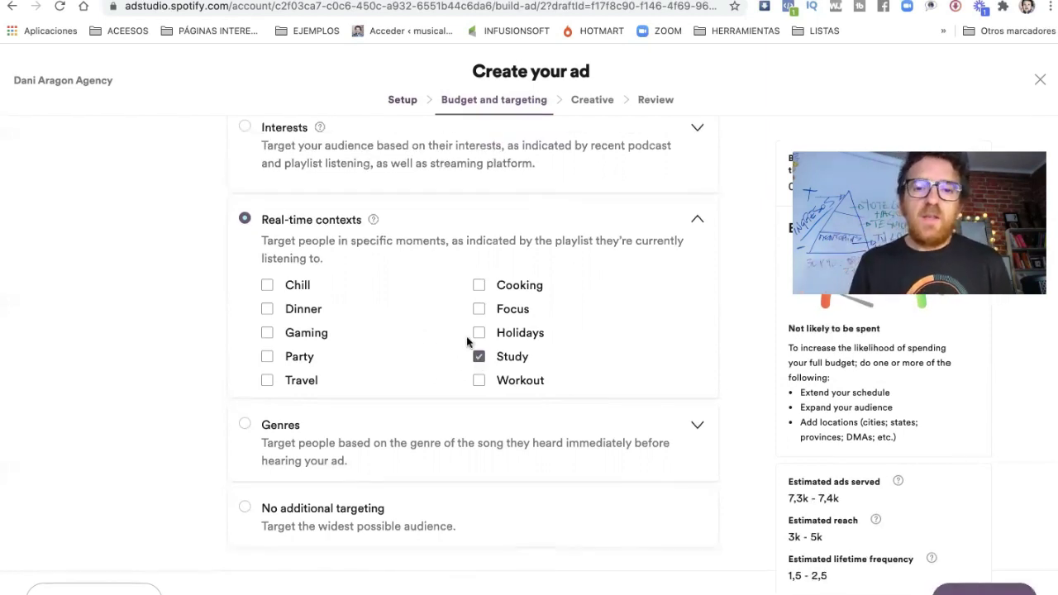
# Step: Switch the additional targeting to Genres and add Hip Hop from the genre list
pyautogui.click(245, 425)
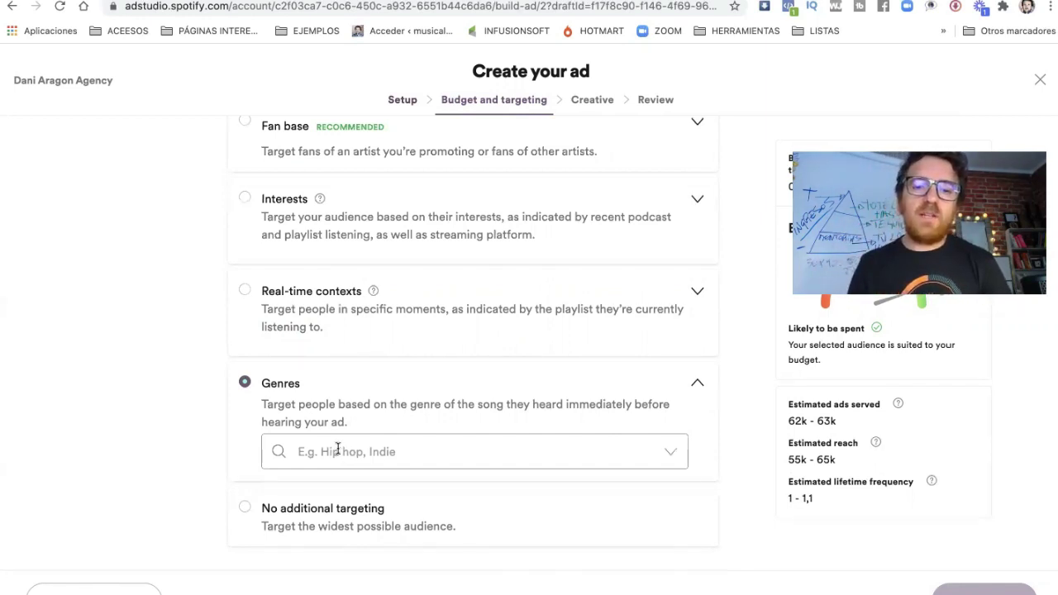
pyautogui.click(338, 449)
pyautogui.scroll(-2, 333, 505)
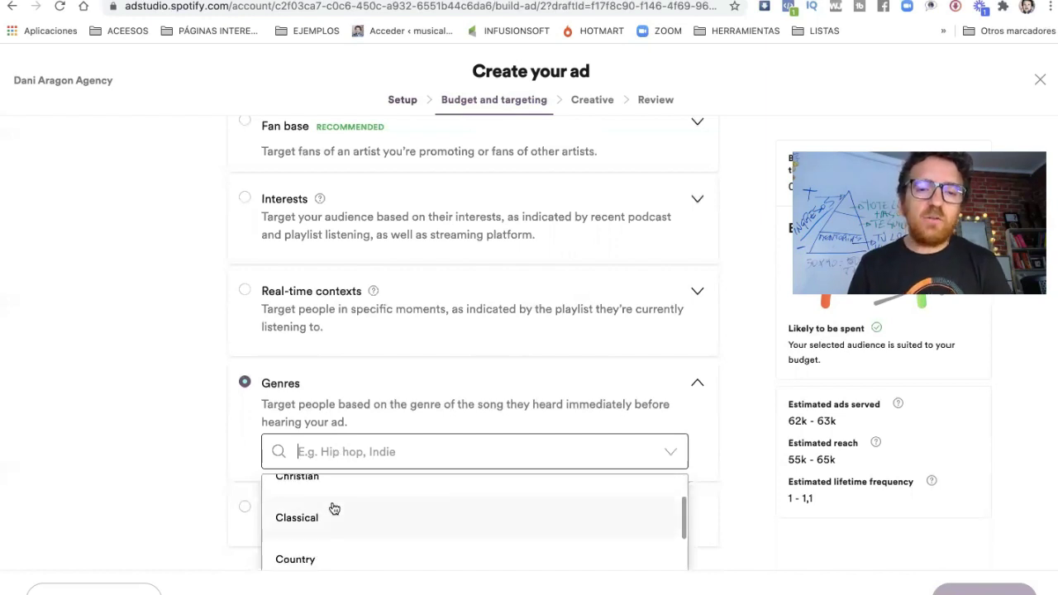
pyautogui.scroll(-4, 334, 508)
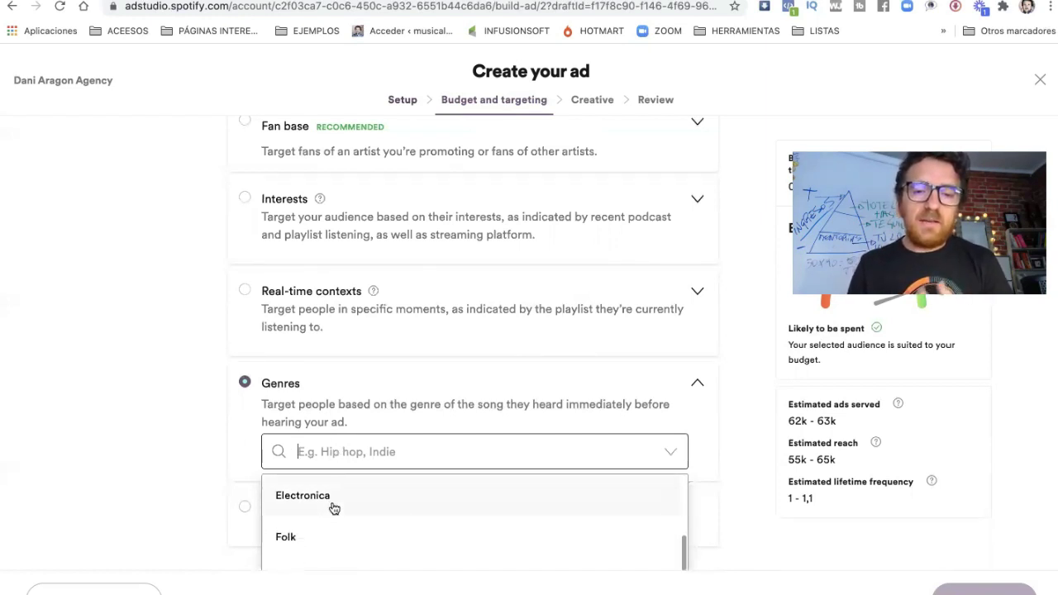
pyautogui.scroll(-5, 334, 507)
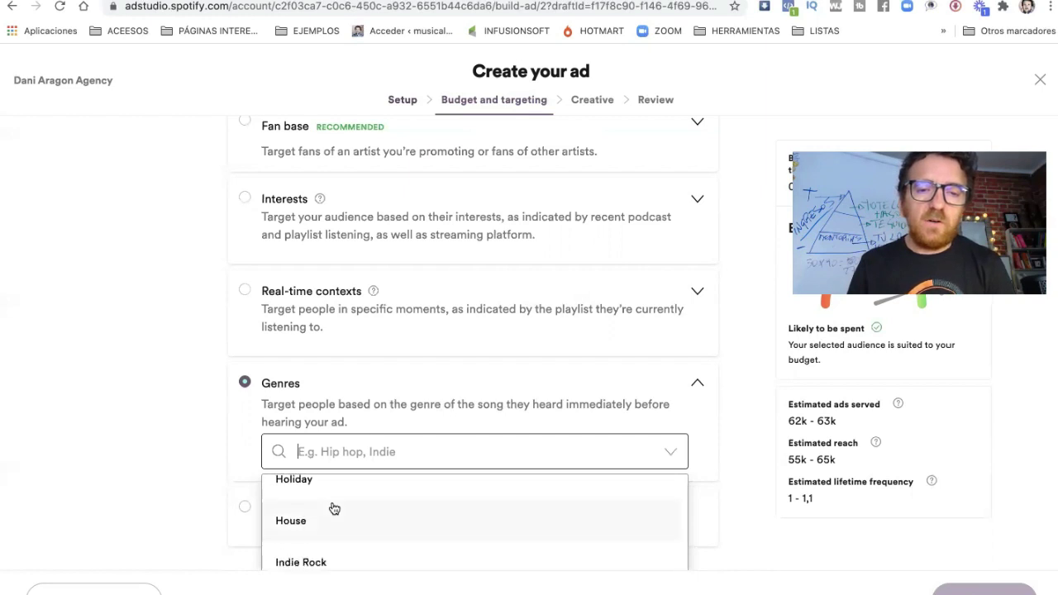
pyautogui.click(305, 515)
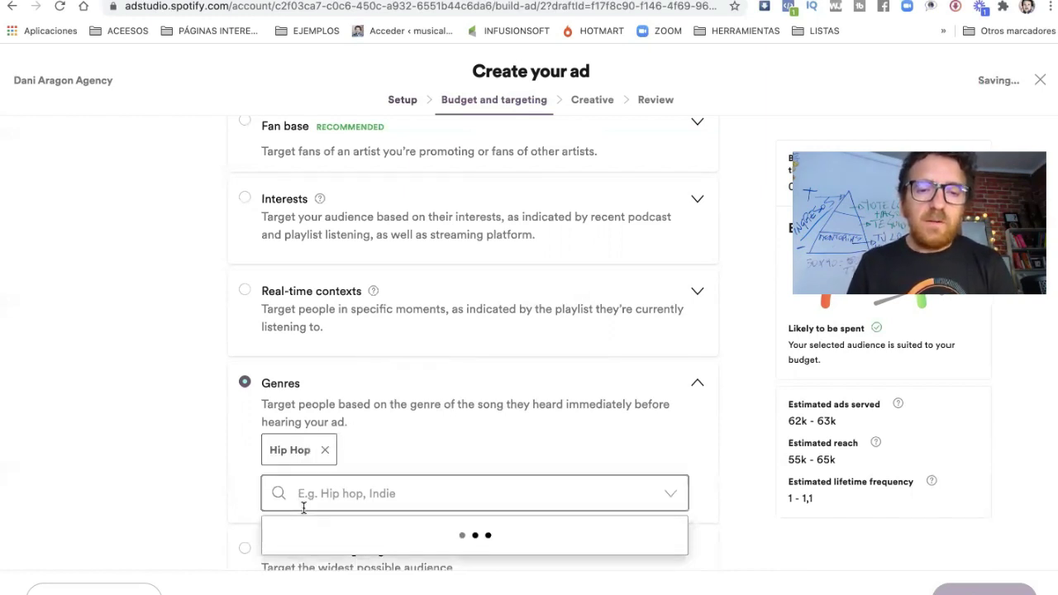
# Step: Browse the remaining genres and add Pop to the genre targeting
pyautogui.click(322, 493)
pyautogui.scroll(-4, 331, 538)
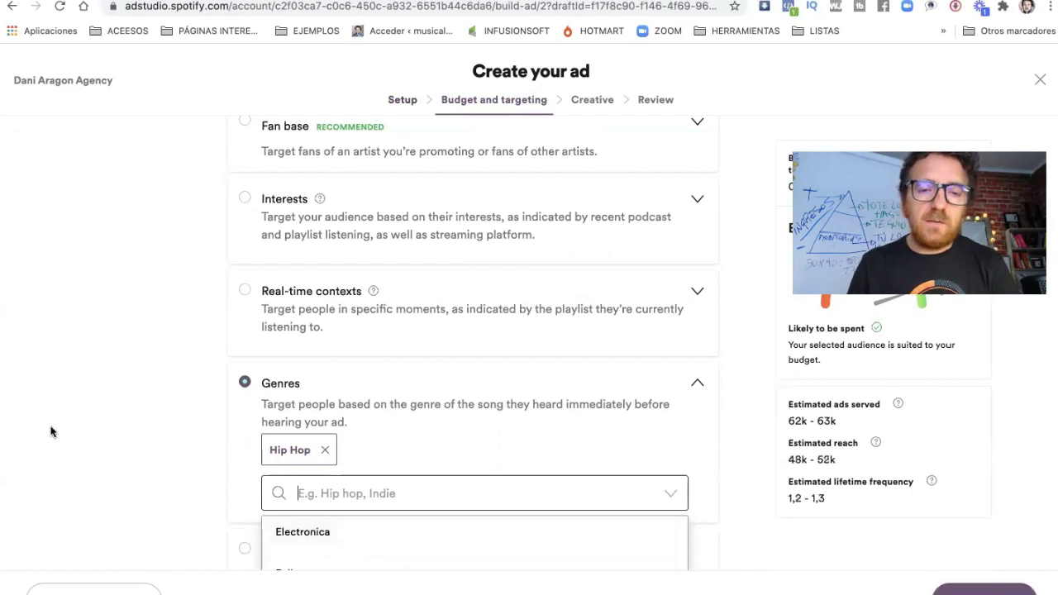
pyautogui.scroll(-3, 50, 430)
pyautogui.scroll(-2, 420, 399)
pyautogui.scroll(-4, 420, 398)
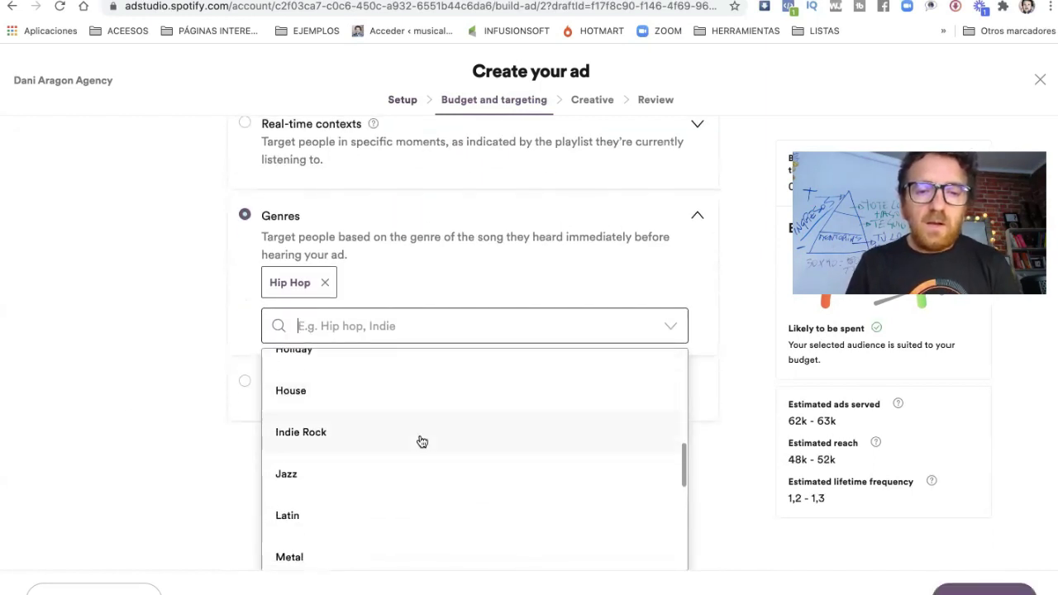
pyautogui.scroll(-2, 421, 442)
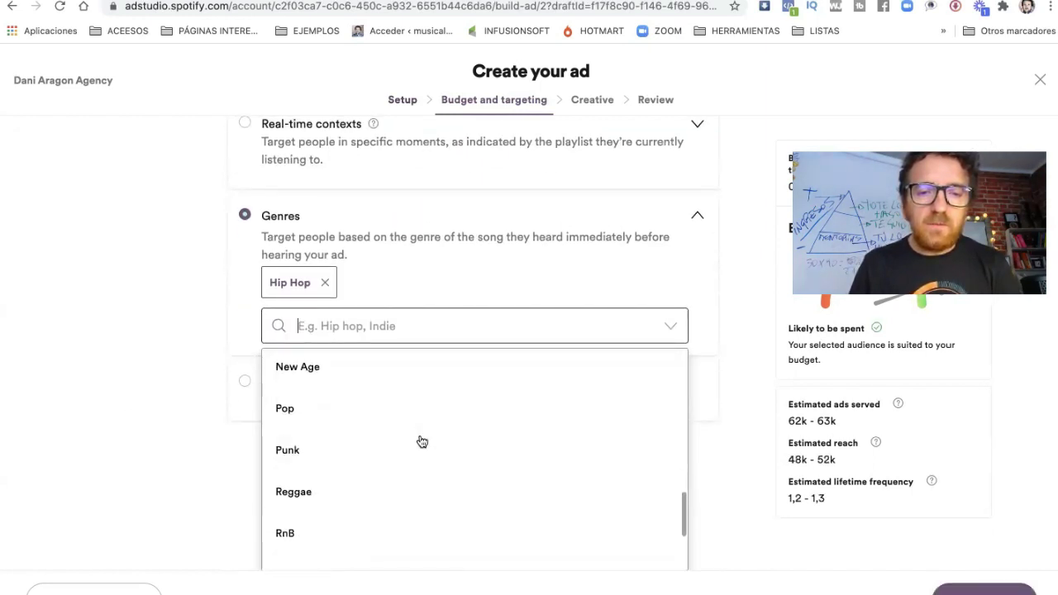
pyautogui.scroll(-2, 421, 442)
pyautogui.scroll(-2, 392, 432)
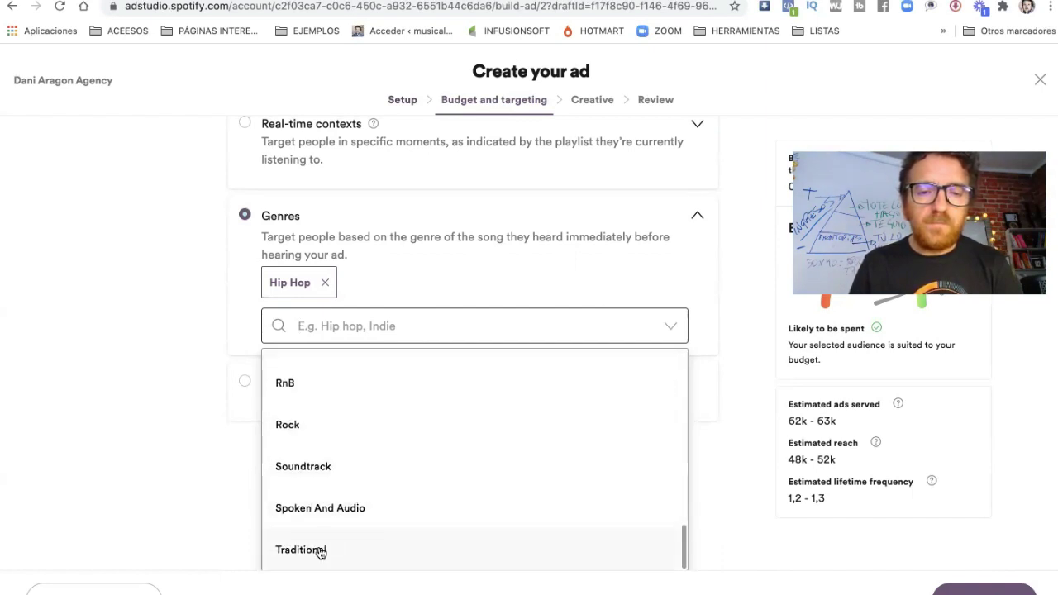
pyautogui.scroll(4, 392, 468)
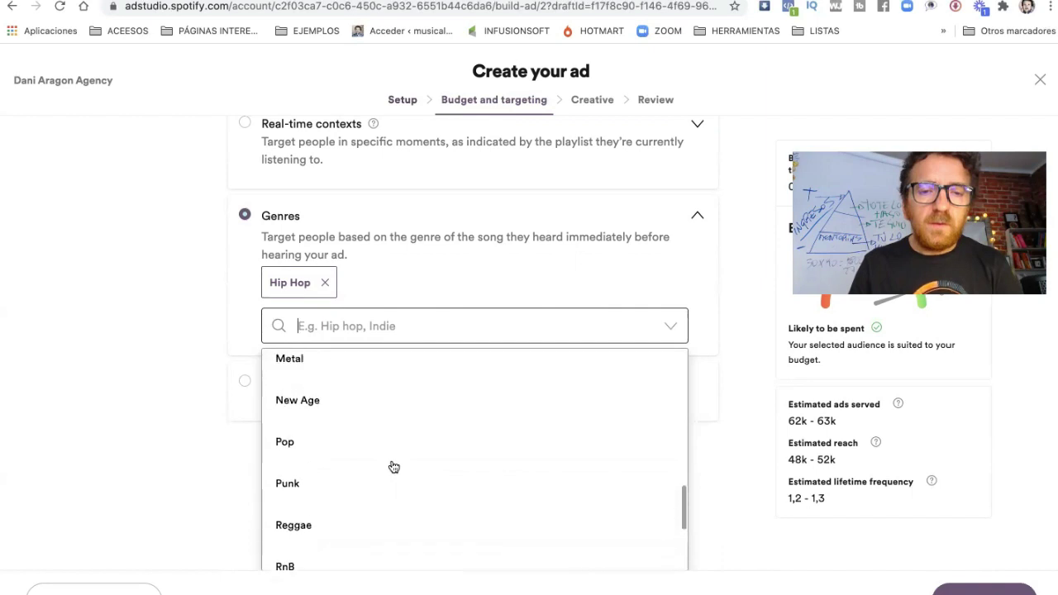
pyautogui.scroll(1, 394, 468)
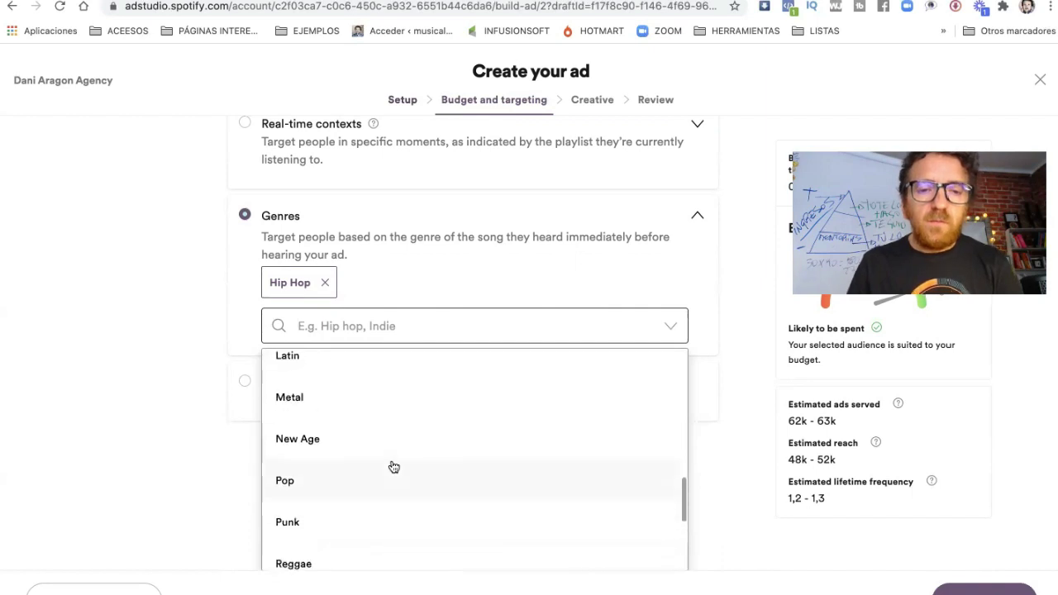
pyautogui.click(331, 480)
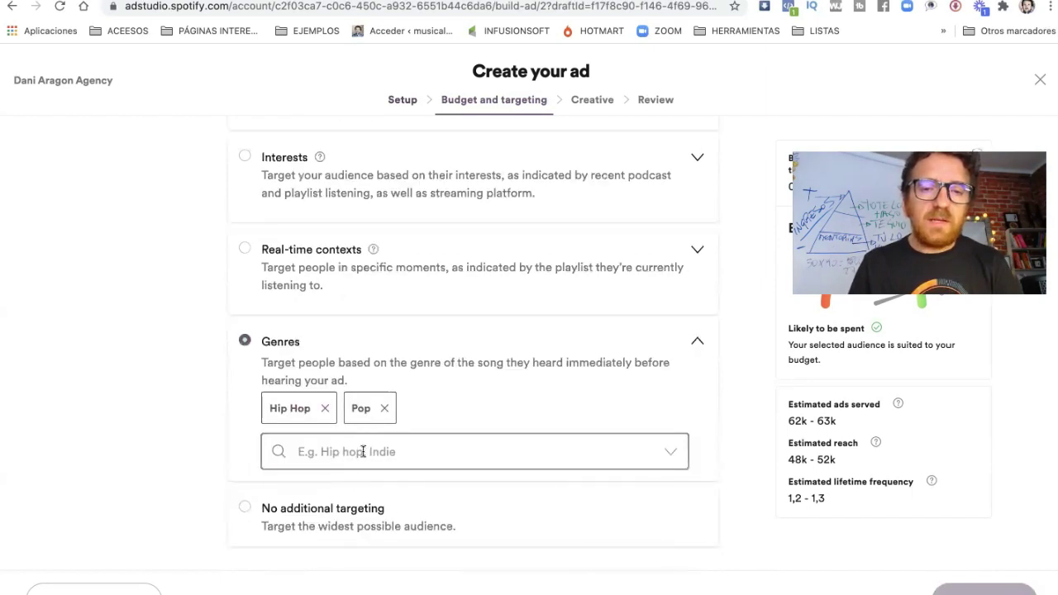
# Step: Search the genres for "la" and add Latin to the targeting
pyautogui.click(363, 452)
pyautogui.write('la')
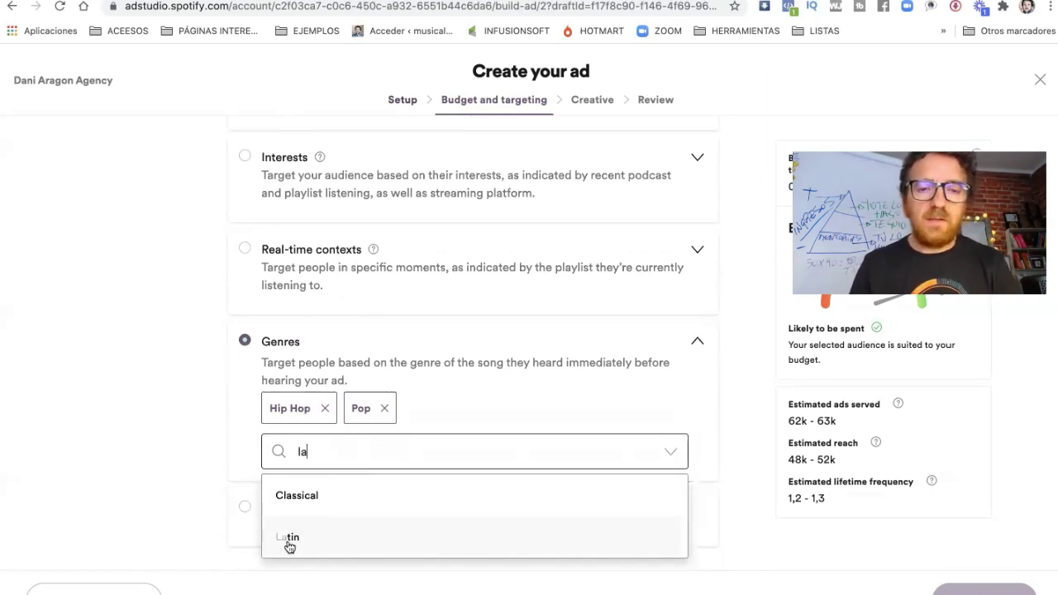
pyautogui.click(288, 542)
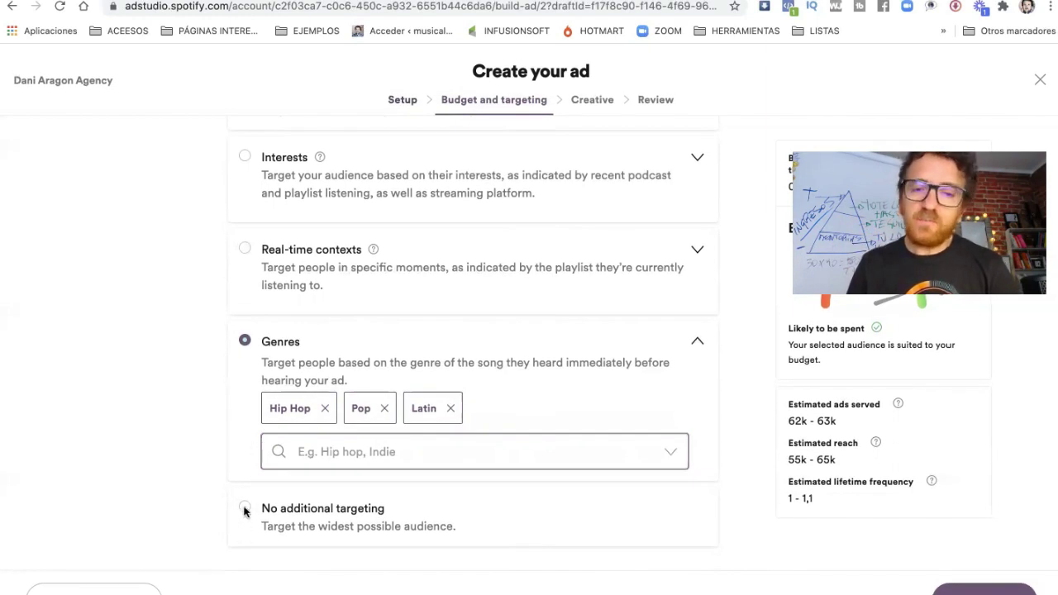
# Step: Review the additional targeting options, the budget delivery likelihood, and the estimated ads served and reach for this audience
pyautogui.scroll(3, 324, 237)
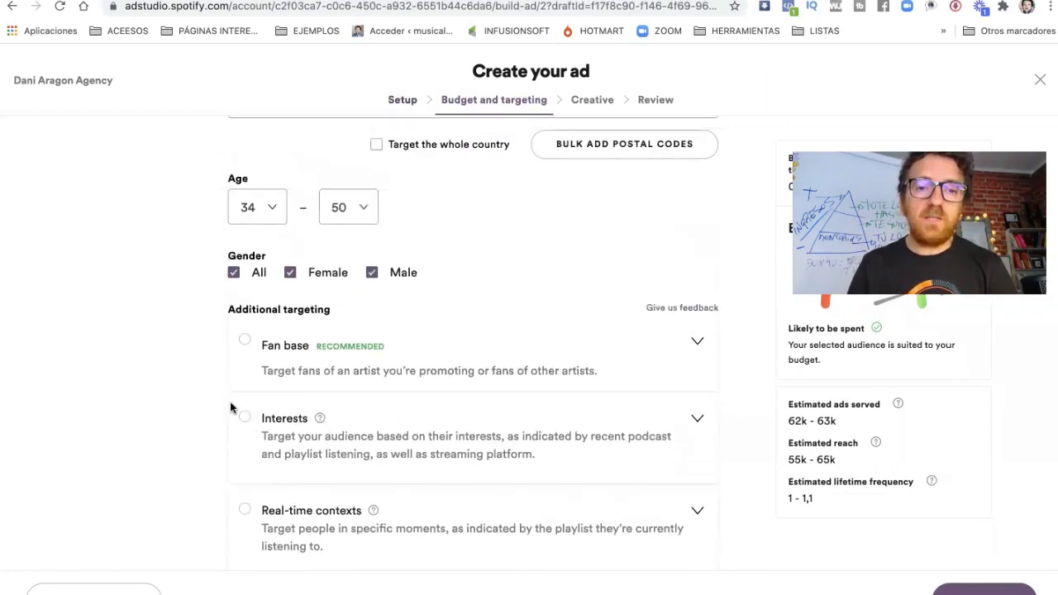
pyautogui.scroll(-3, 229, 406)
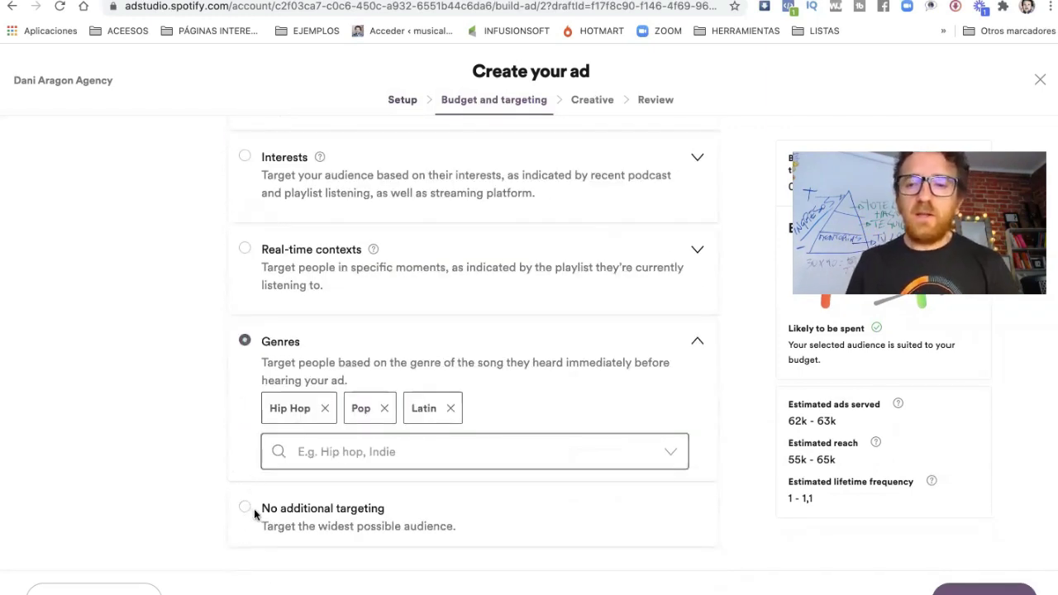
pyautogui.scroll(3, 281, 425)
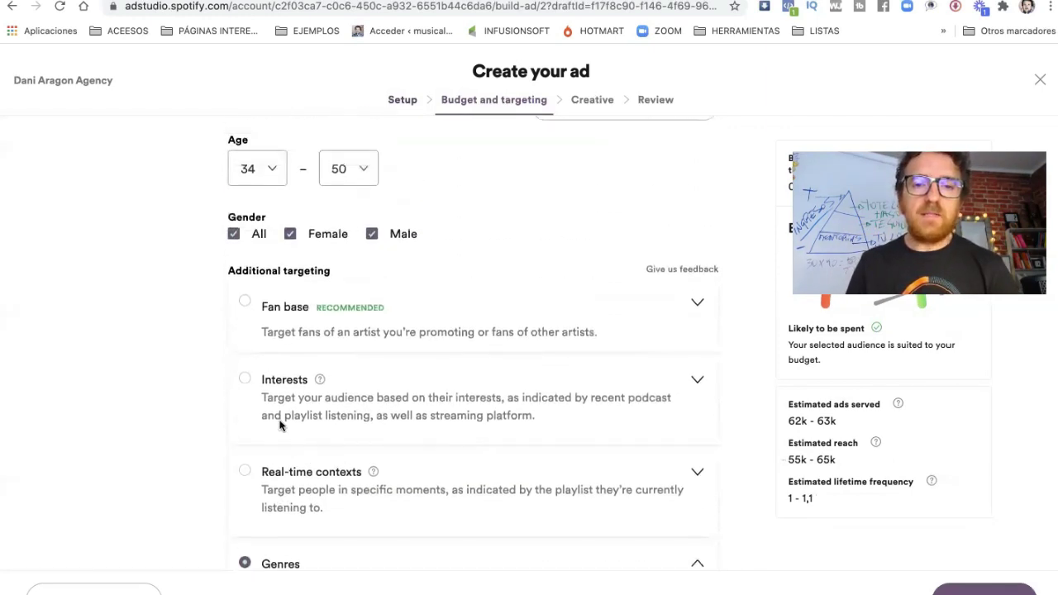
pyautogui.scroll(-2, 279, 425)
pyautogui.scroll(-2, 373, 463)
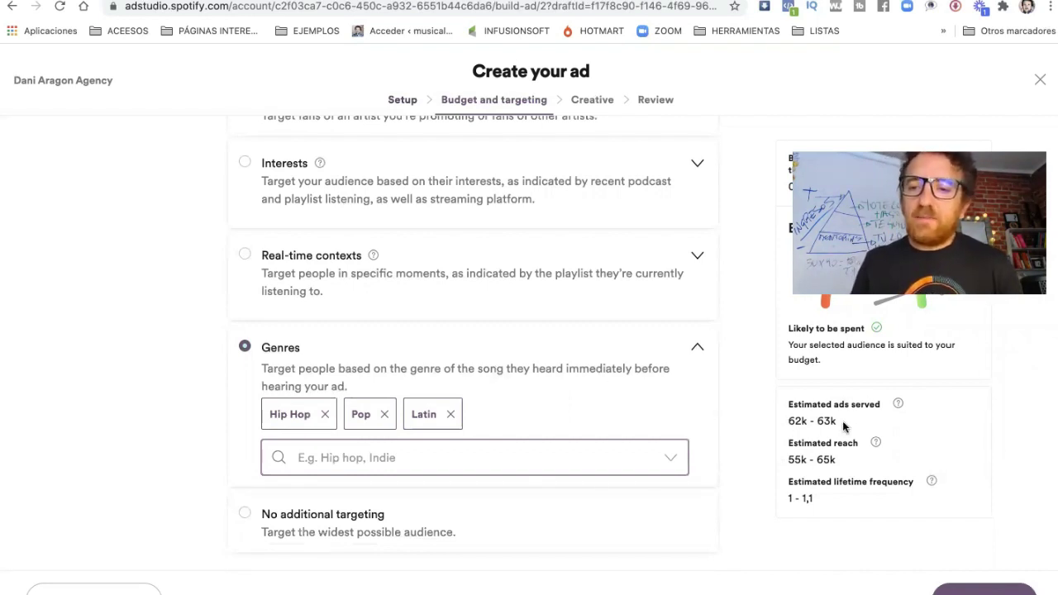
pyautogui.scroll(1, 845, 422)
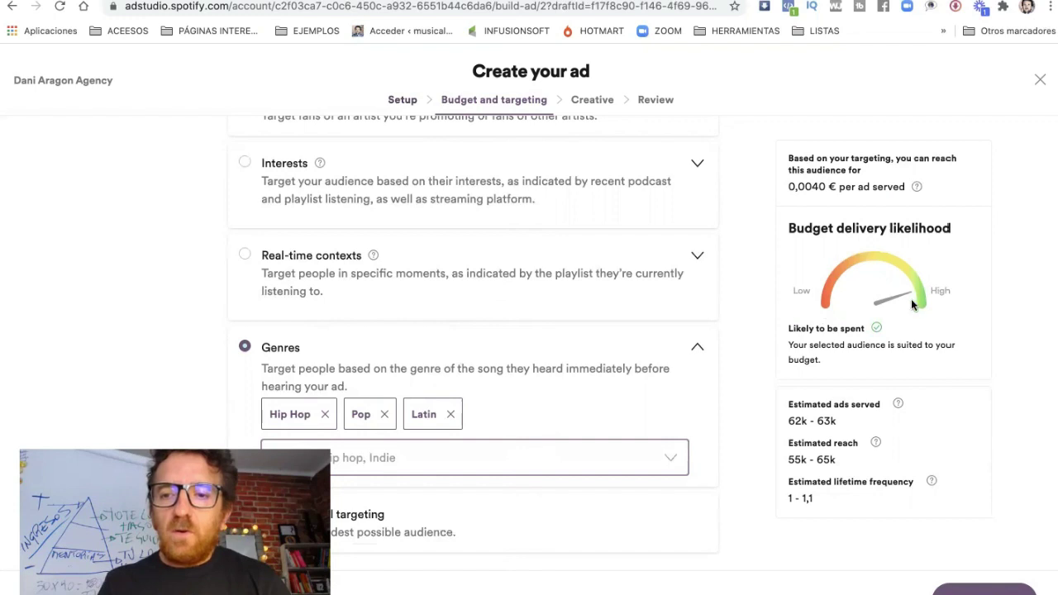
pyautogui.doubleClick(826, 345)
pyautogui.tripleClick(825, 344)
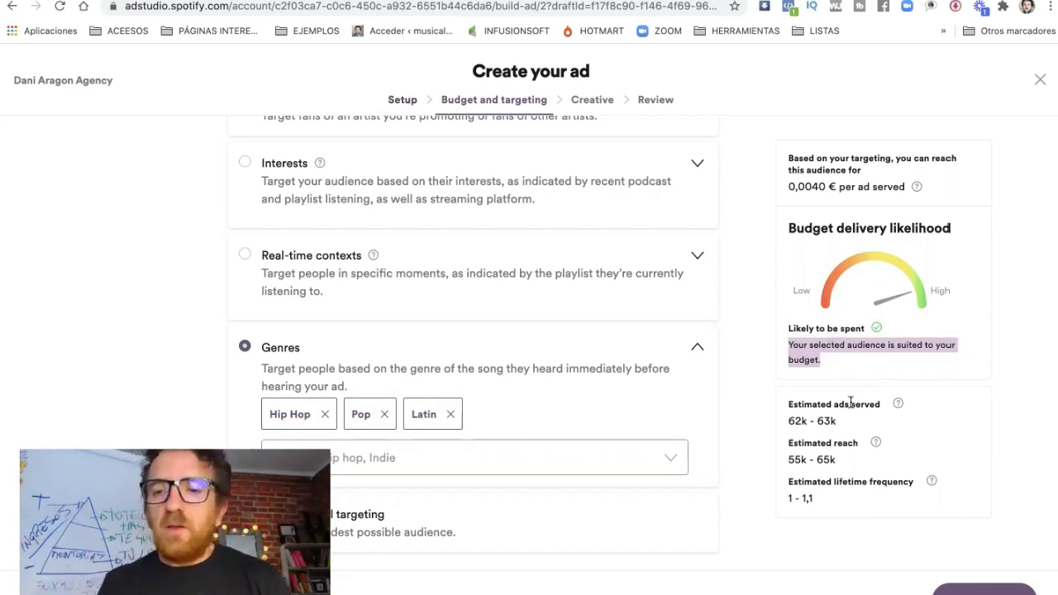
pyautogui.tripleClick(850, 404)
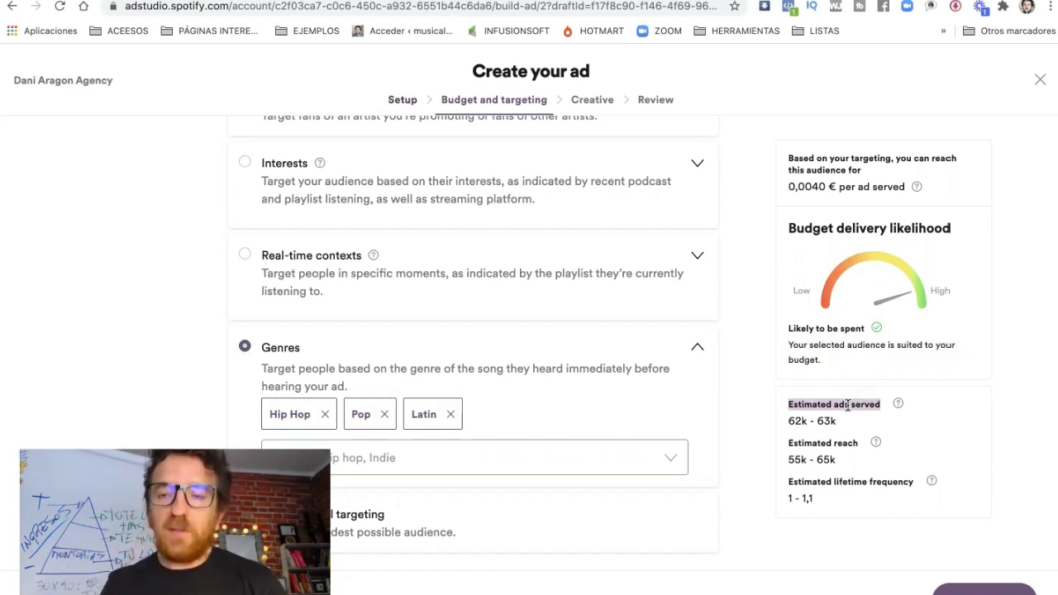
pyautogui.tripleClick(805, 443)
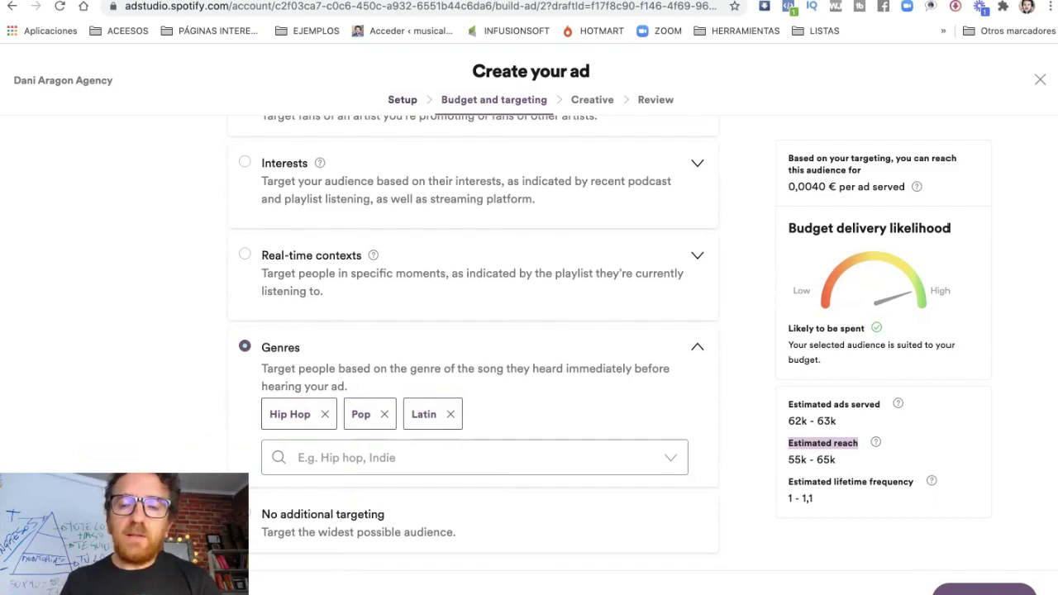
# Step: Continue to the Creative stage of the ad and look over its audio, image and button sections
pyautogui.click(984, 590)
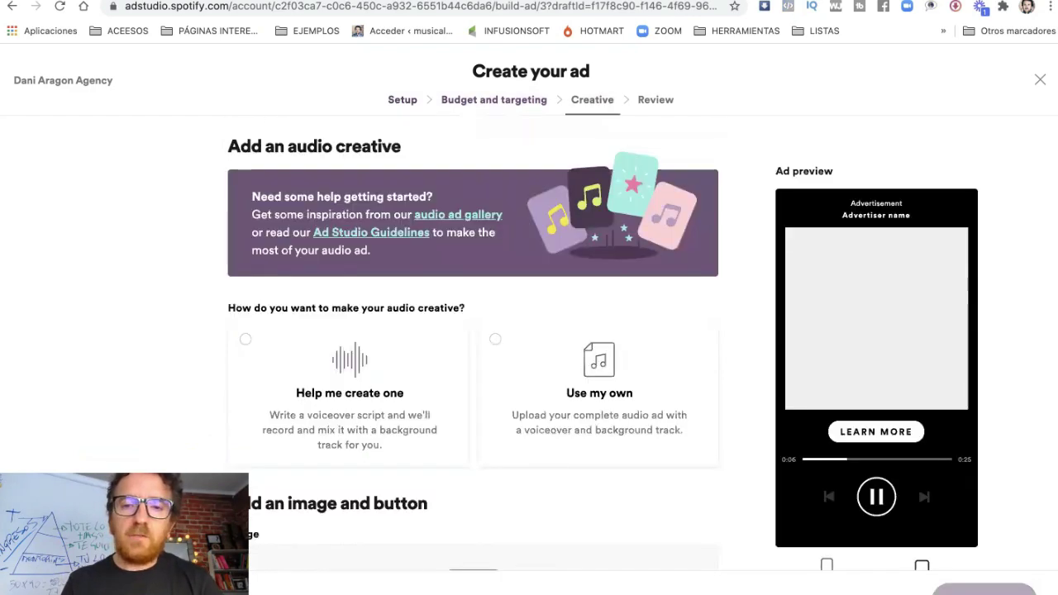
pyautogui.scroll(-3, 637, 514)
pyautogui.scroll(3, 637, 513)
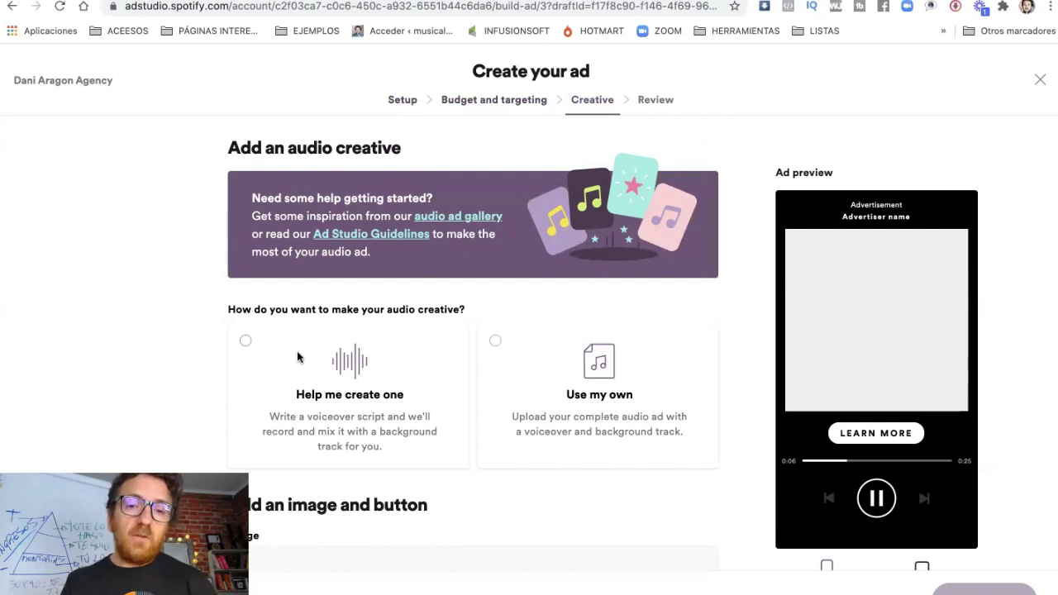
pyautogui.scroll(-1, 258, 352)
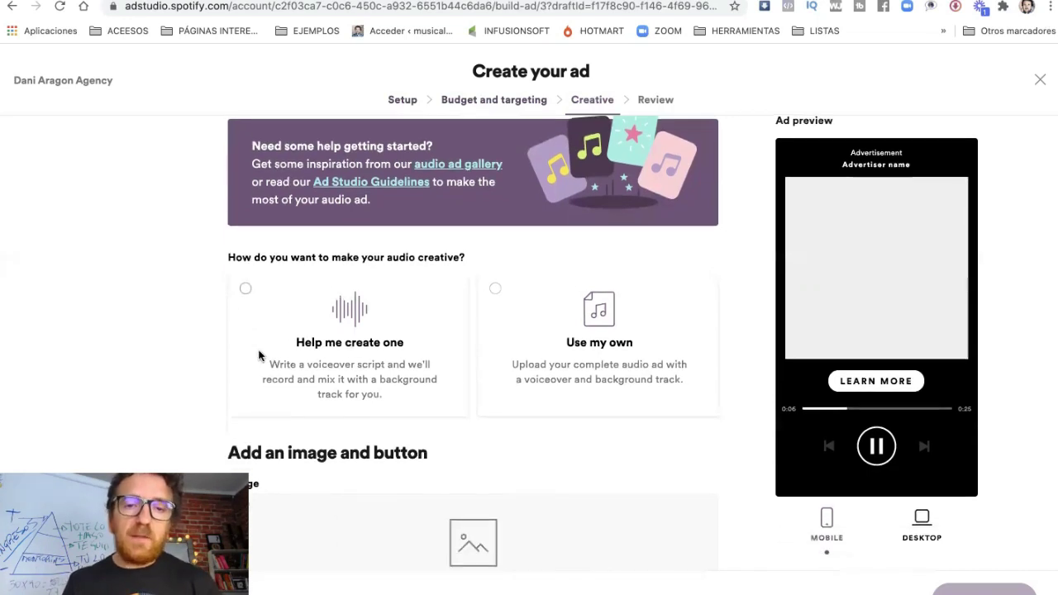
# Step: Try the Help me create one option for the audio creative, and replace it with Use my own
pyautogui.click(240, 289)
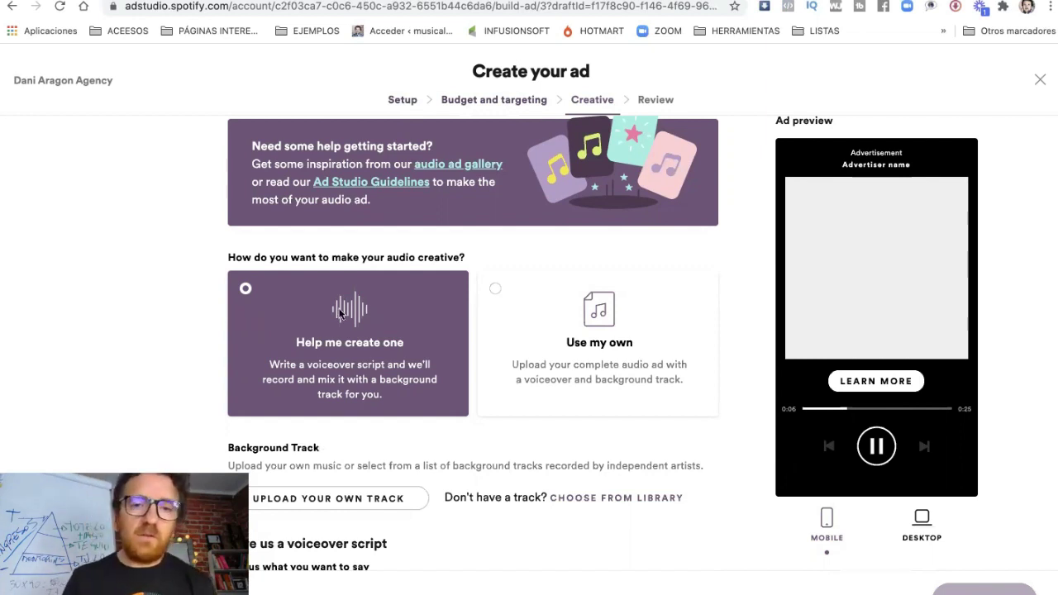
pyautogui.scroll(-2, 356, 343)
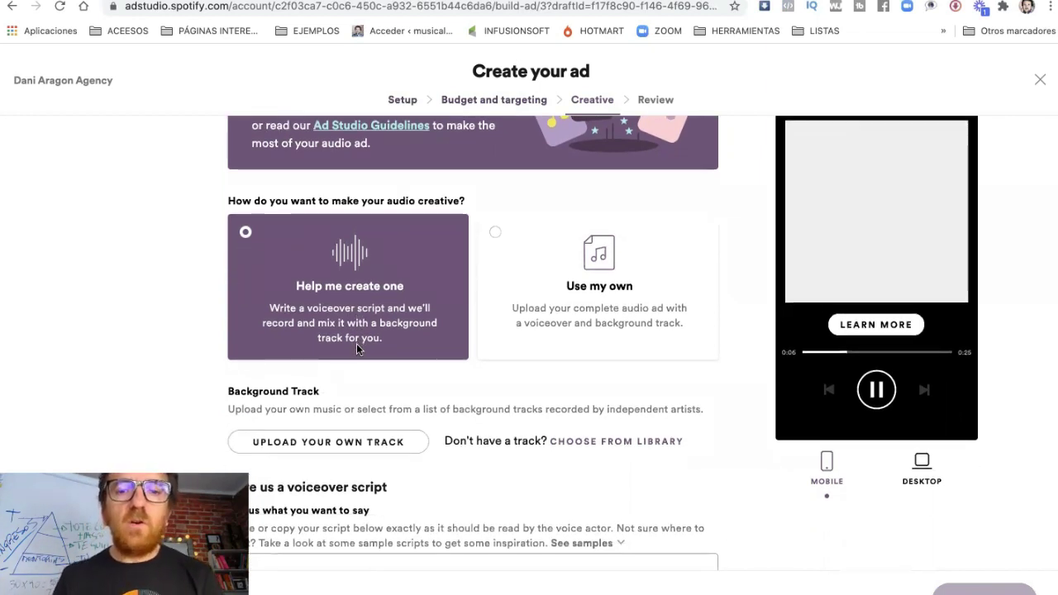
pyautogui.click(612, 283)
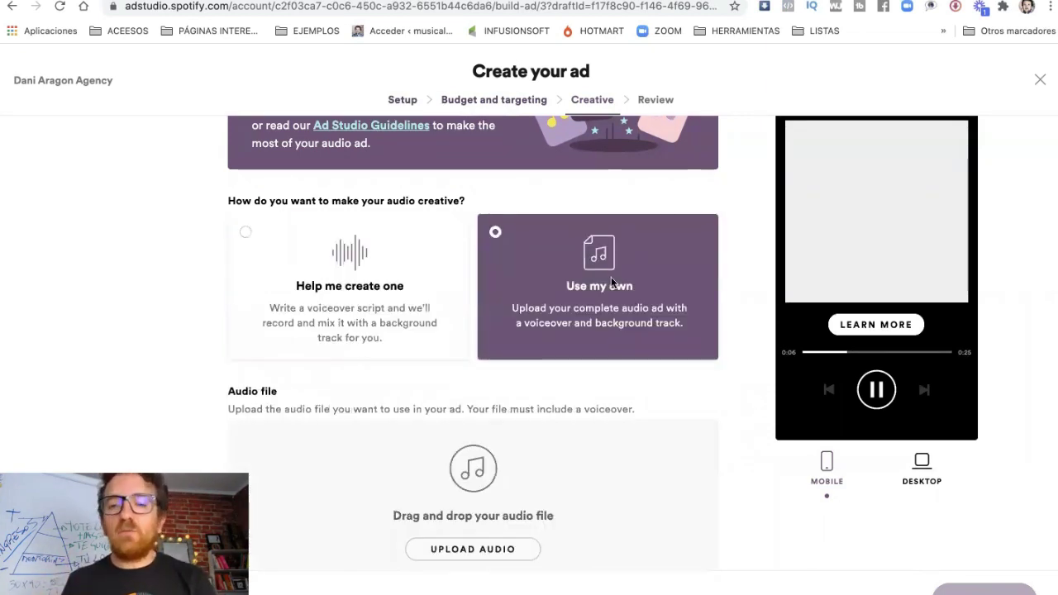
pyautogui.scroll(-3, 612, 283)
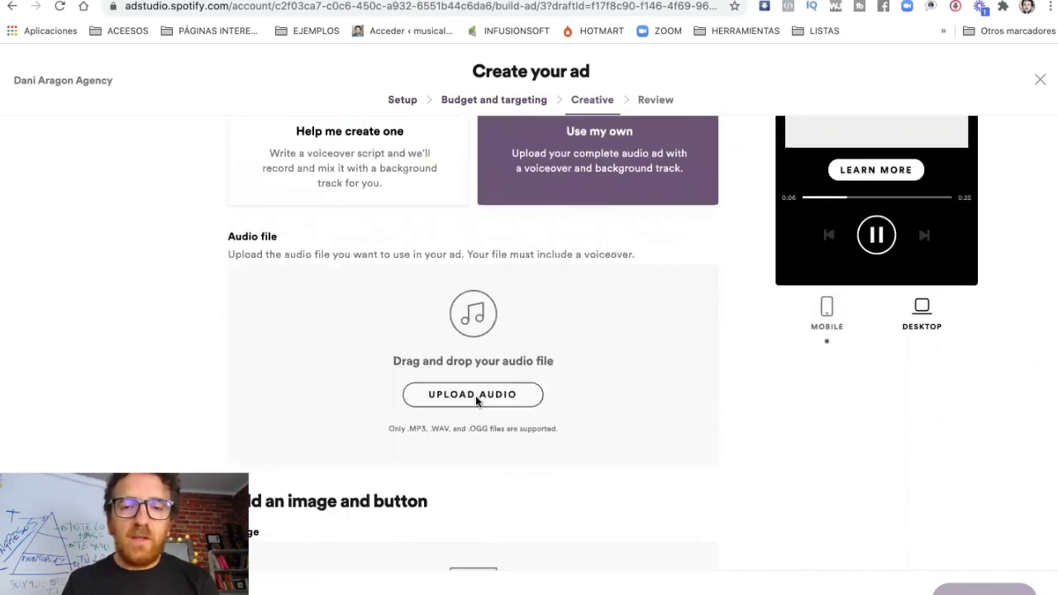
# Step: Search the computer for "mp3" files by name and upload Video Game Over.mp3 as the ad's audio file
pyautogui.click(475, 395)
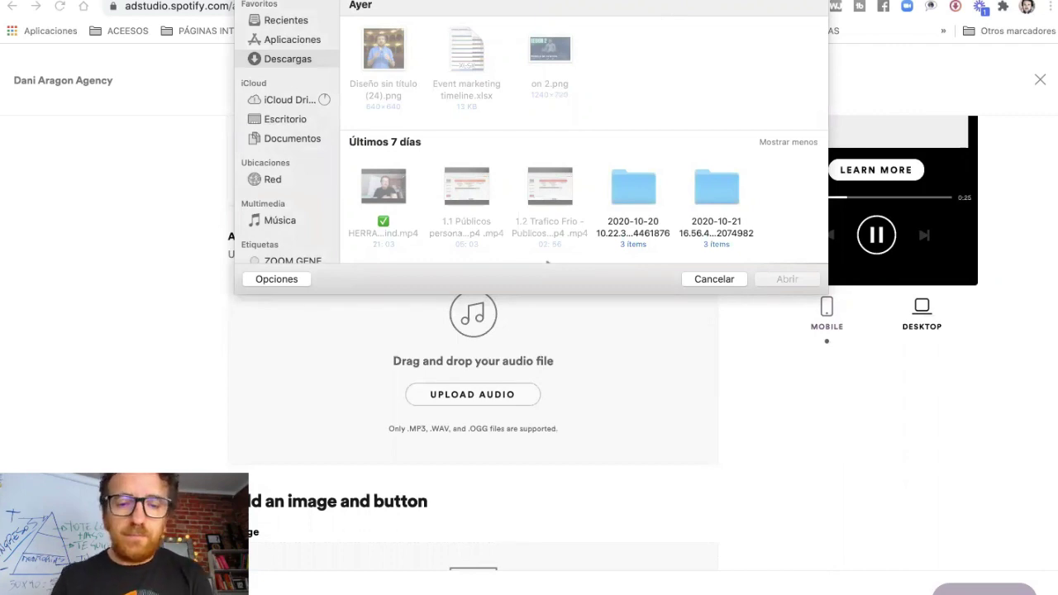
pyautogui.write('mp3')
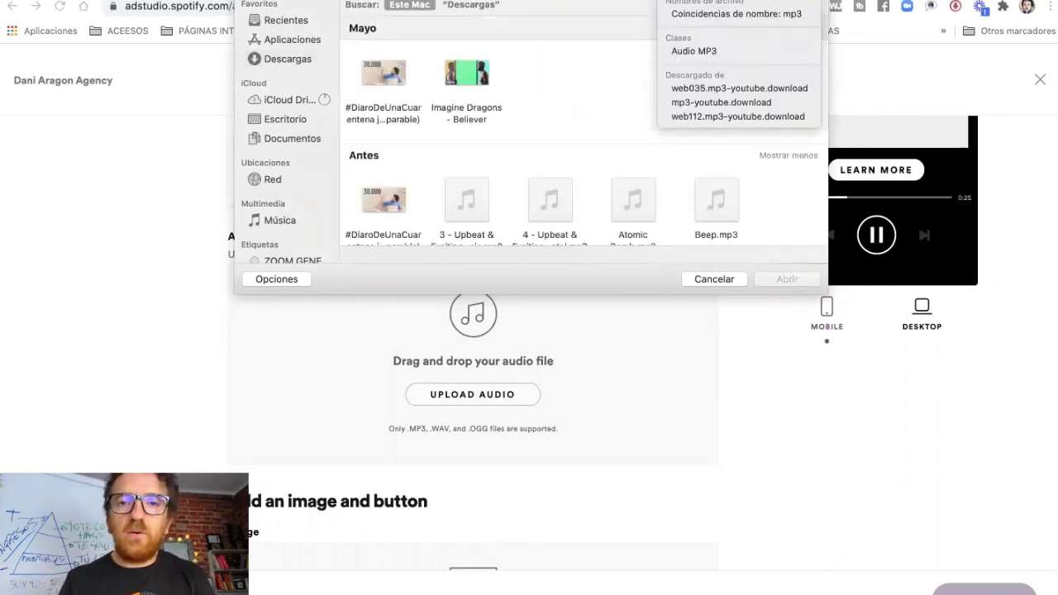
pyautogui.press('Down')
pyautogui.scroll(-3, 592, 144)
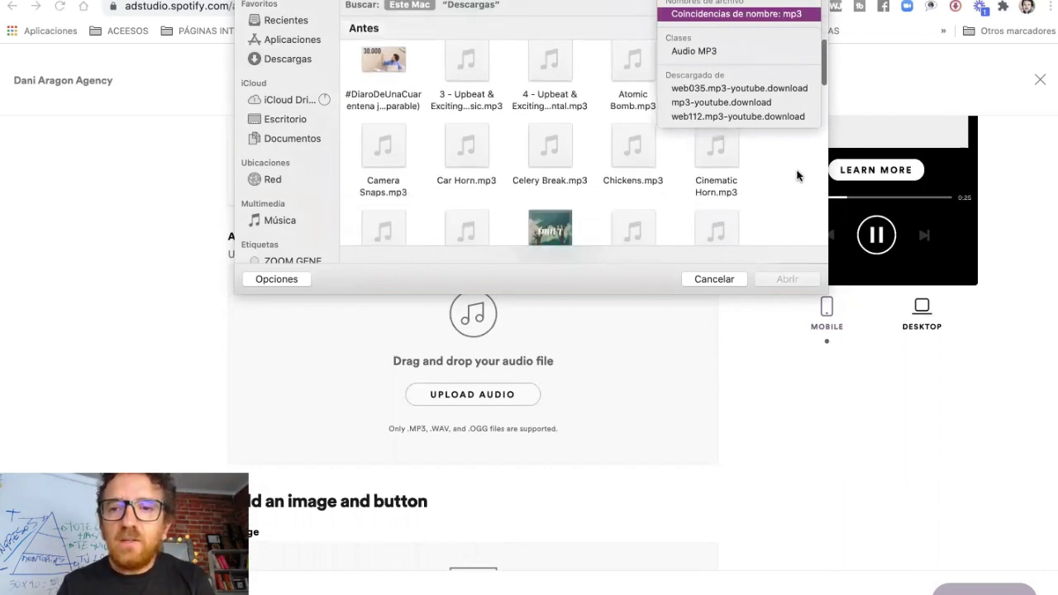
pyautogui.click(796, 175)
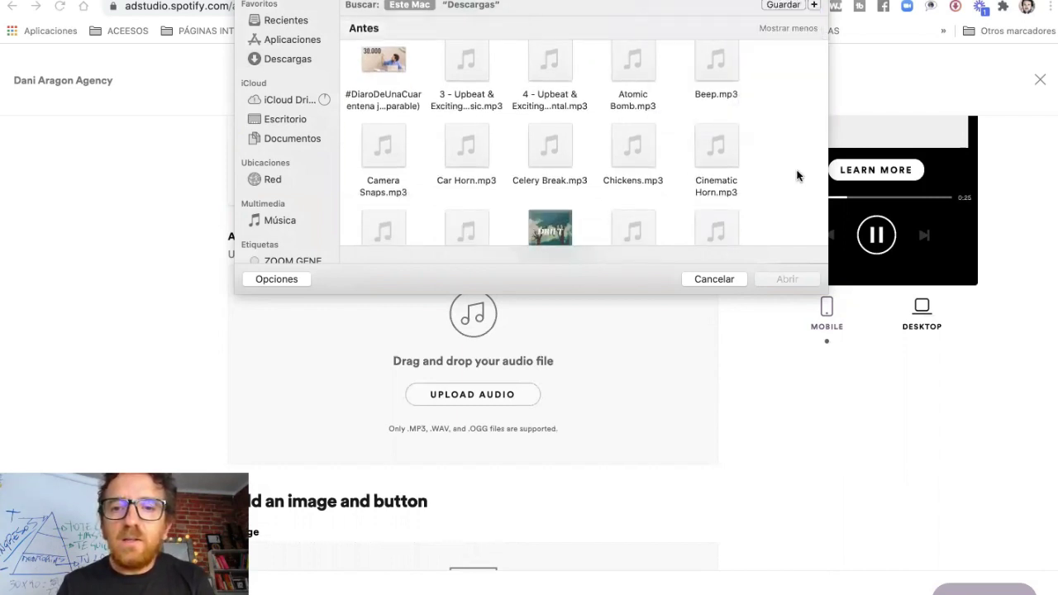
pyautogui.scroll(-5, 750, 179)
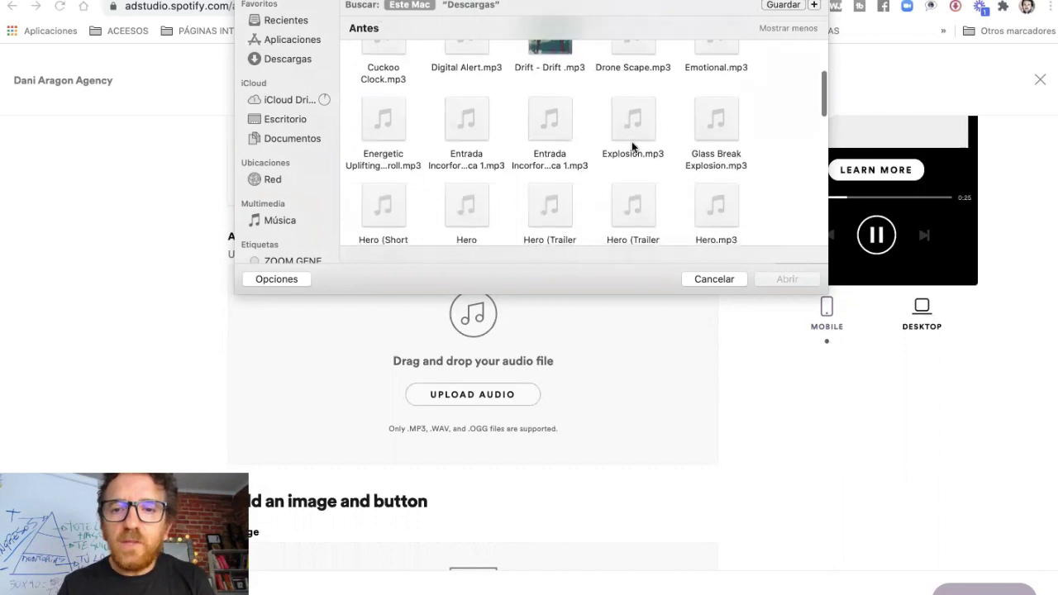
pyautogui.scroll(-5, 633, 144)
pyautogui.scroll(-10, 628, 181)
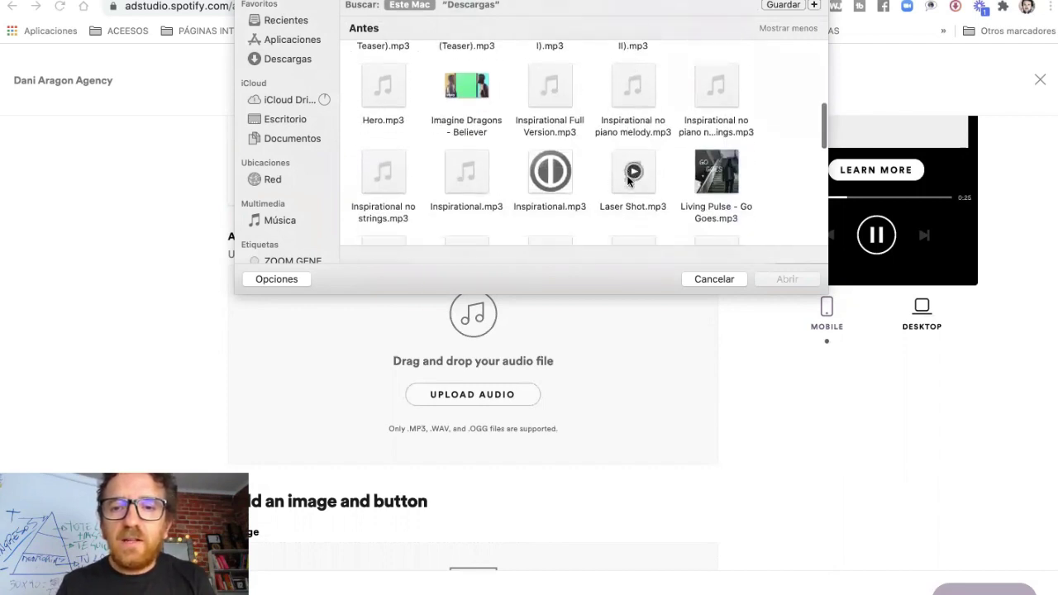
pyautogui.moveTo(746, 188)
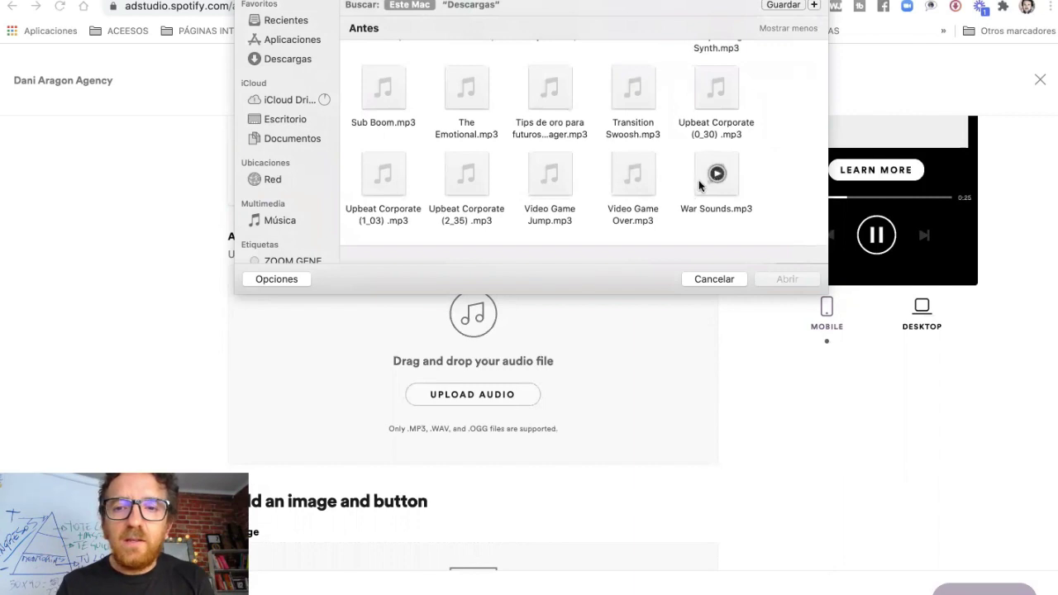
pyautogui.click(643, 194)
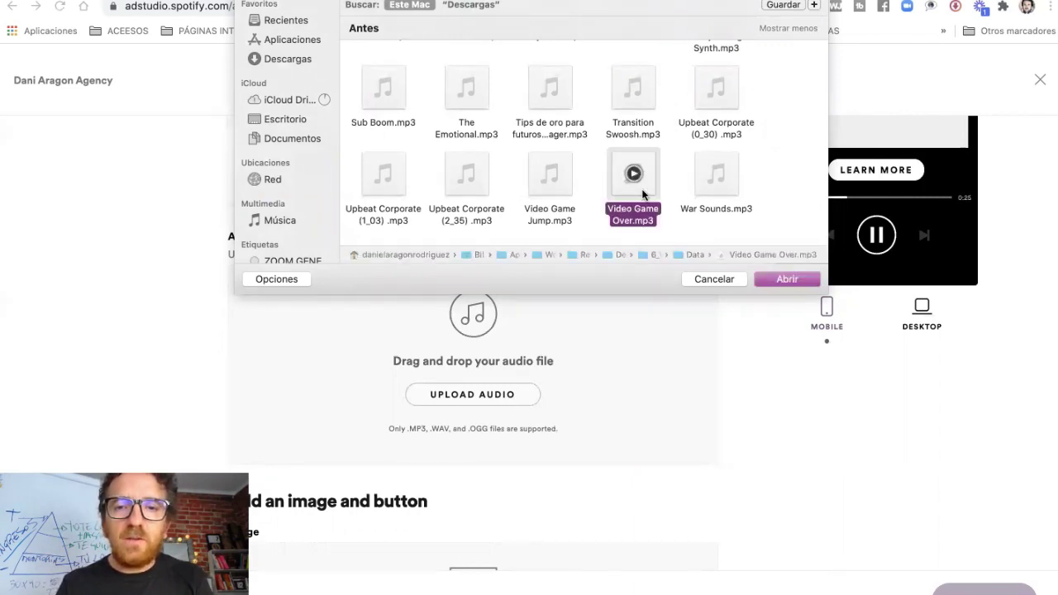
pyautogui.doubleClick(642, 192)
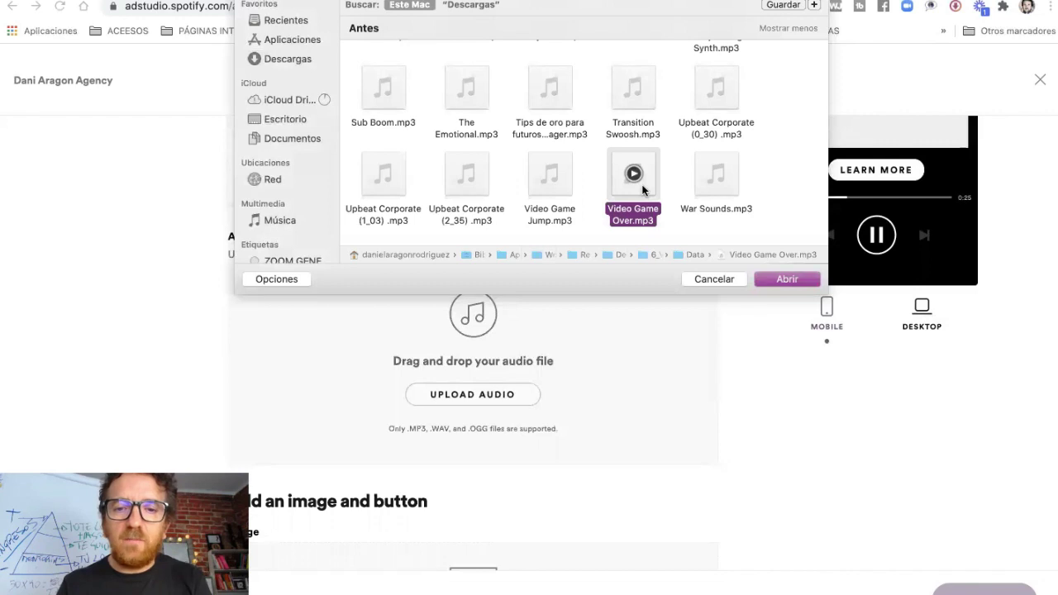
pyautogui.scroll(-1, 612, 256)
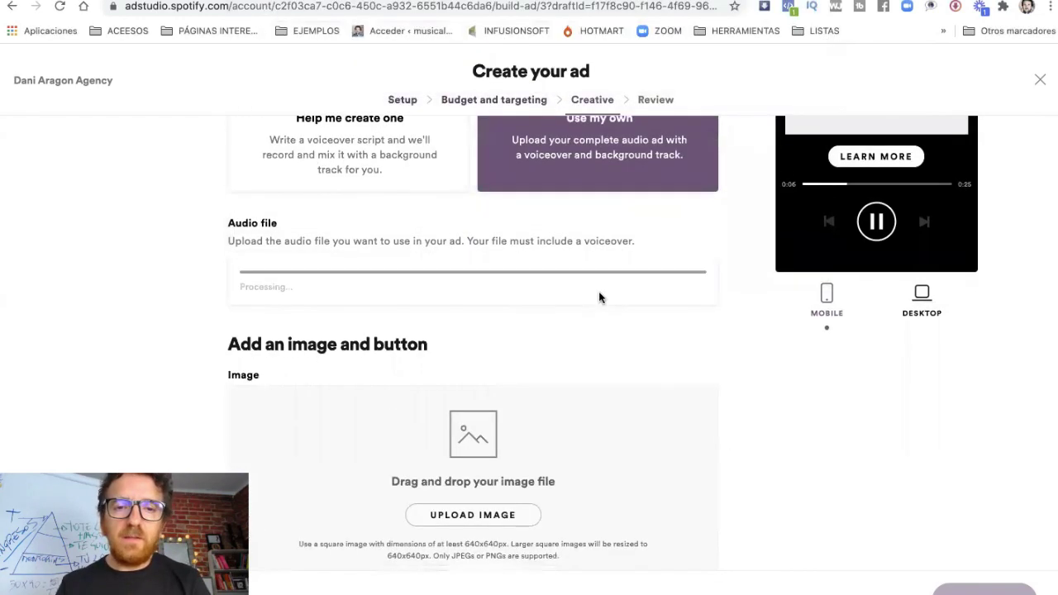
# Step: Upload the 640×640 image Diseño sin título (24).png from the Descargas folder as the ad's image
pyautogui.scroll(-5, 599, 296)
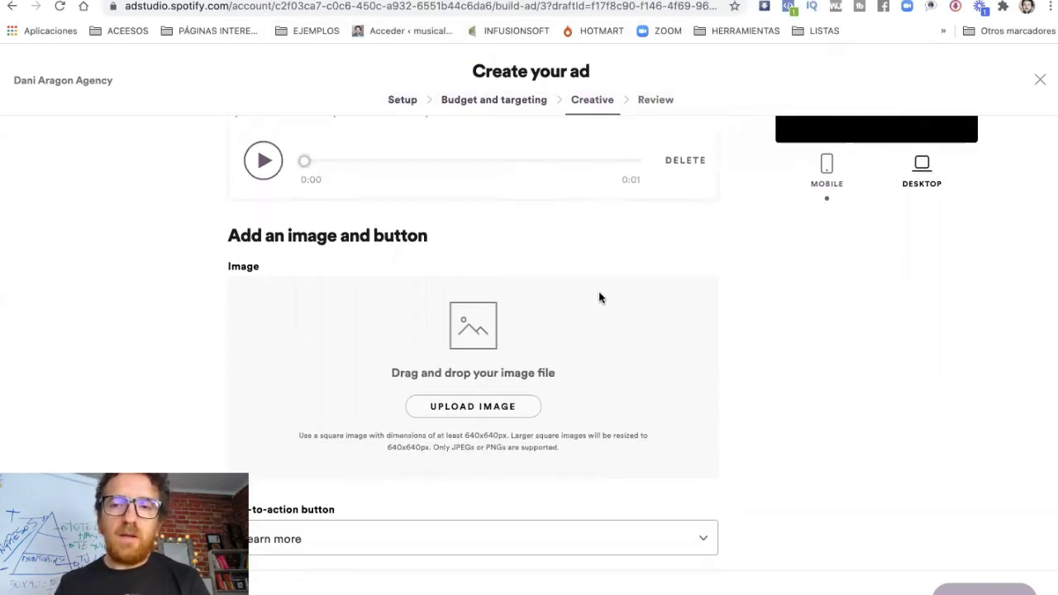
pyautogui.scroll(5, 599, 291)
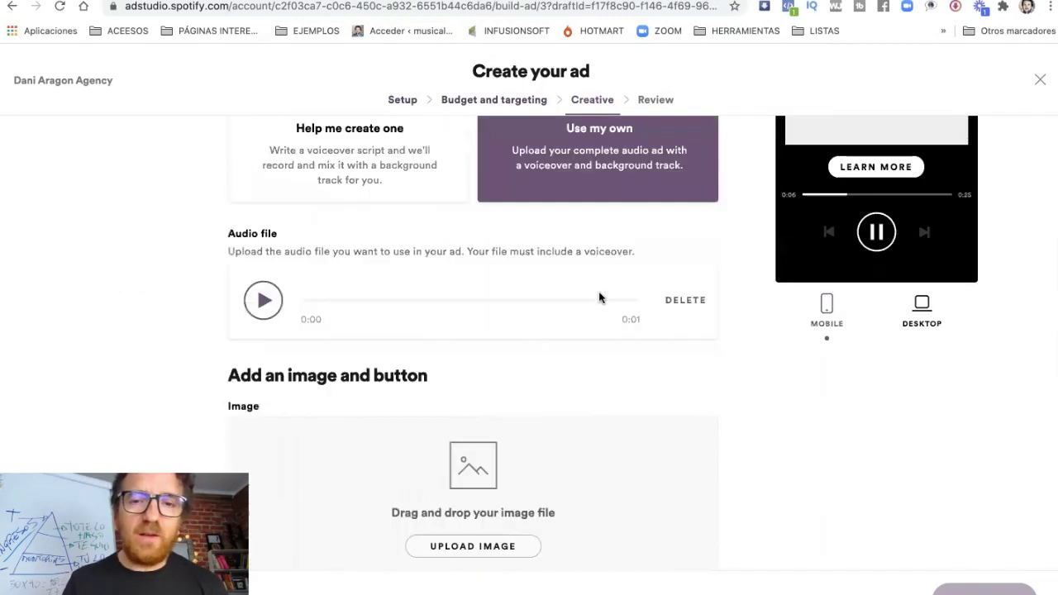
pyautogui.scroll(-6, 599, 296)
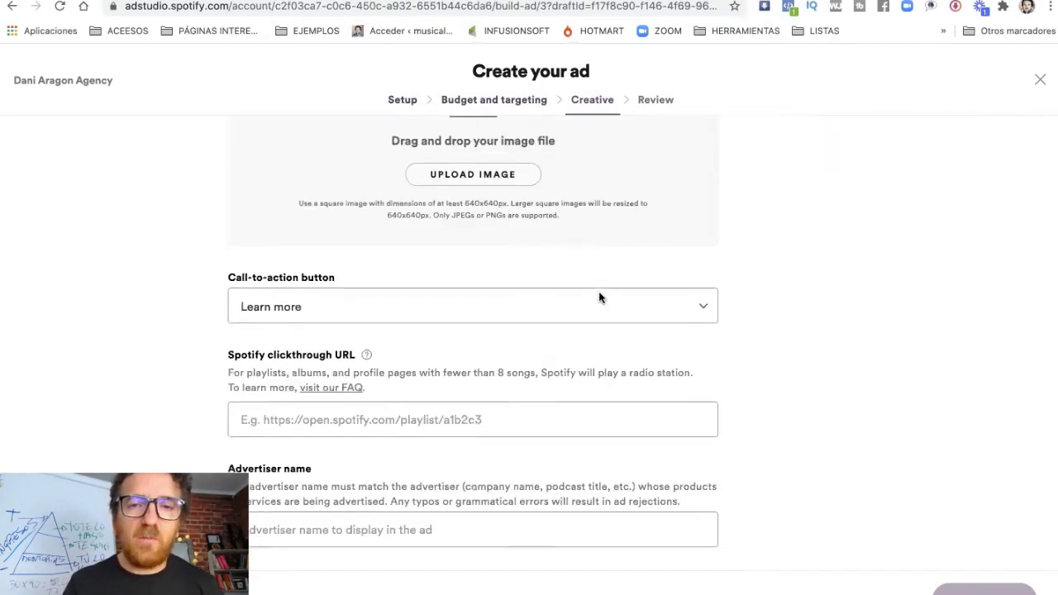
pyautogui.scroll(2, 598, 296)
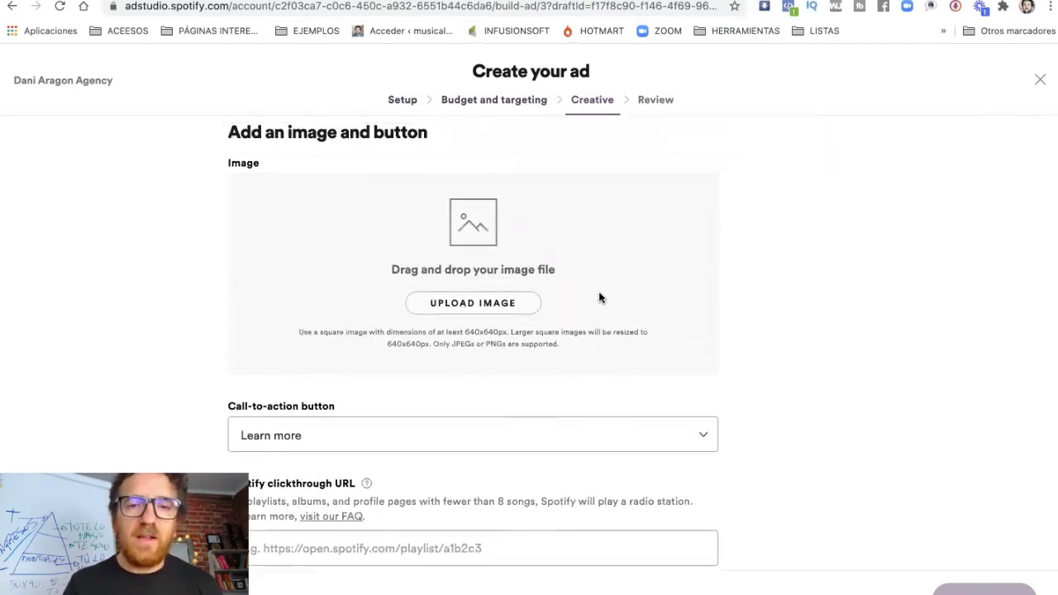
pyautogui.click(486, 318)
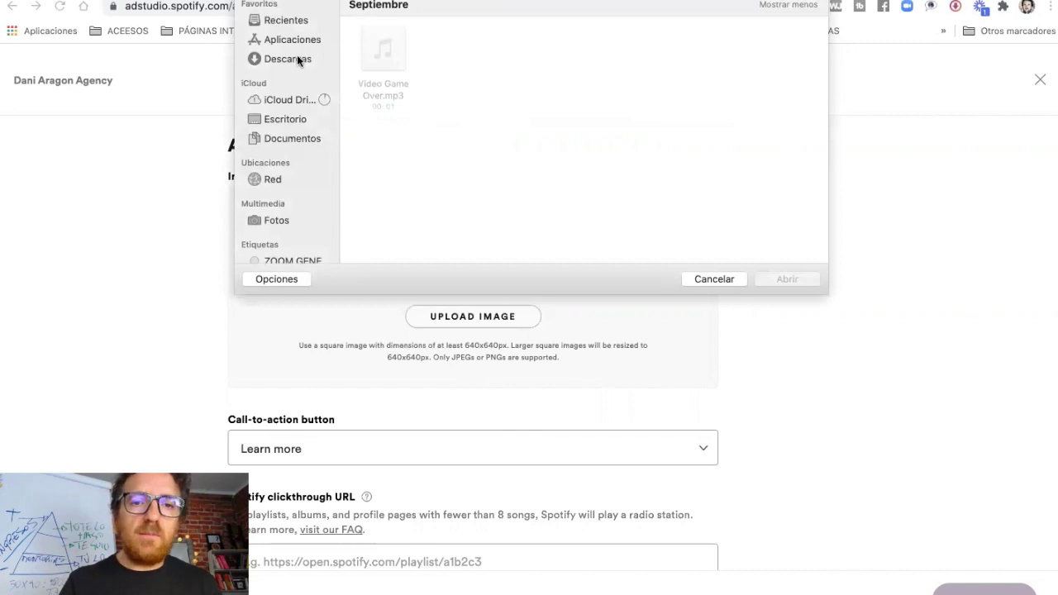
pyautogui.click(292, 59)
pyautogui.click(381, 50)
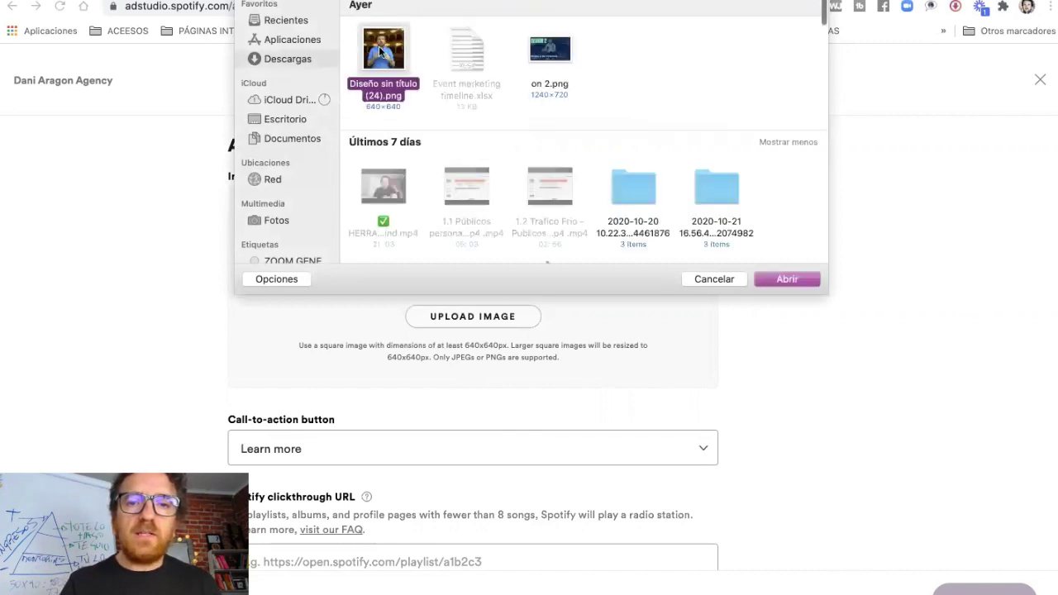
pyautogui.doubleClick(381, 49)
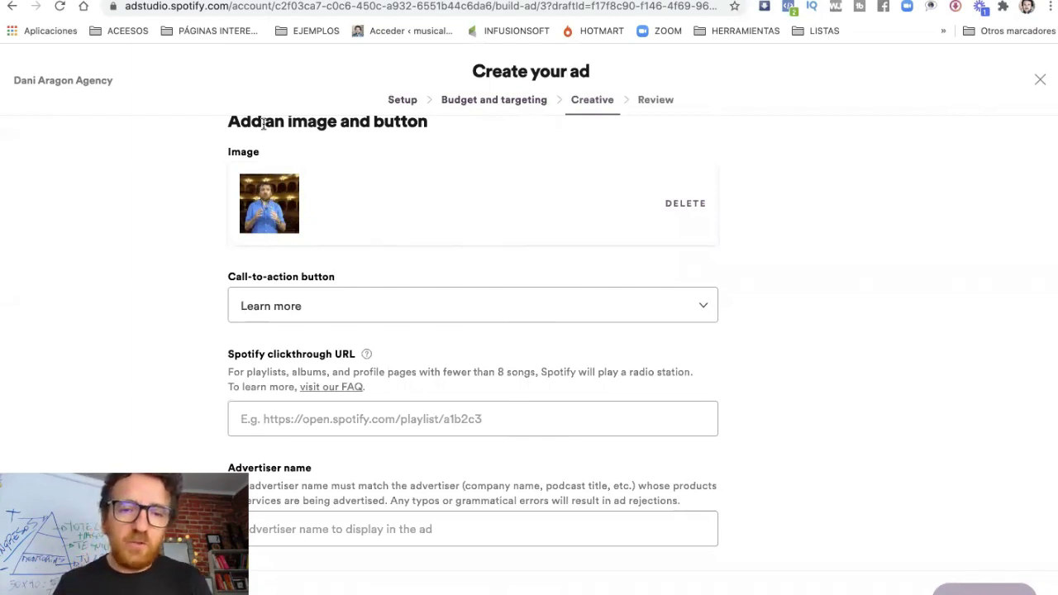
pyautogui.click(362, 419)
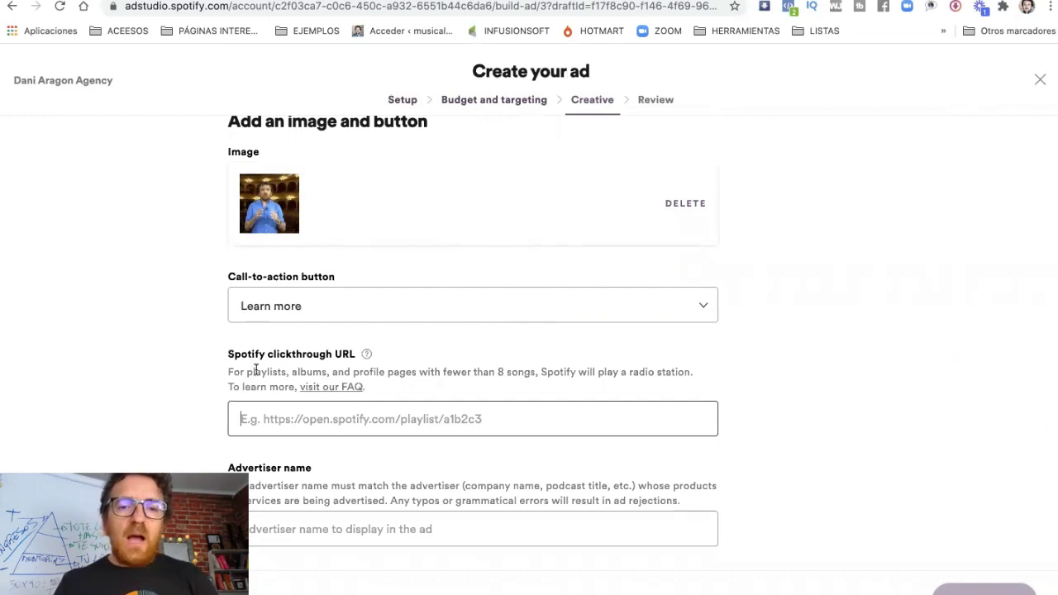
pyautogui.click(301, 418)
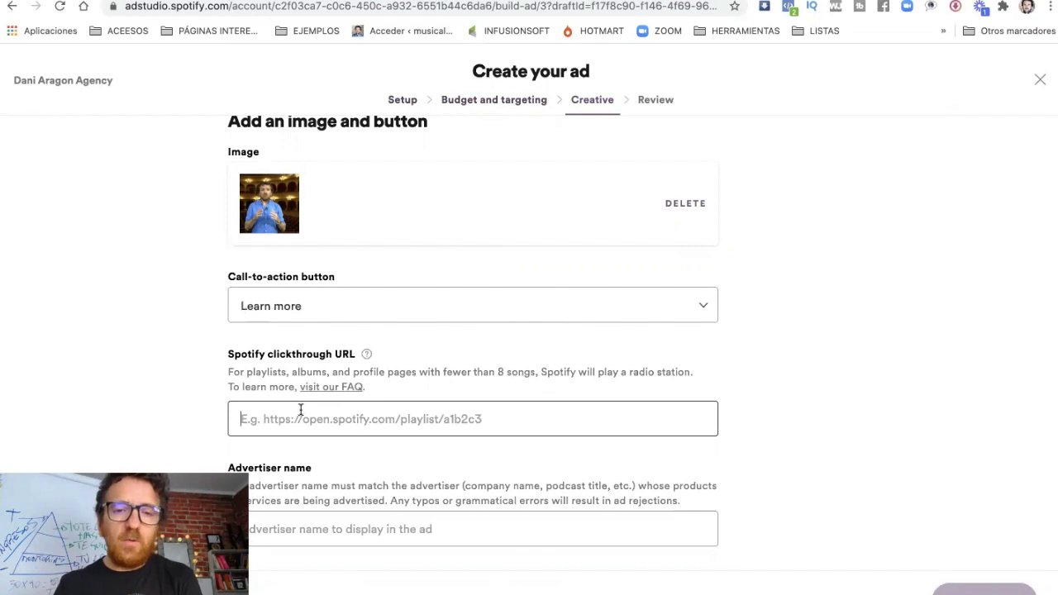
pyautogui.write('https://open.spotify.com/playlist/2keRHnJg3NNjwS7HlnNMmA?si=94JNllqoSTKbxa_q54PTmg')
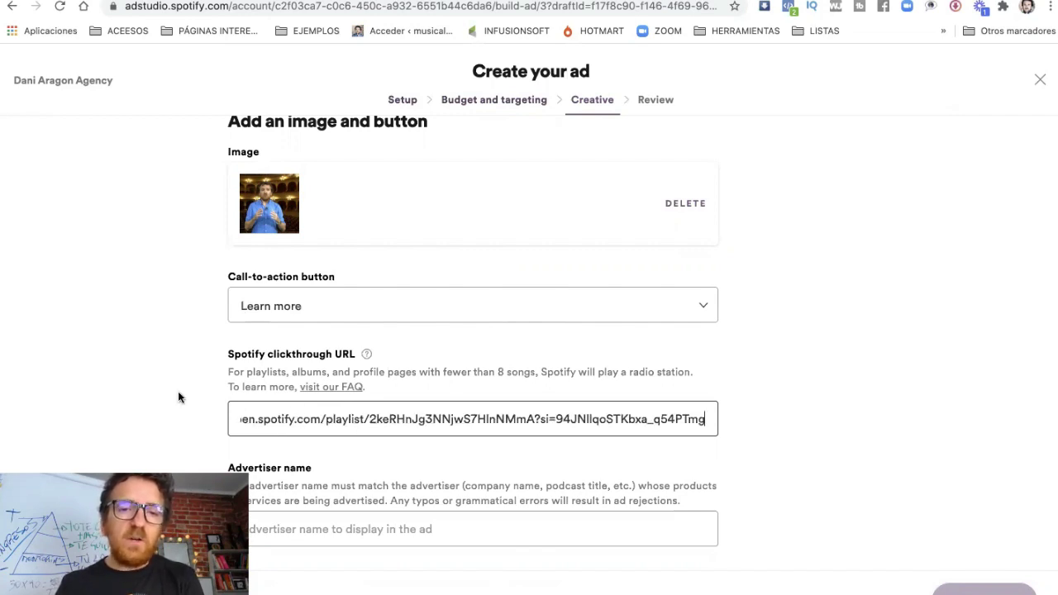
pyautogui.click(156, 394)
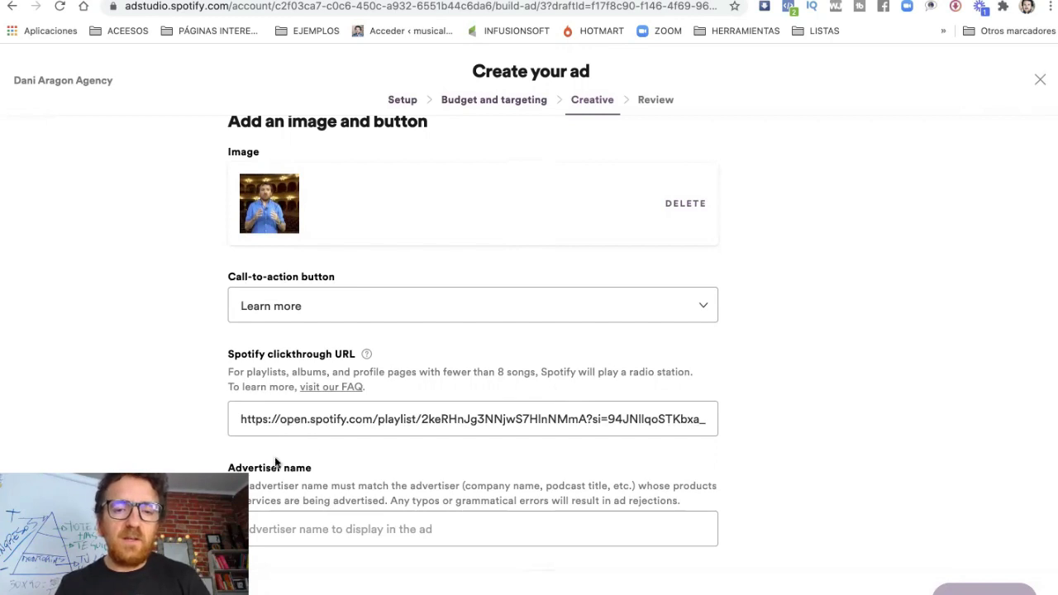
# Step: Enter "Dani aragon agency" as the advertiser name and continue to the Review stage of the ad
pyautogui.click(311, 529)
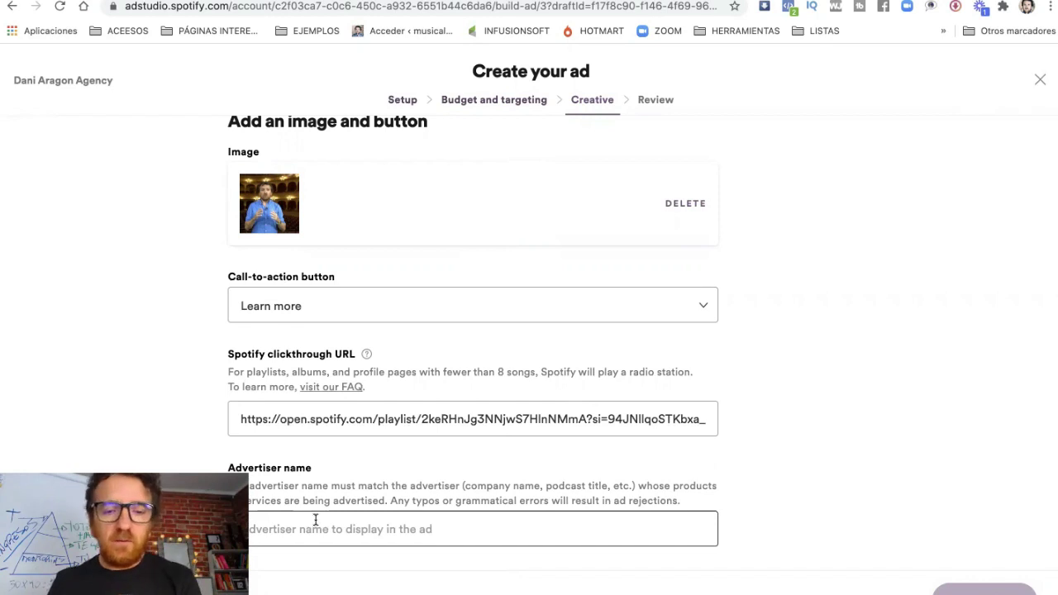
pyautogui.write('Dani ar')
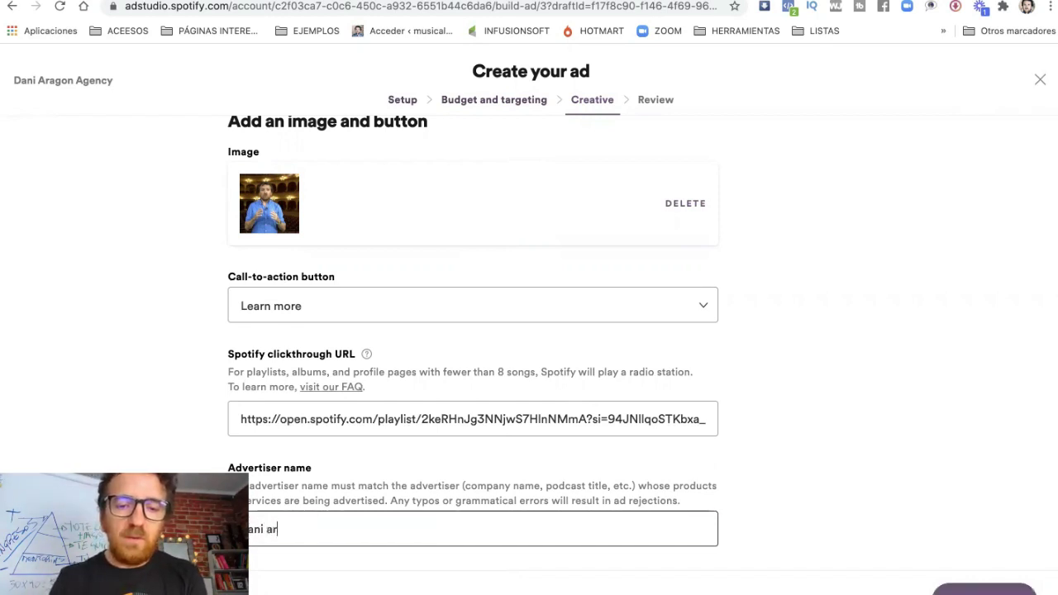
pyautogui.write('agon agency')
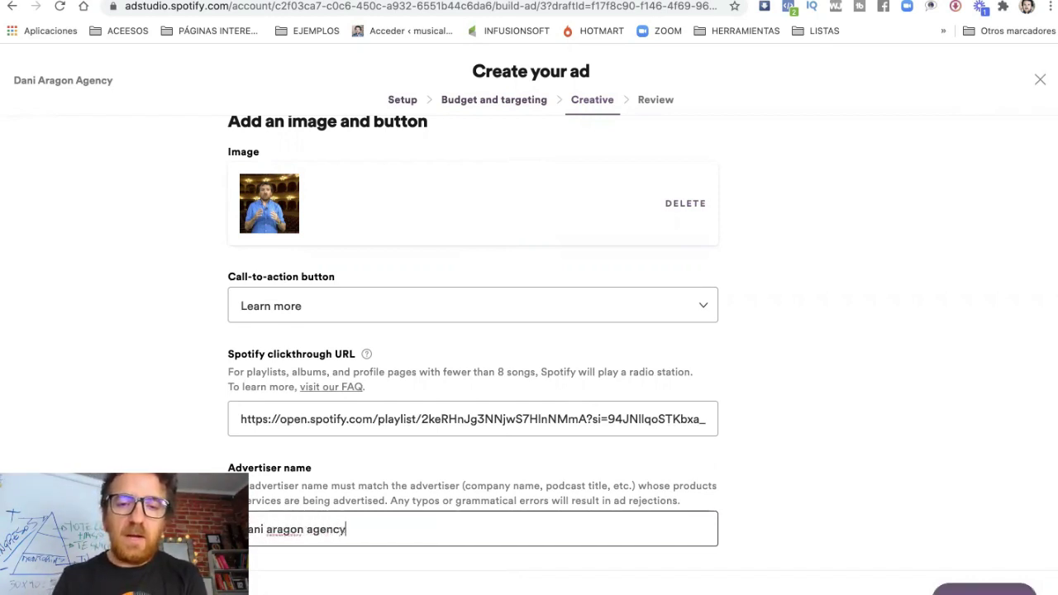
pyautogui.click(421, 576)
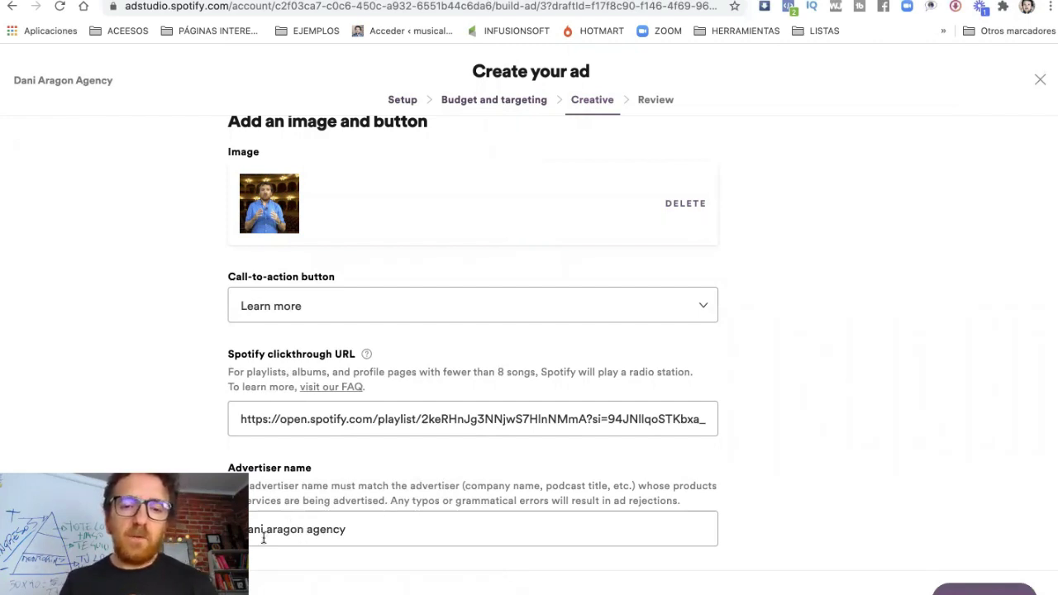
pyautogui.click(983, 589)
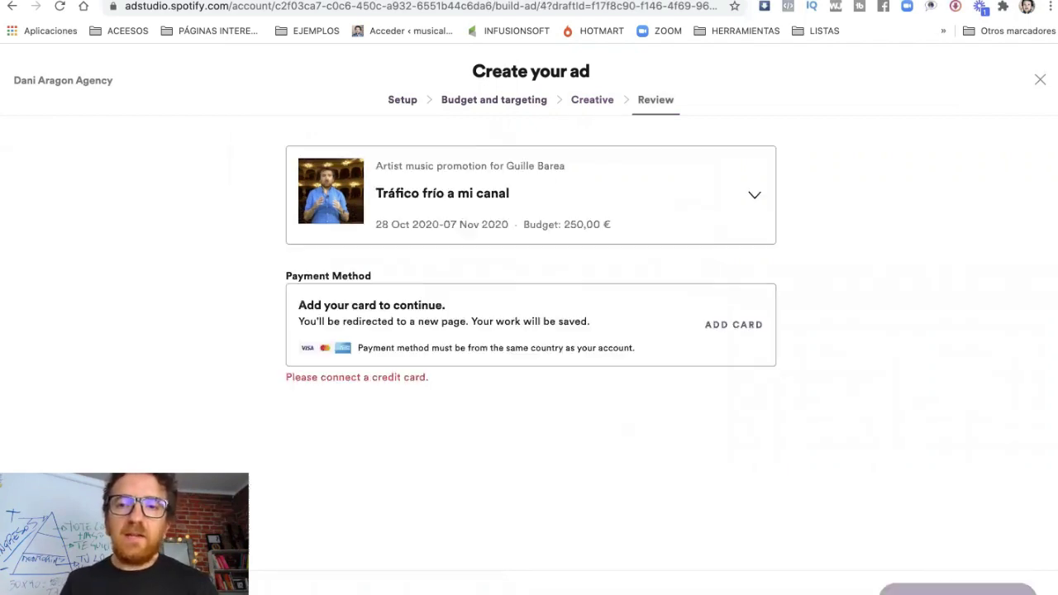